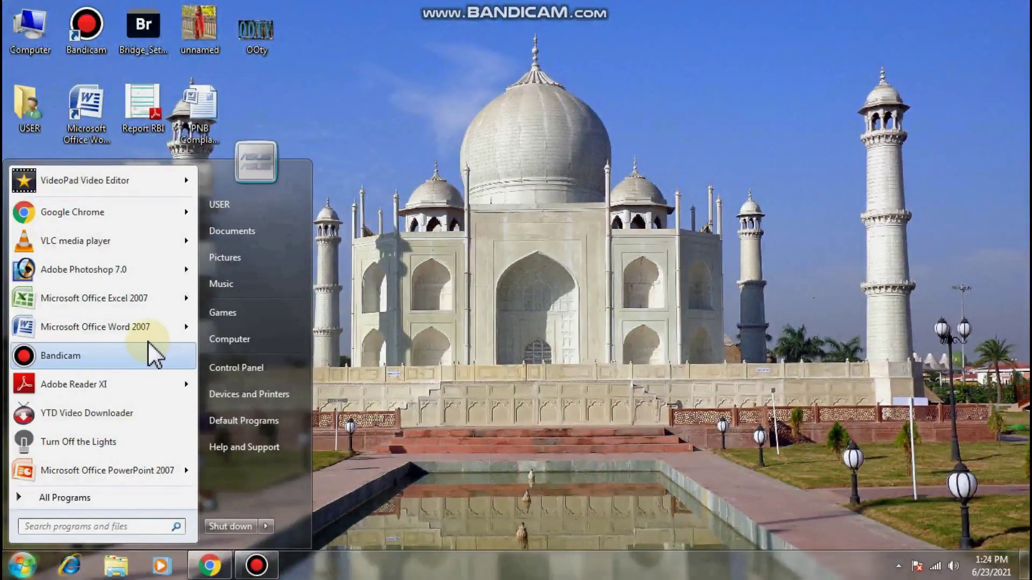
# Launch Adobe Photoshop 7.0 from the Start menu
pyautogui.click(141, 269)
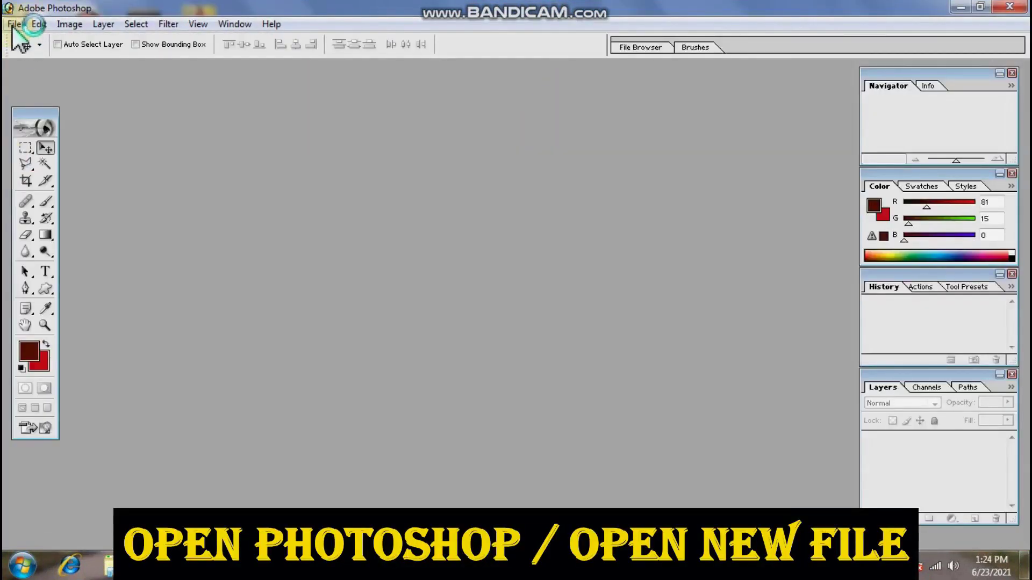
# Create a new 1920 x 1080 pixel document
pyautogui.click(14, 25)
pyautogui.click(41, 41)
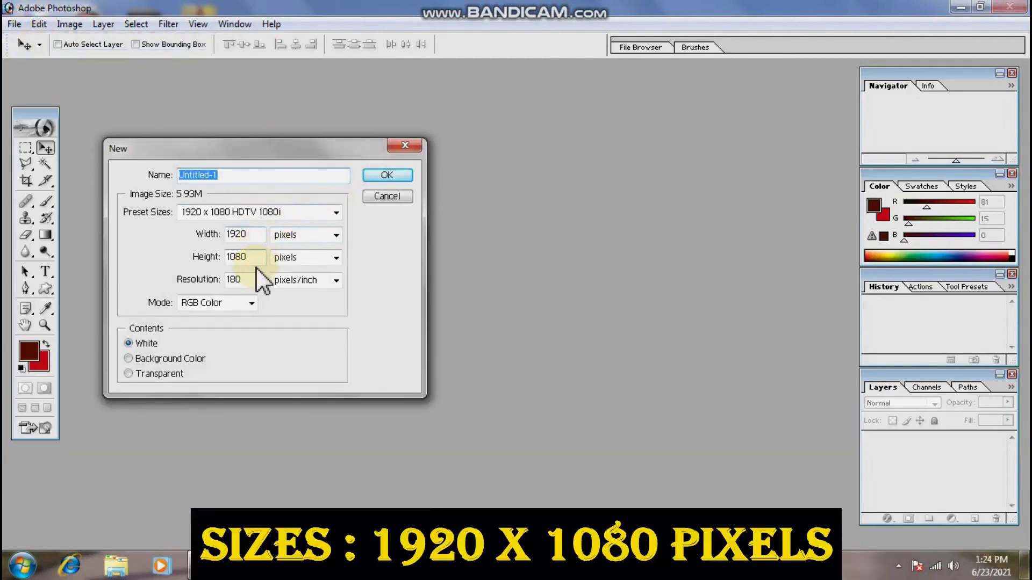
pyautogui.click(384, 176)
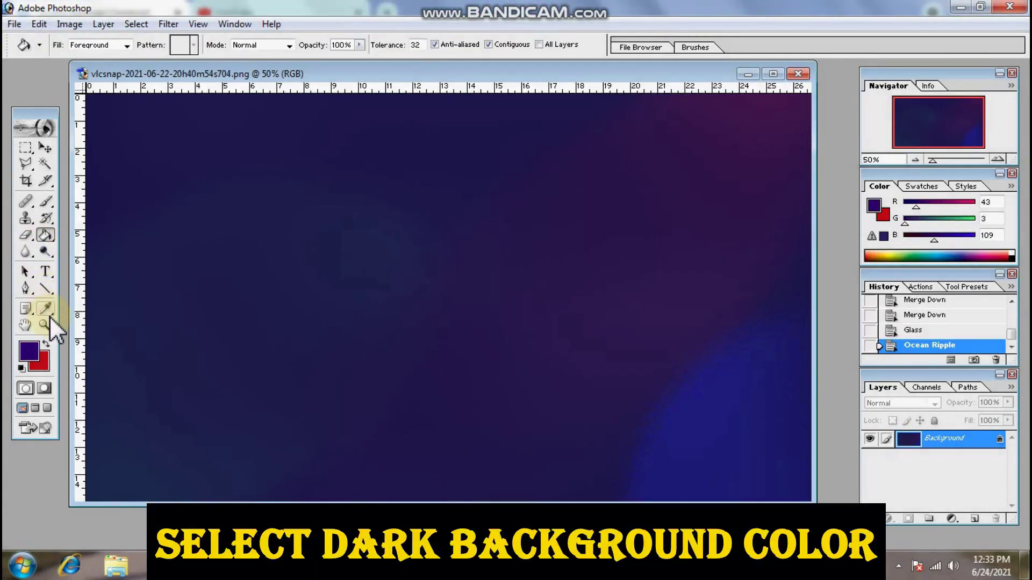
# With the Custom Shape tool, draw an ornate oval frame at lower right and a wavy rectangle at upper left
pyautogui.click(53, 294)
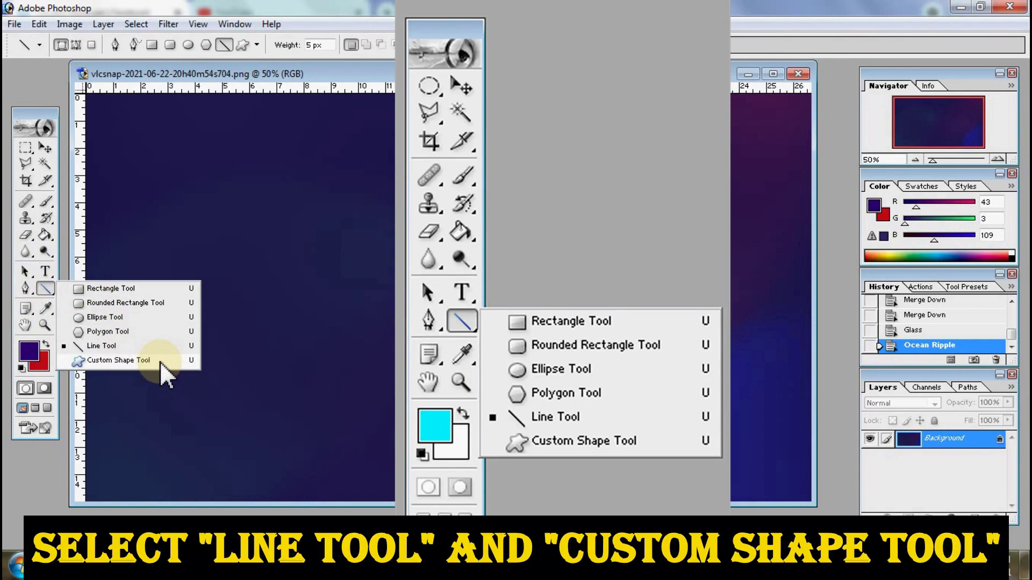
pyautogui.click(160, 362)
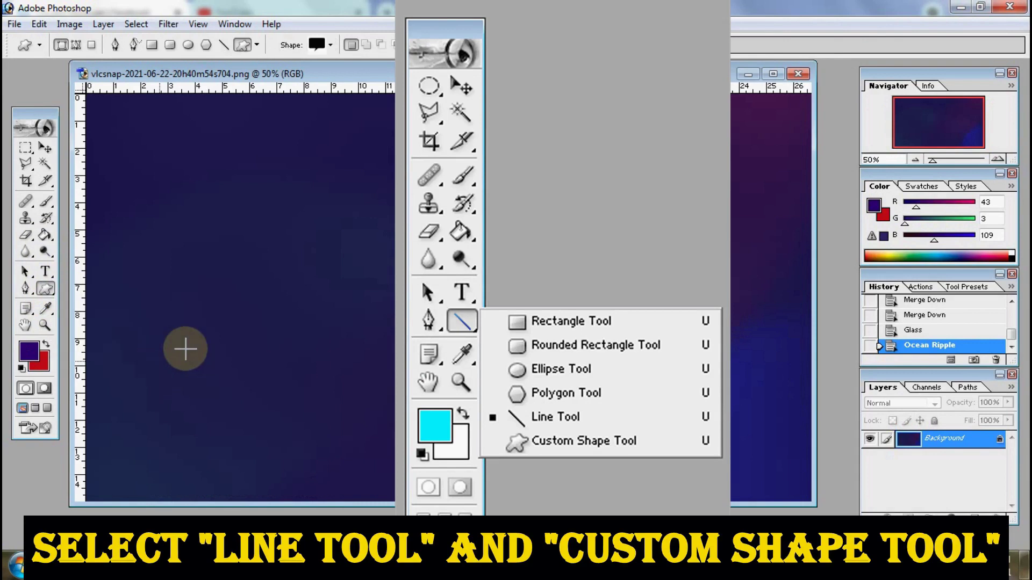
pyautogui.click(332, 45)
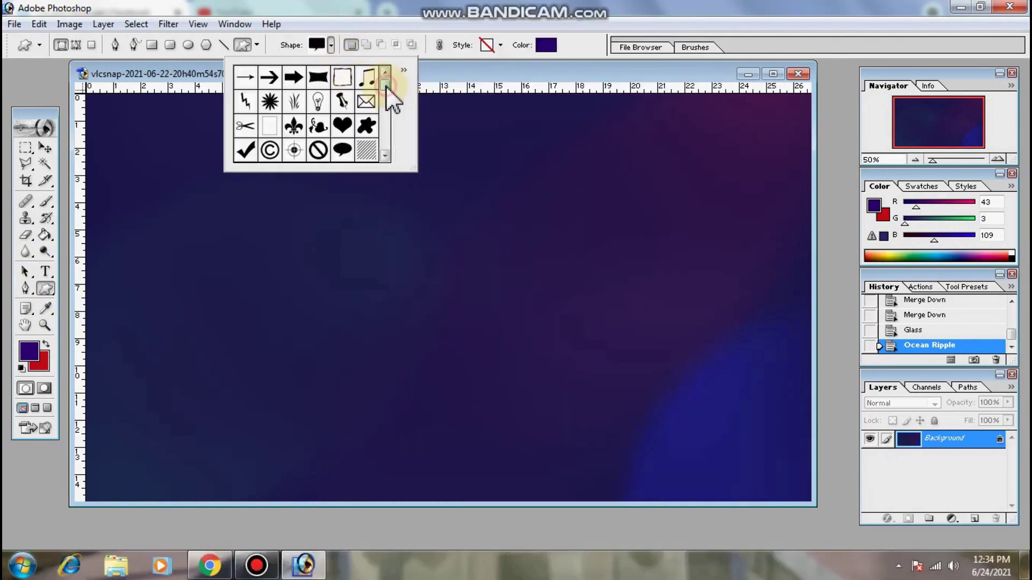
pyautogui.moveTo(386, 86); pyautogui.dragTo(388, 102)
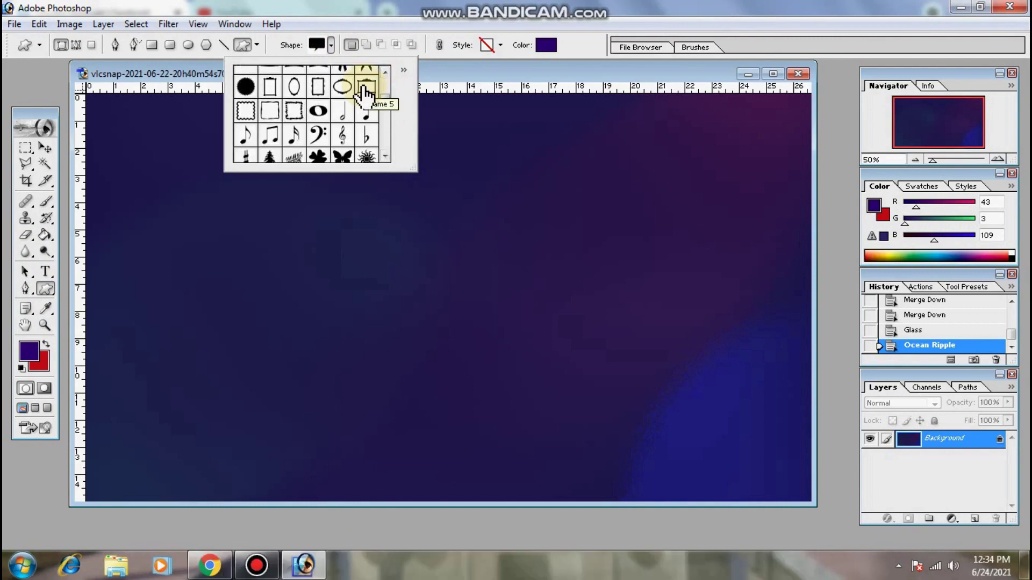
pyautogui.doubleClick(365, 90)
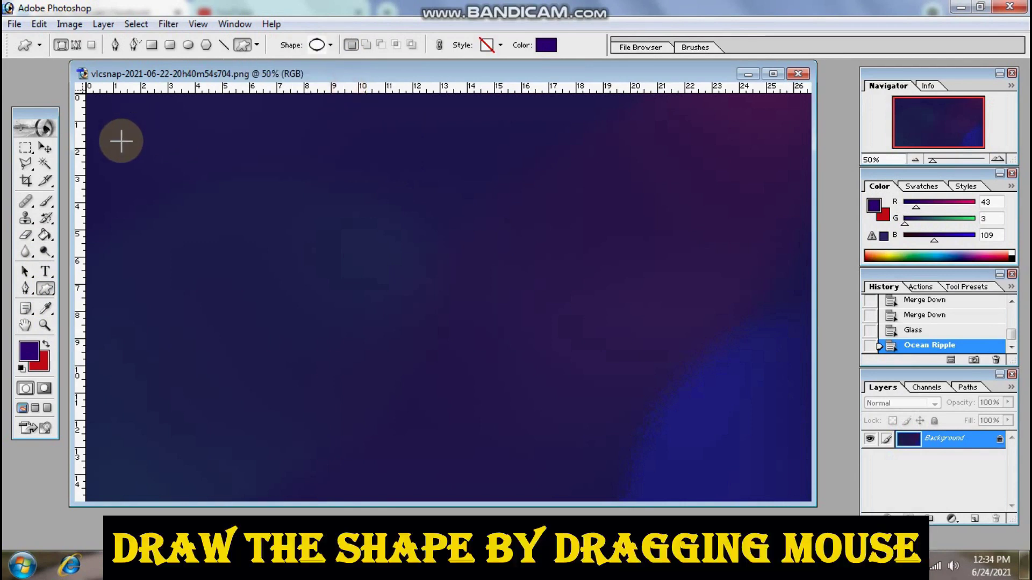
pyautogui.moveTo(474, 276)
pyautogui.mouseDown()
pyautogui.moveTo(658, 471)
pyautogui.moveTo(764, 499)
pyautogui.mouseUp()
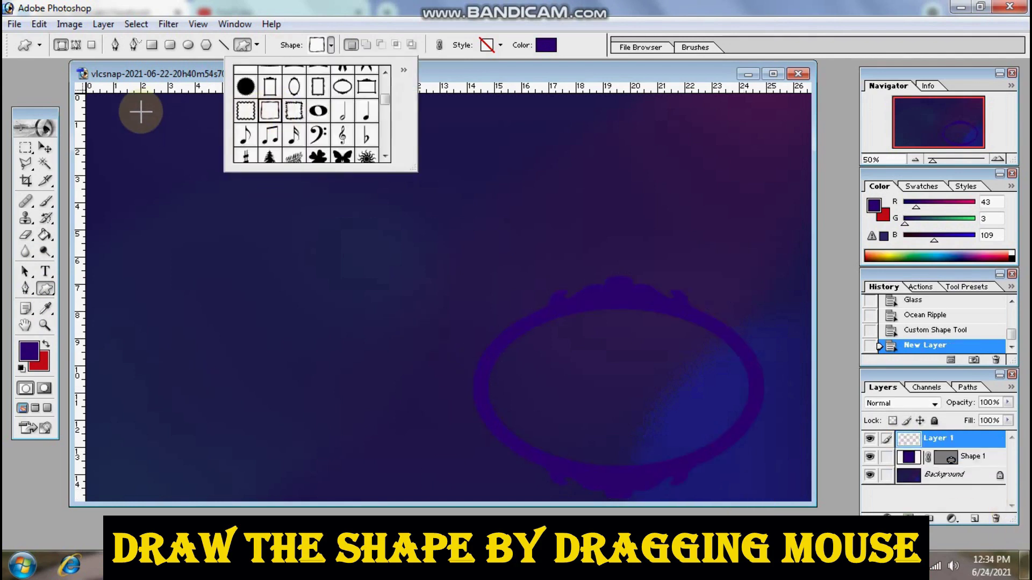
pyautogui.moveTo(121, 118)
pyautogui.mouseDown()
pyautogui.moveTo(427, 309)
pyautogui.moveTo(495, 337)
pyautogui.moveTo(485, 339)
pyautogui.mouseUp()
# Rasterize the oval frame layer and give it Drop Shadow and Bevel and Emboss
pyautogui.click(993, 457)
pyautogui.rightClick(995, 458)
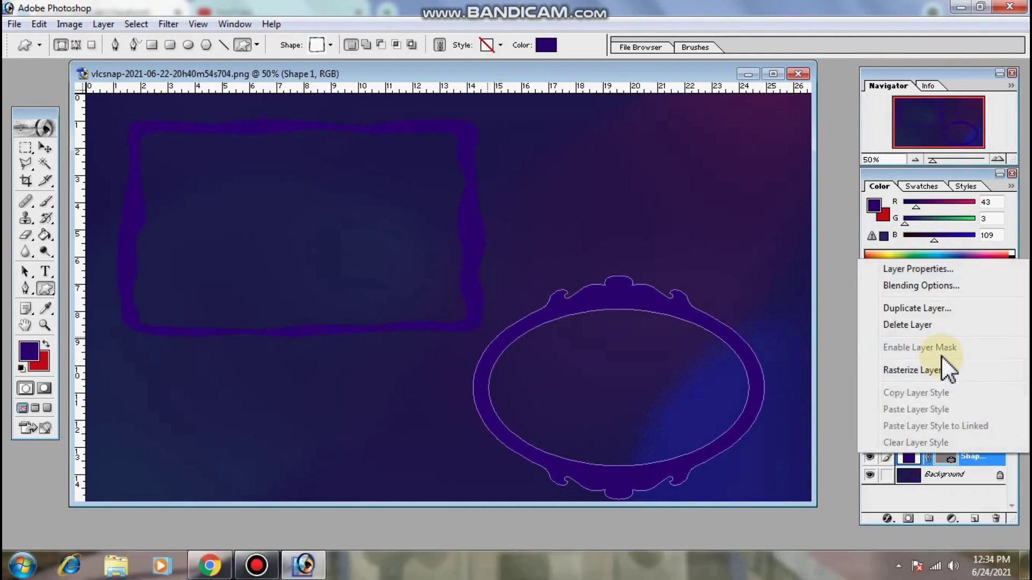
pyautogui.click(927, 370)
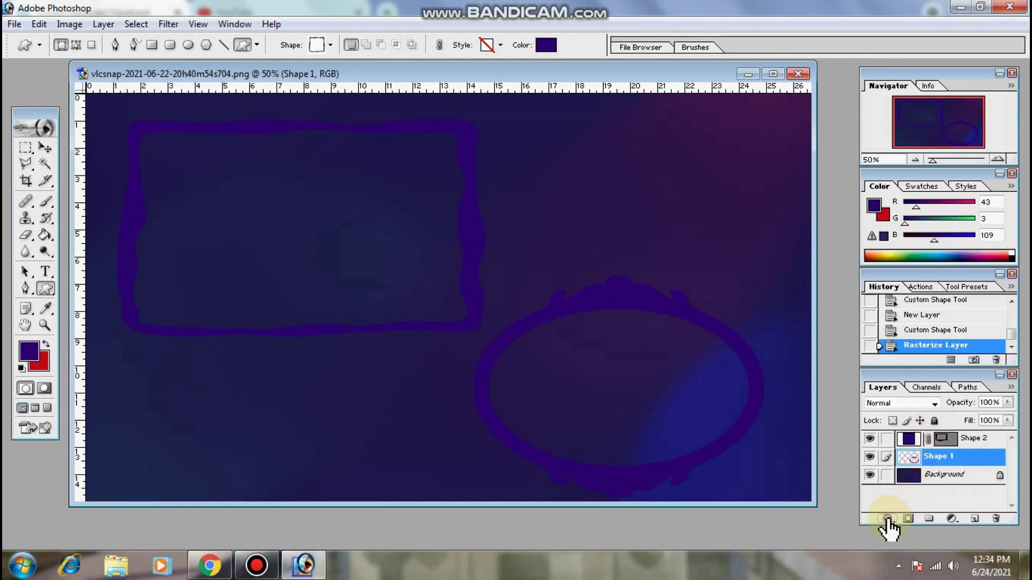
pyautogui.click(888, 518)
pyautogui.click(923, 358)
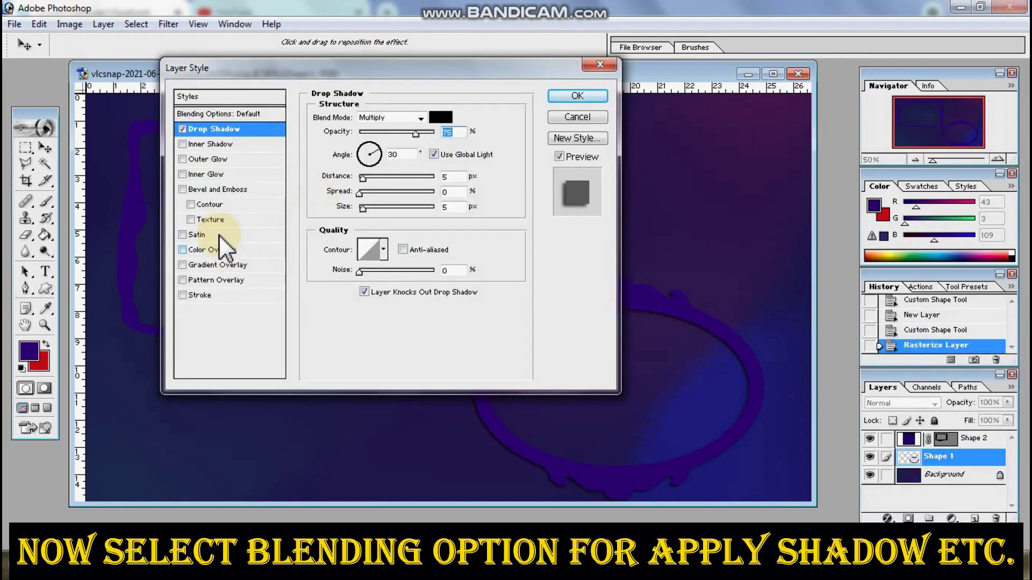
pyautogui.click(218, 190)
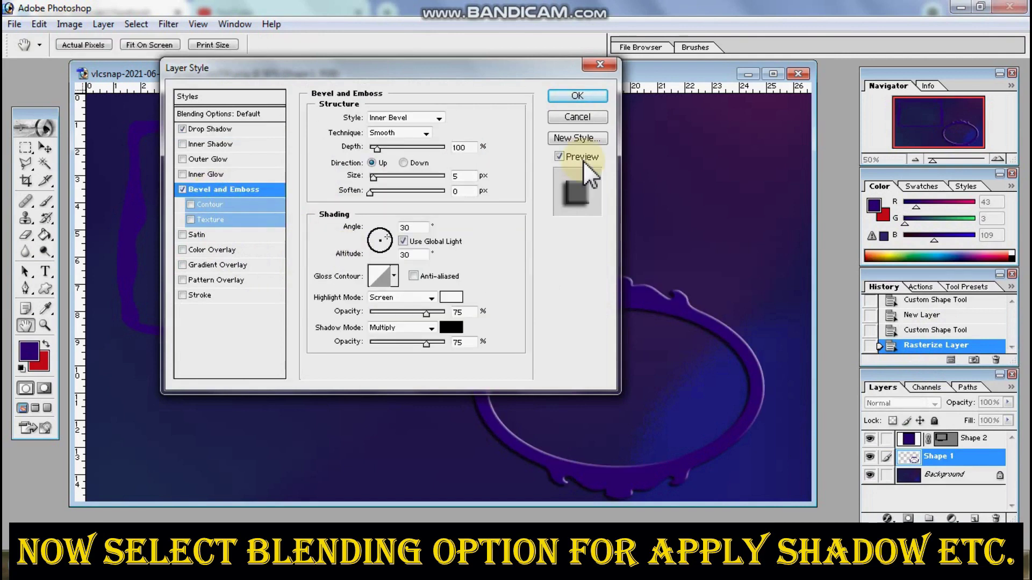
pyautogui.click(574, 98)
# Add Bevel and Emboss with a darker gloss contour to the rectangular frame
pyautogui.click(888, 518)
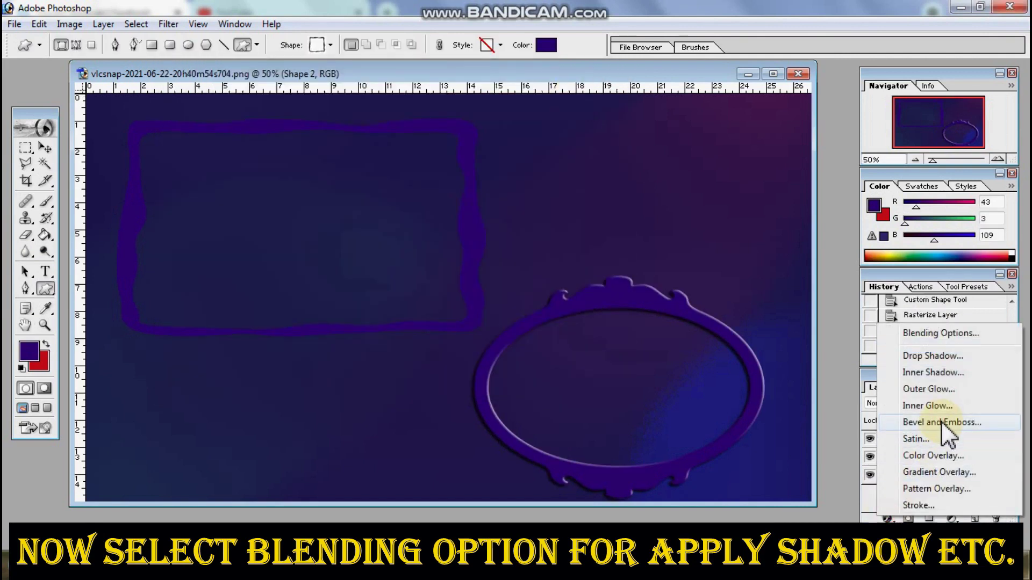
pyautogui.click(938, 422)
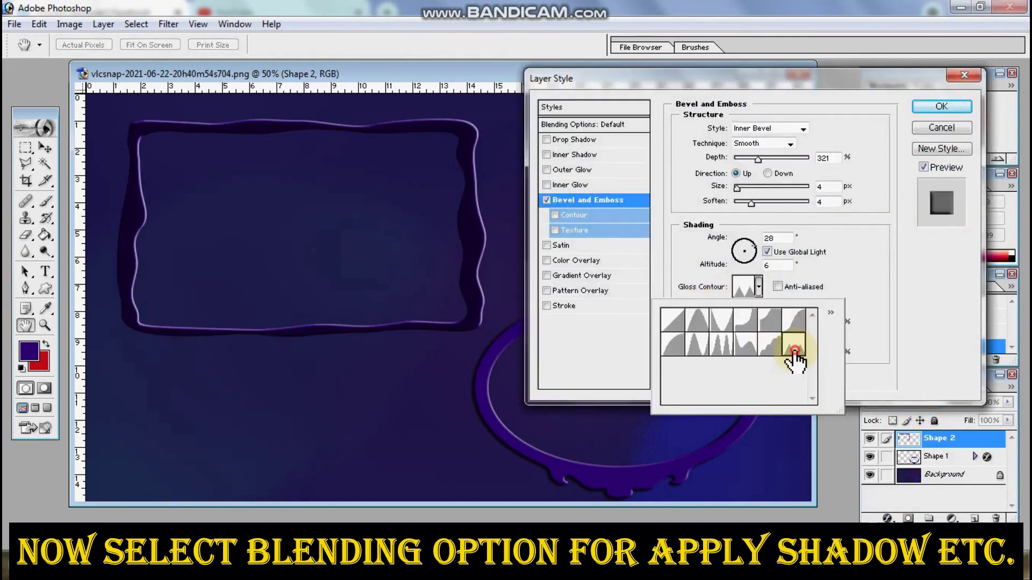
pyautogui.click(793, 343)
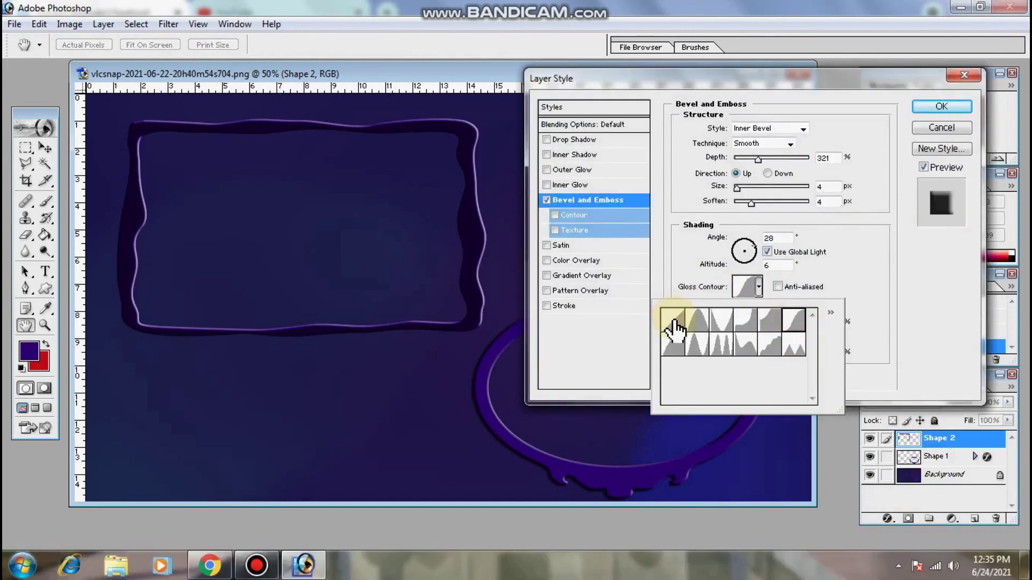
pyautogui.click(672, 322)
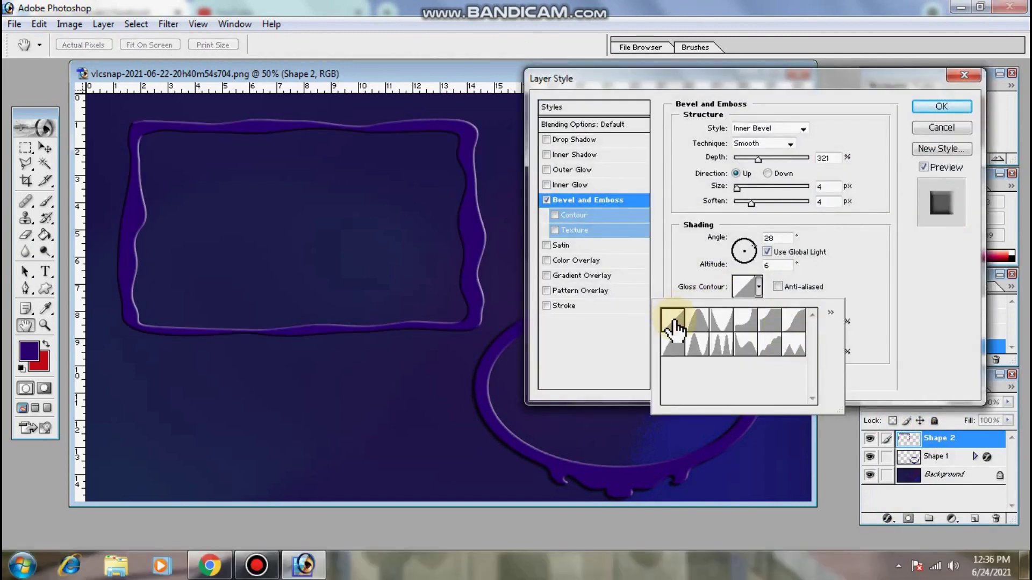
pyautogui.click(800, 325)
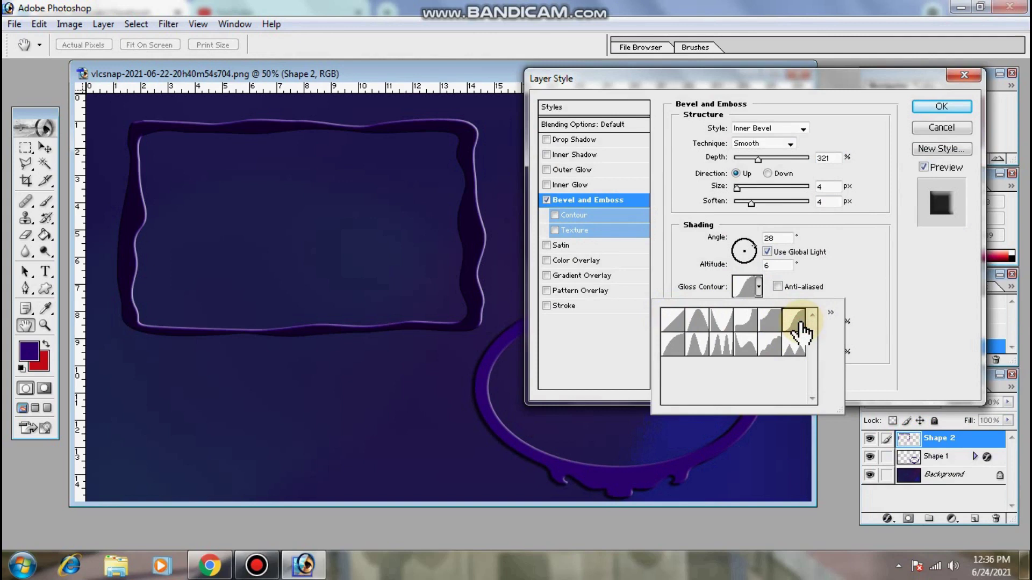
pyautogui.click(940, 105)
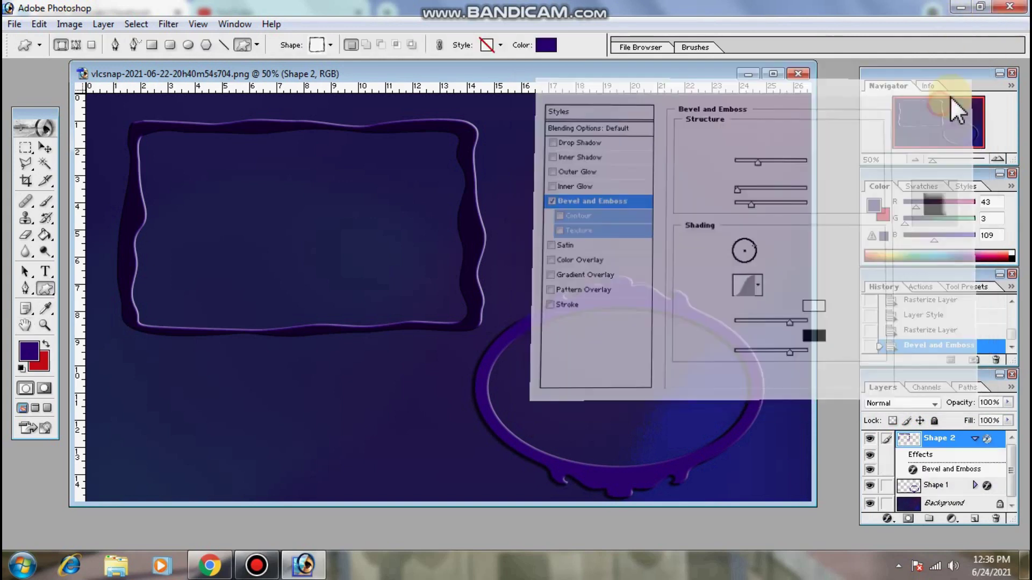
pyautogui.click(58, 178)
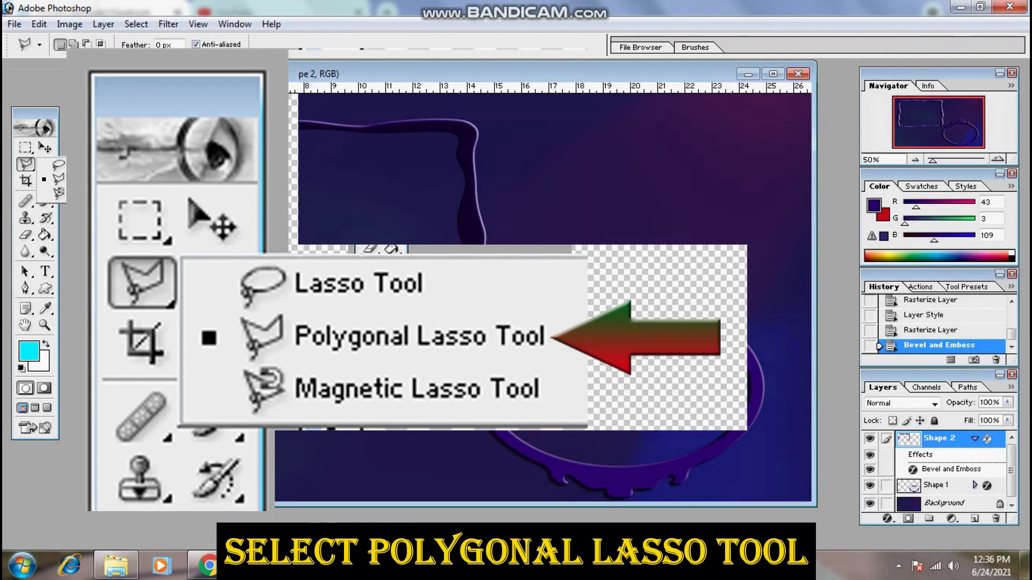
# Select the area inside the rectangular frame with a polygonal lasso, on the Background layer
pyautogui.click(135, 131)
pyautogui.click(145, 329)
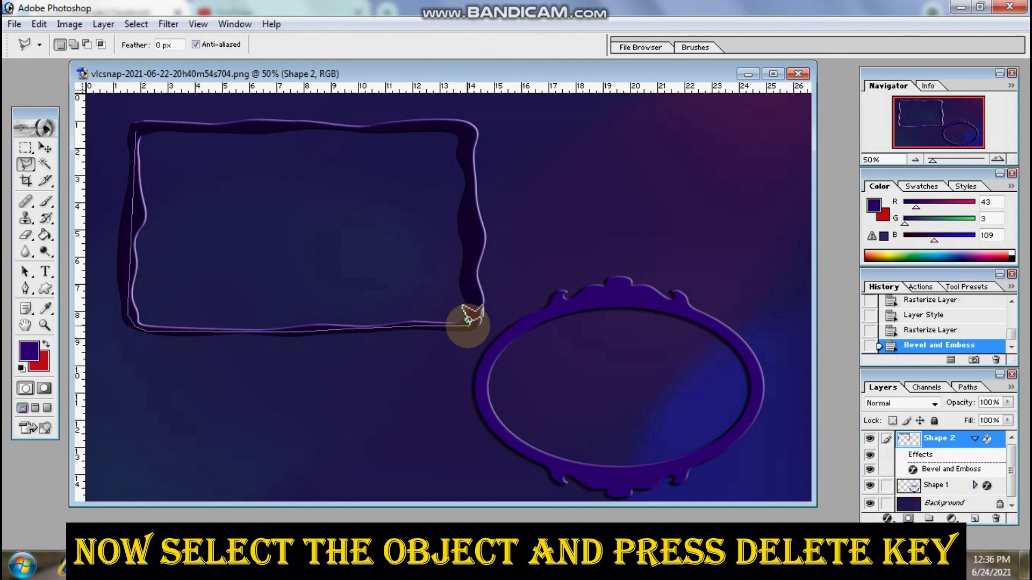
pyautogui.click(466, 322)
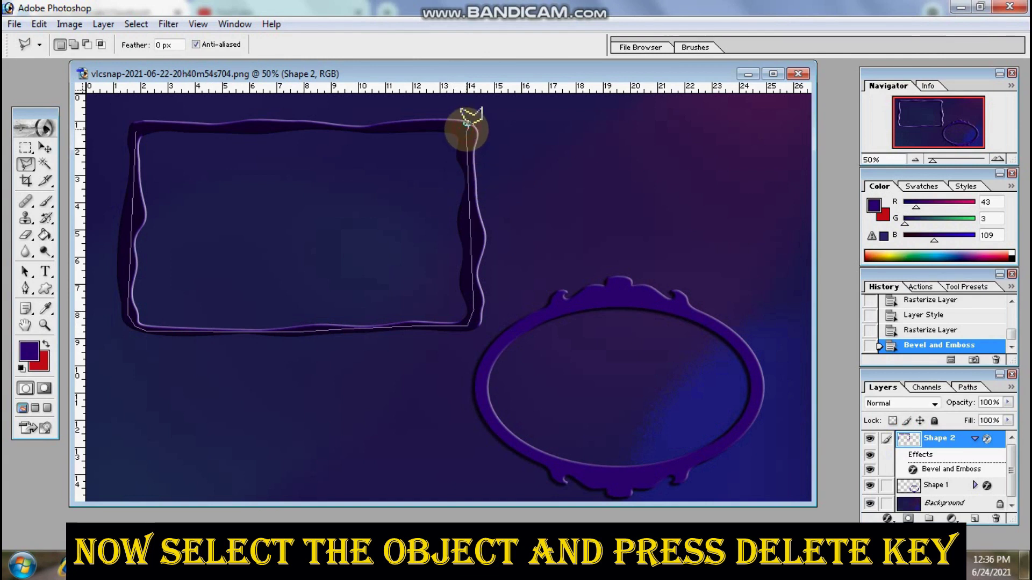
pyautogui.click(467, 125)
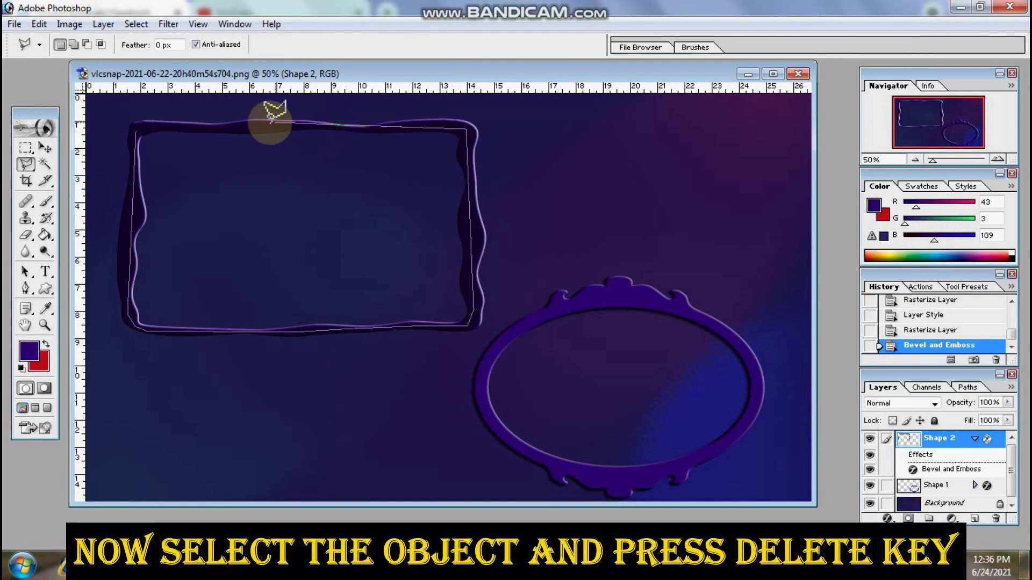
pyautogui.click(238, 122)
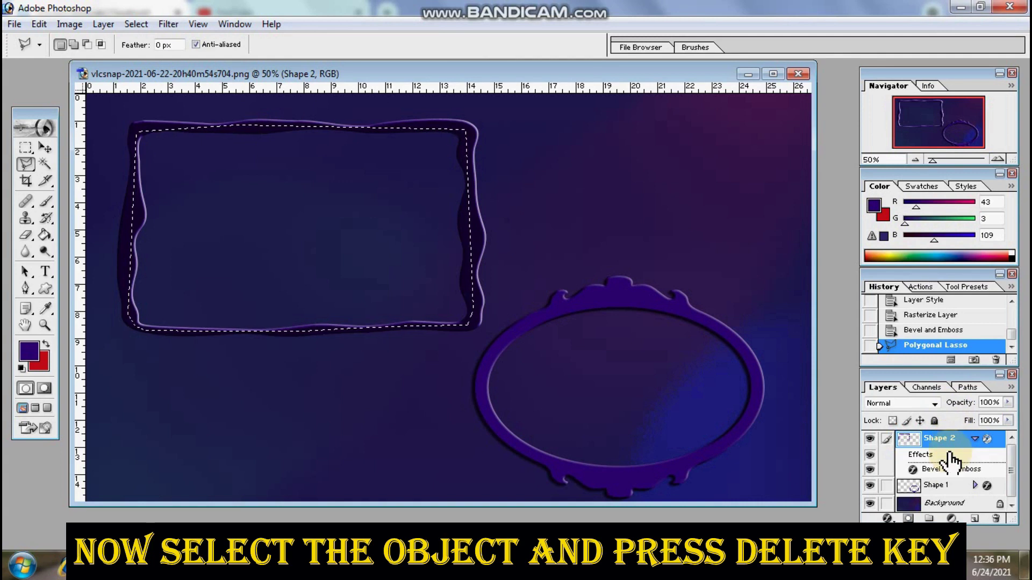
pyautogui.click(933, 504)
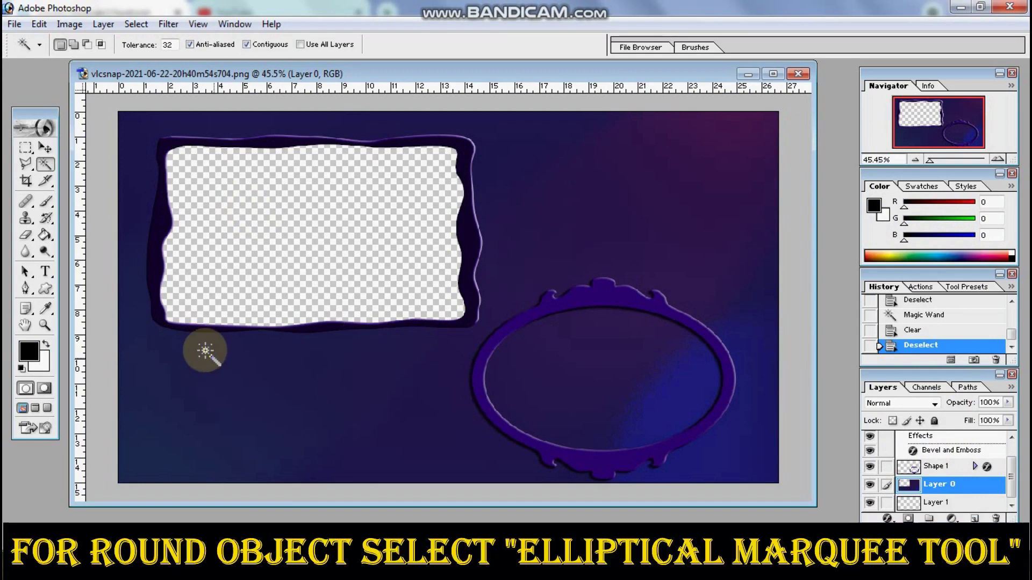
# Select the oval frame's interior with an elliptical marquee and delete it to transparency
pyautogui.click(24, 149)
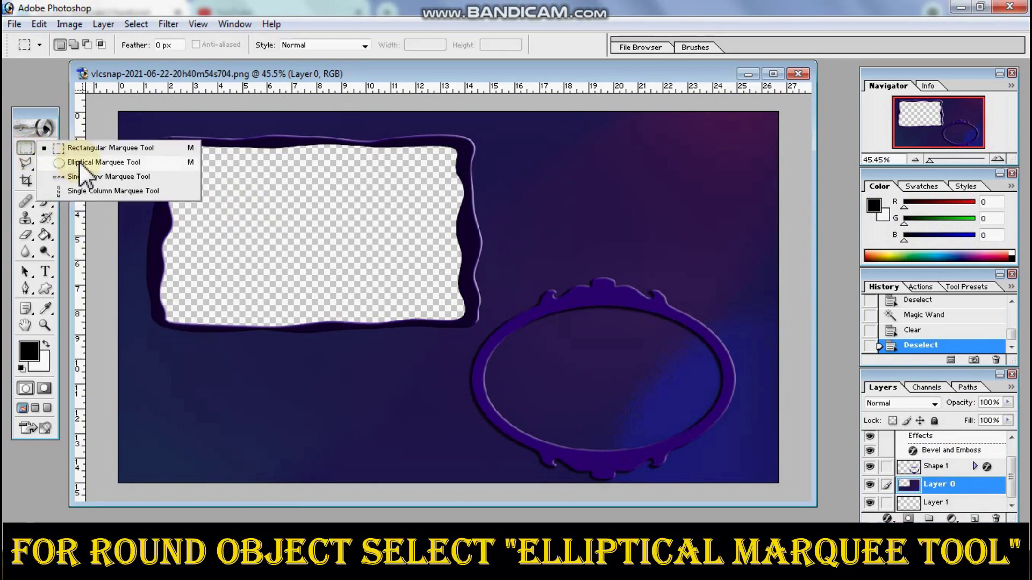
pyautogui.click(80, 162)
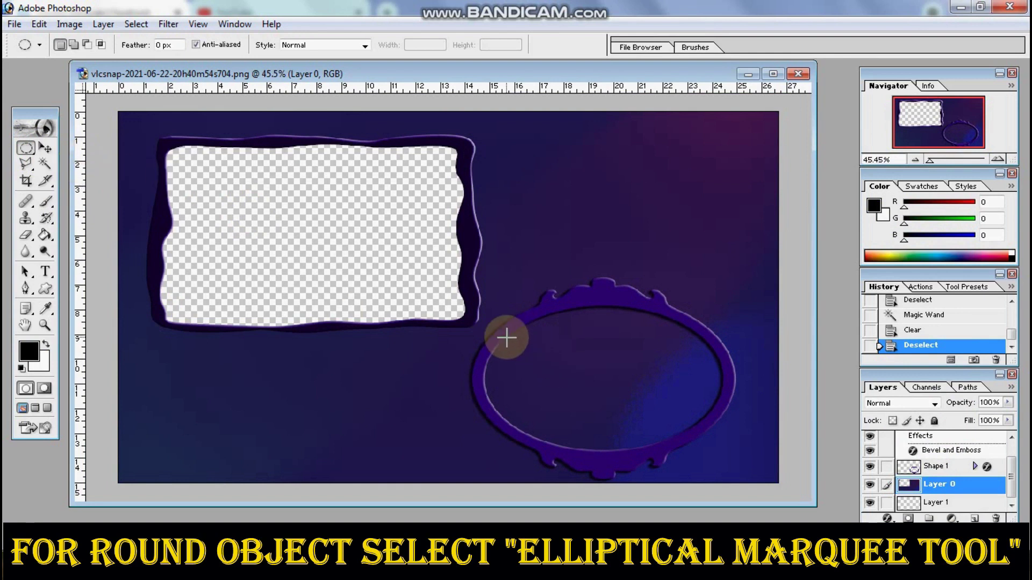
pyautogui.moveTo(470, 294); pyautogui.dragTo(723, 460)
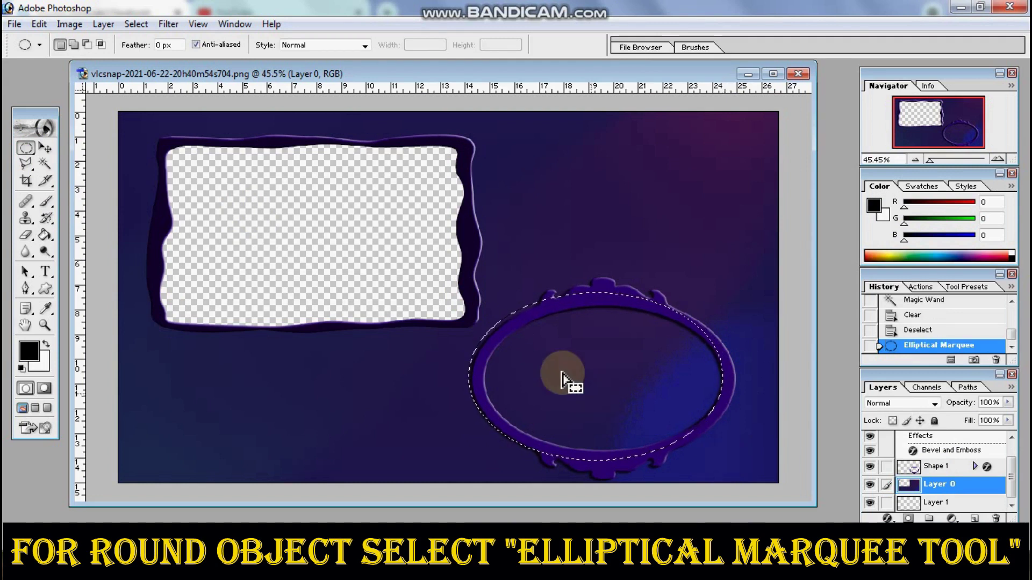
pyautogui.hotkey('shift', 'Right')
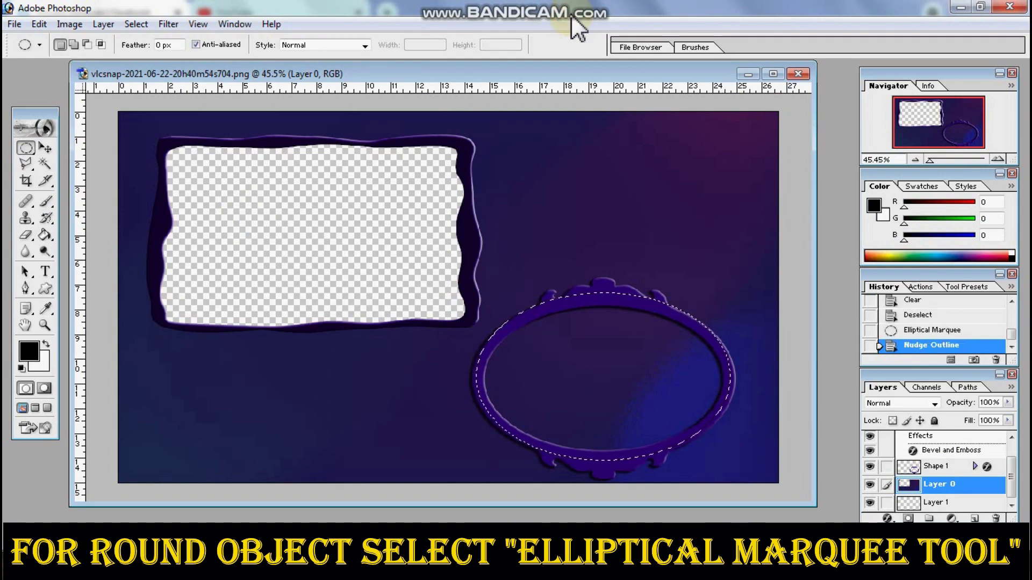
pyautogui.hotkey('ctrl', 'd')
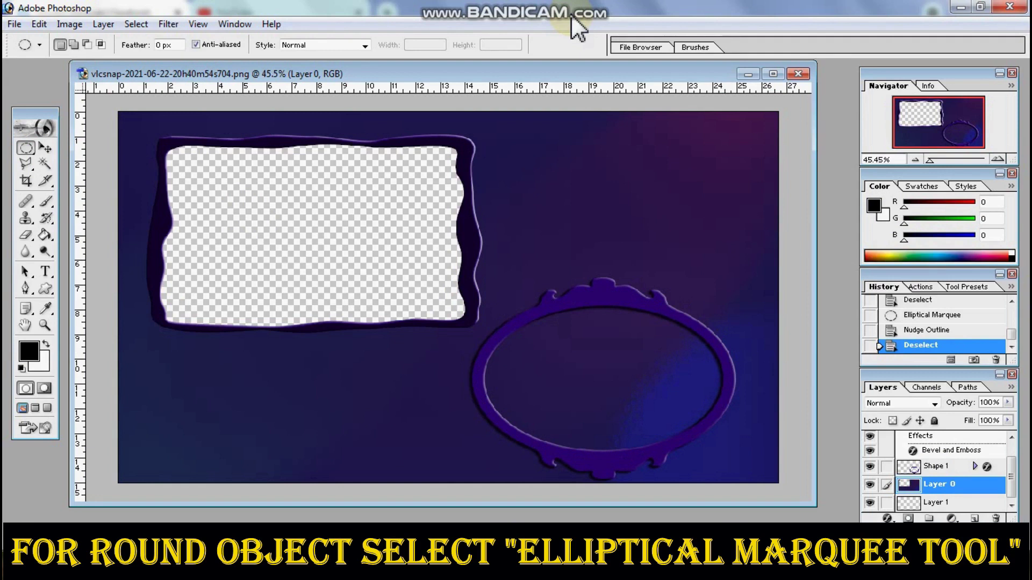
pyautogui.click(529, 322)
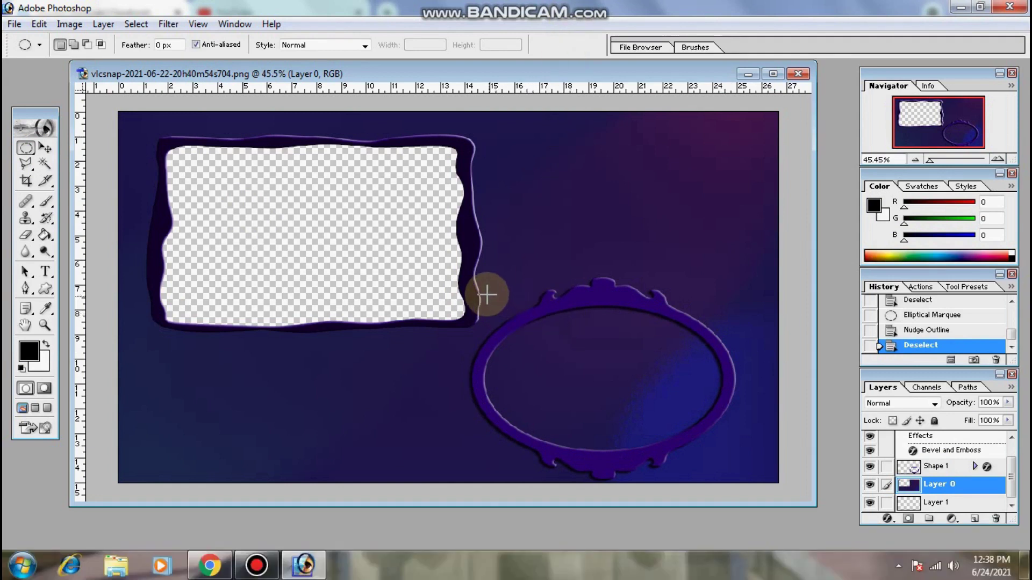
pyautogui.moveTo(485, 293)
pyautogui.mouseDown()
pyautogui.moveTo(685, 449)
pyautogui.moveTo(724, 458)
pyautogui.mouseUp()
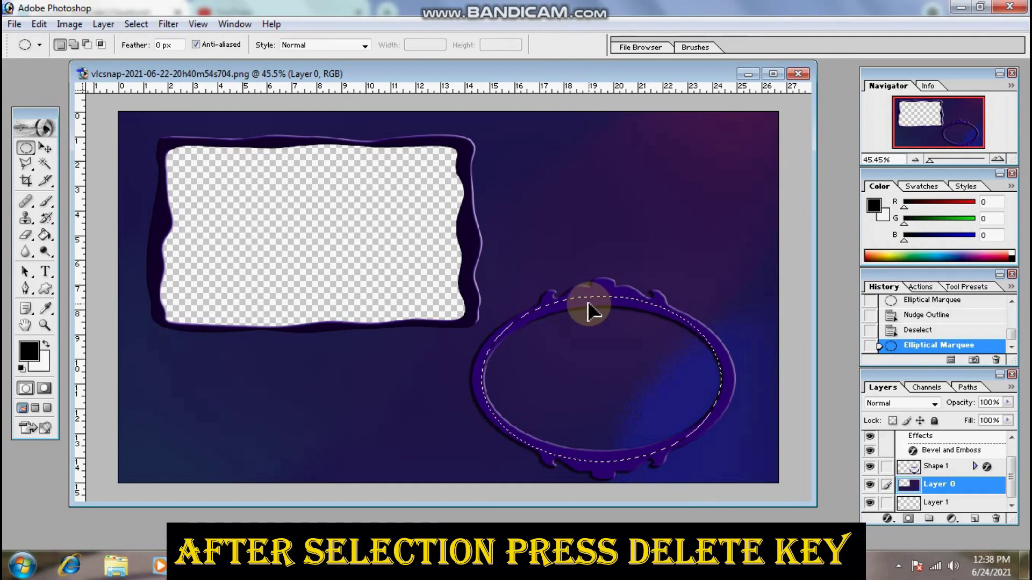
pyautogui.moveTo(587, 303); pyautogui.dragTo(590, 305)
pyautogui.press('Delete')
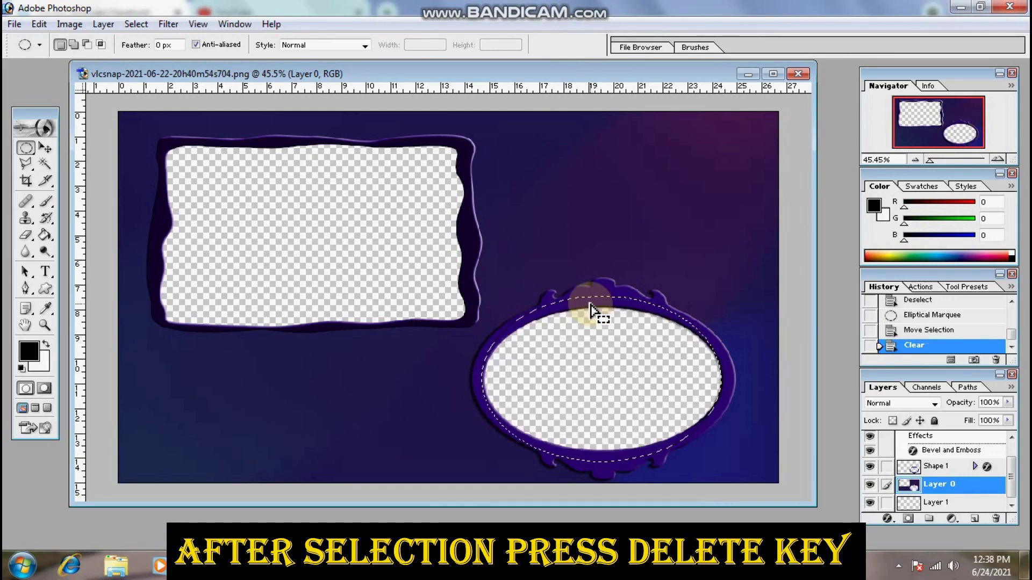
pyautogui.click(591, 301)
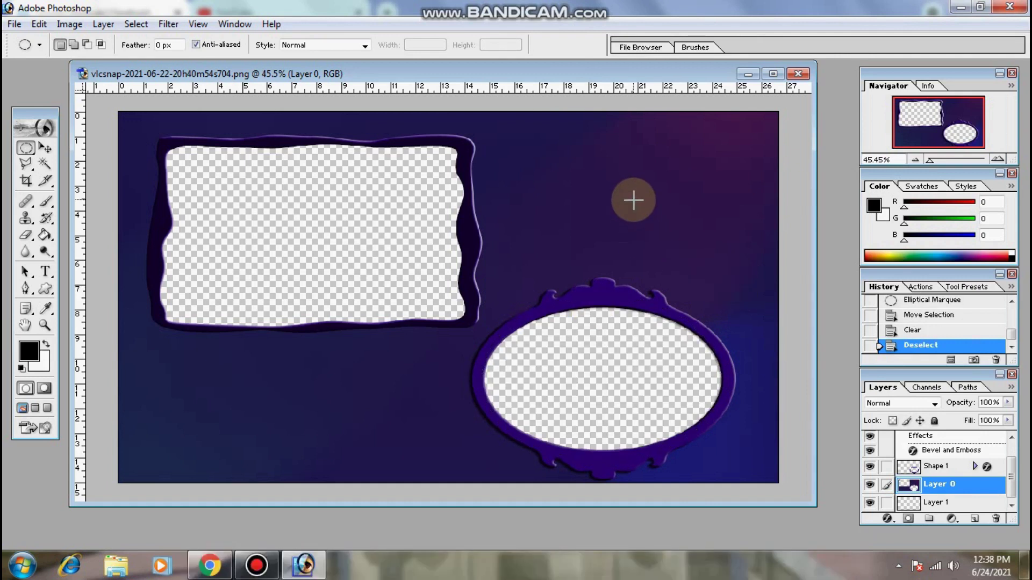
# Start Save As and choose PNG as the file format
pyautogui.click(14, 23)
pyautogui.click(69, 168)
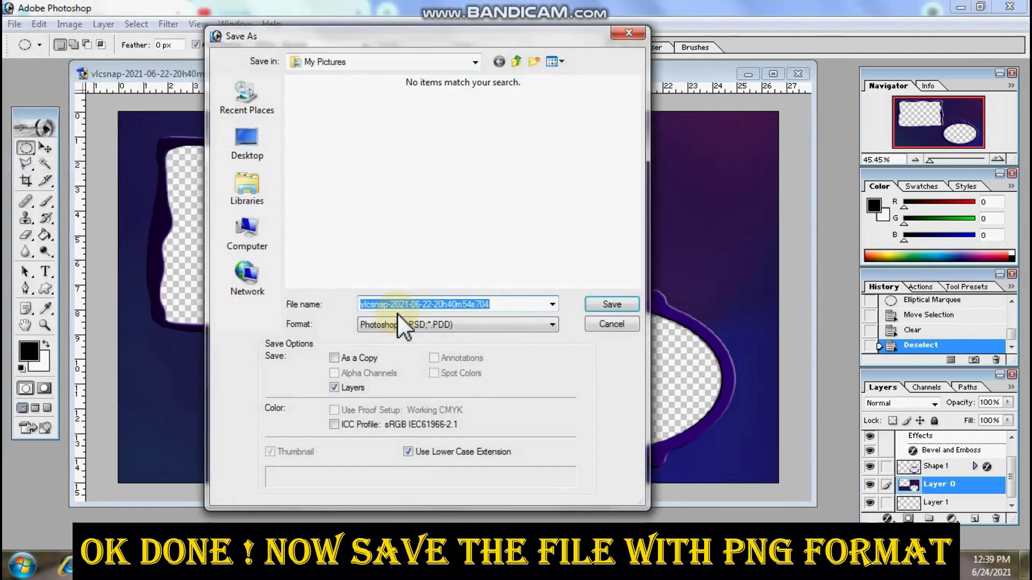
pyautogui.click(411, 324)
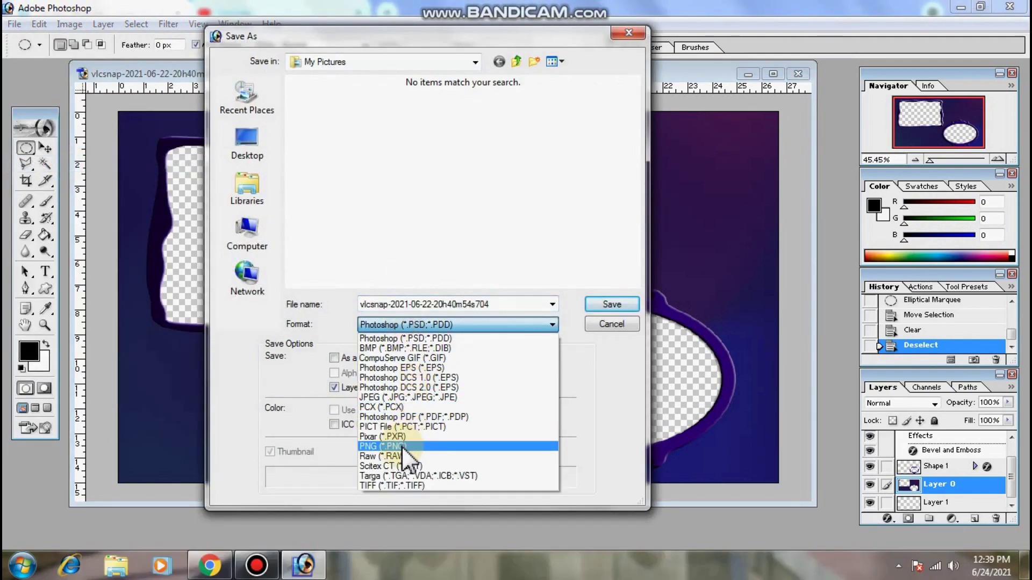
pyautogui.click(400, 446)
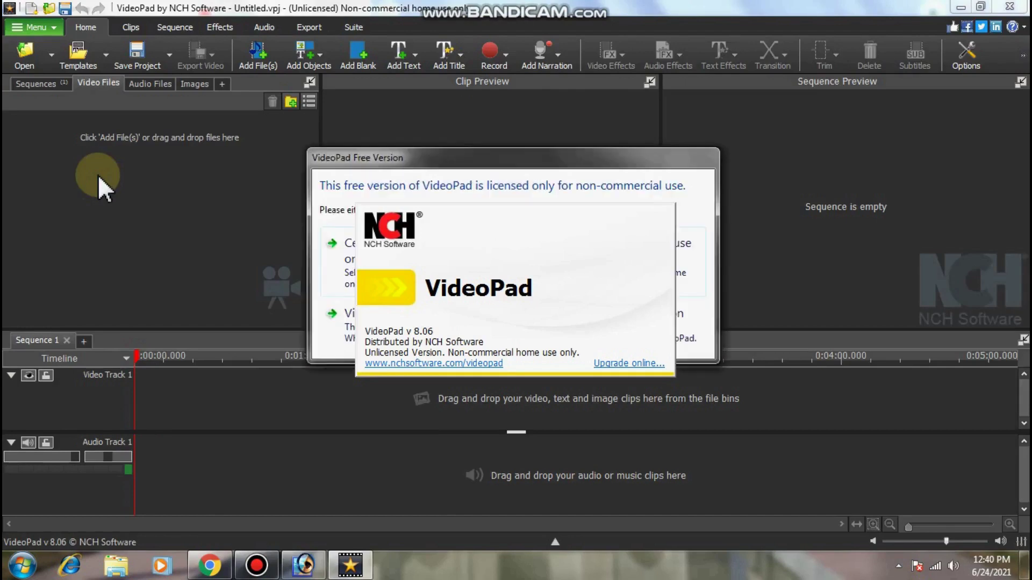
# Dismiss VideoPad's startup notices and import the 1.png image
pyautogui.click(343, 255)
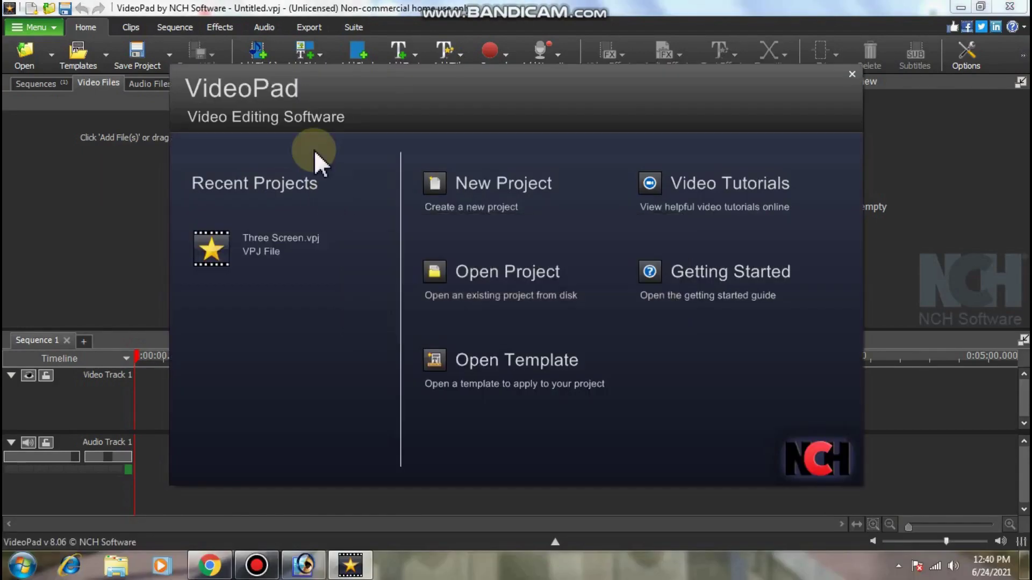
pyautogui.click(491, 182)
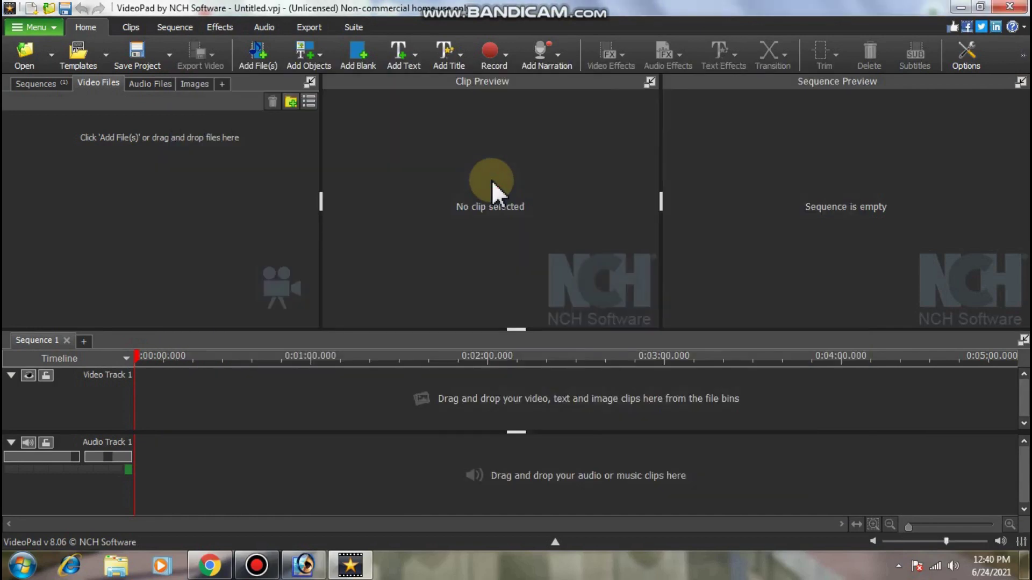
pyautogui.click(265, 57)
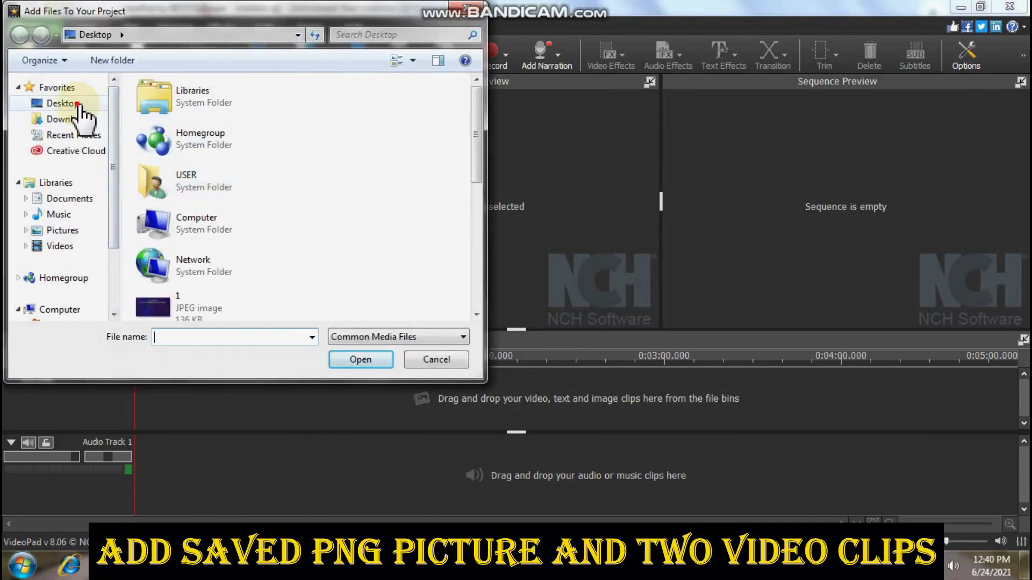
pyautogui.moveTo(475, 135); pyautogui.dragTo(476, 189)
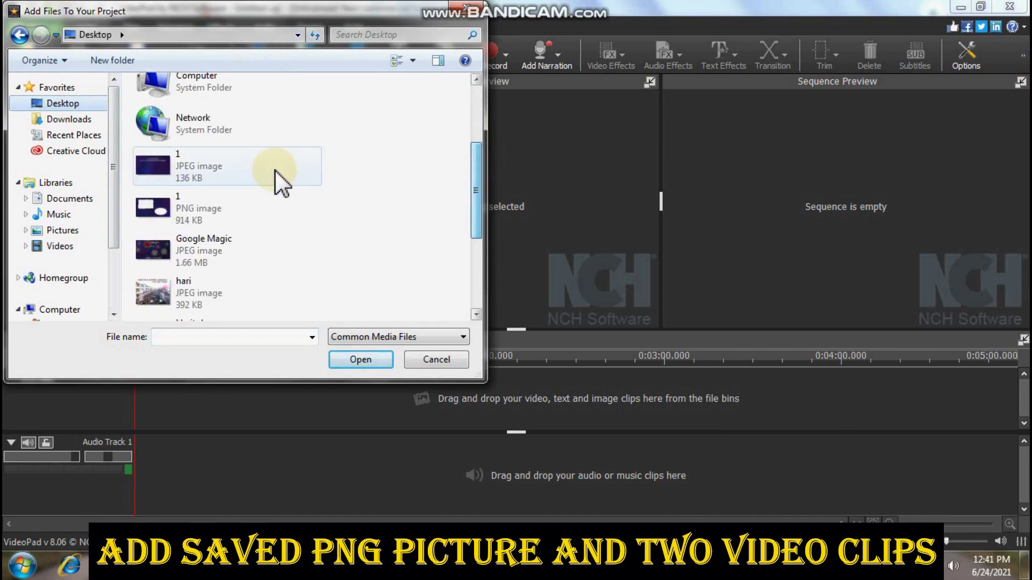
pyautogui.doubleClick(199, 217)
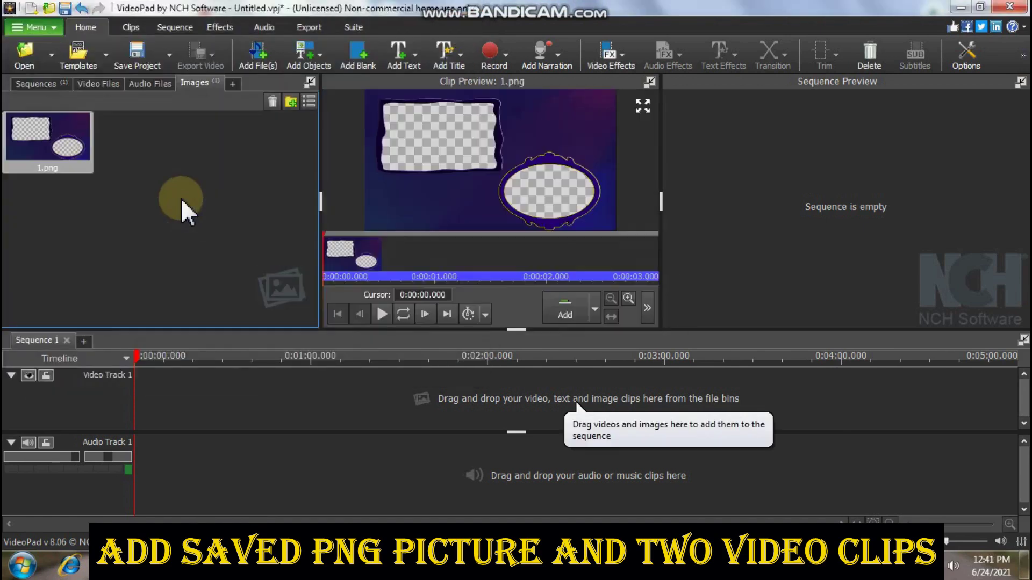
# Overlay MVI_6632.MP4 onto Video Track 2 at the sequence start
pyautogui.rightClick(43, 122)
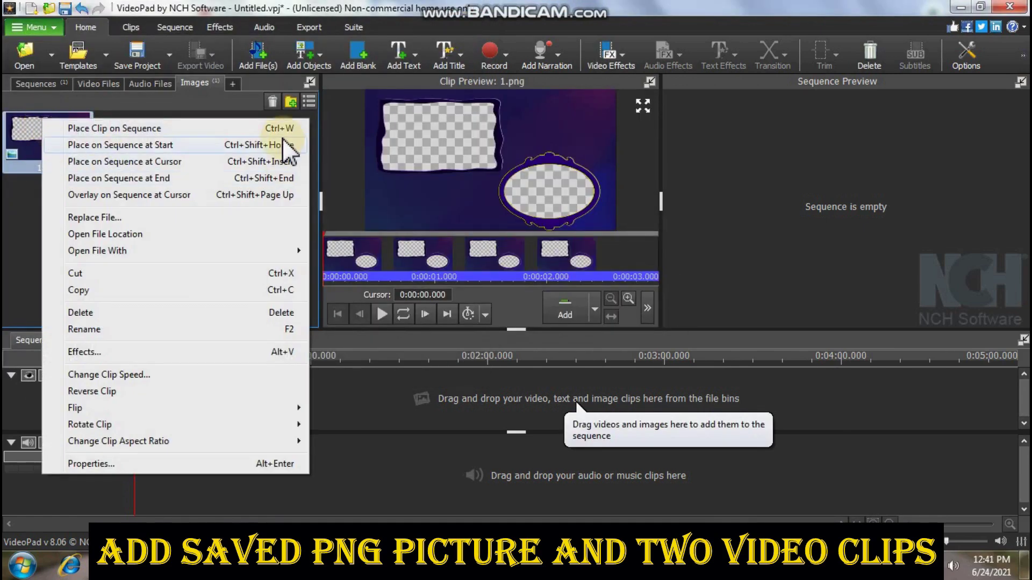
pyautogui.click(40, 217)
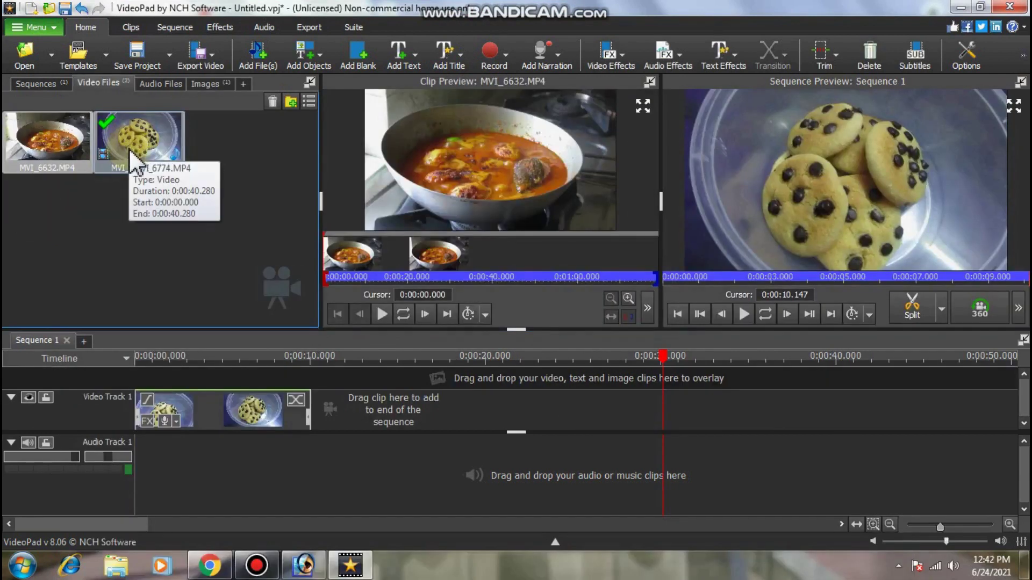
pyautogui.rightClick(48, 137)
pyautogui.click(121, 174)
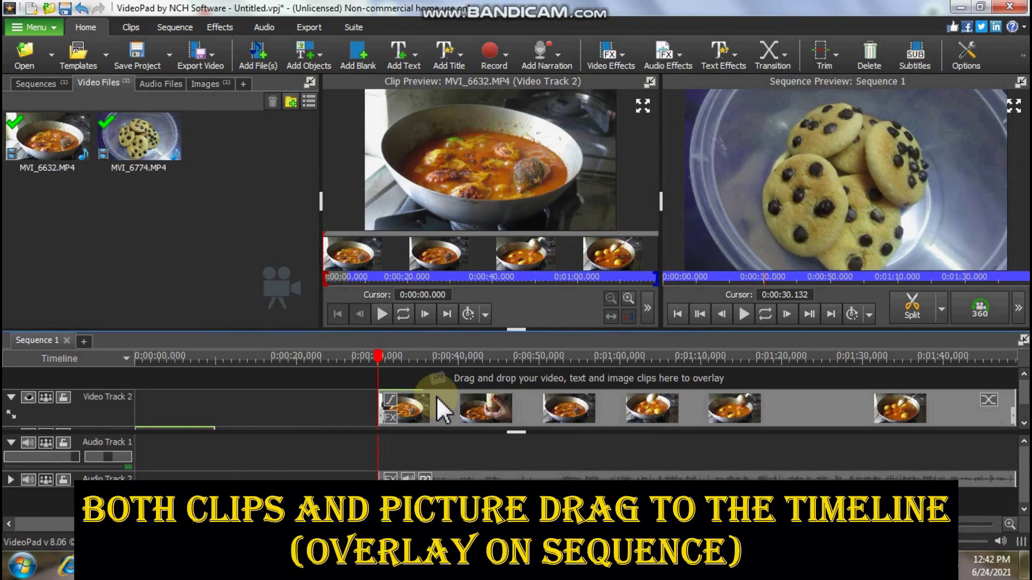
pyautogui.hotkey('ctrl', 'z')
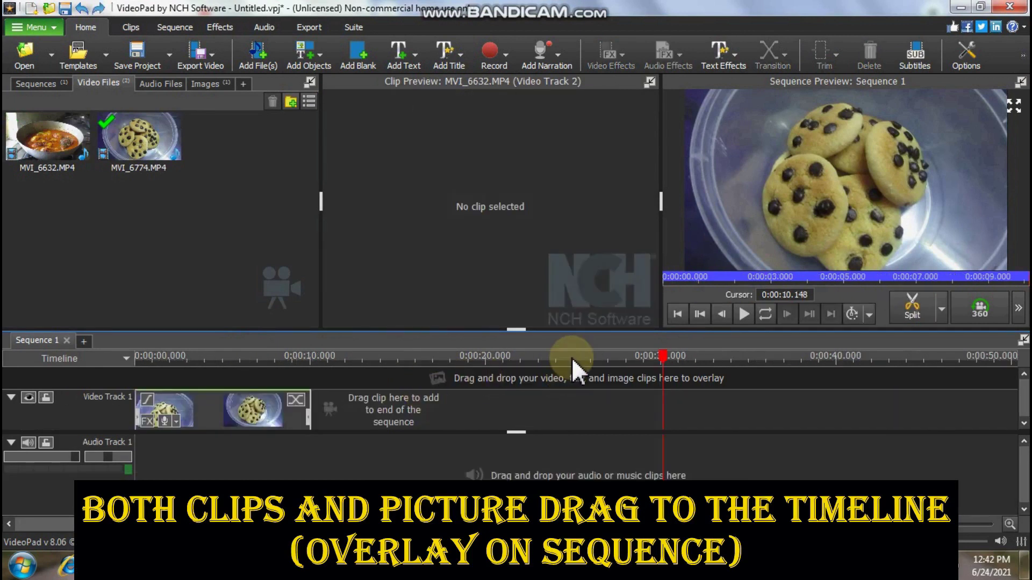
pyautogui.click(674, 315)
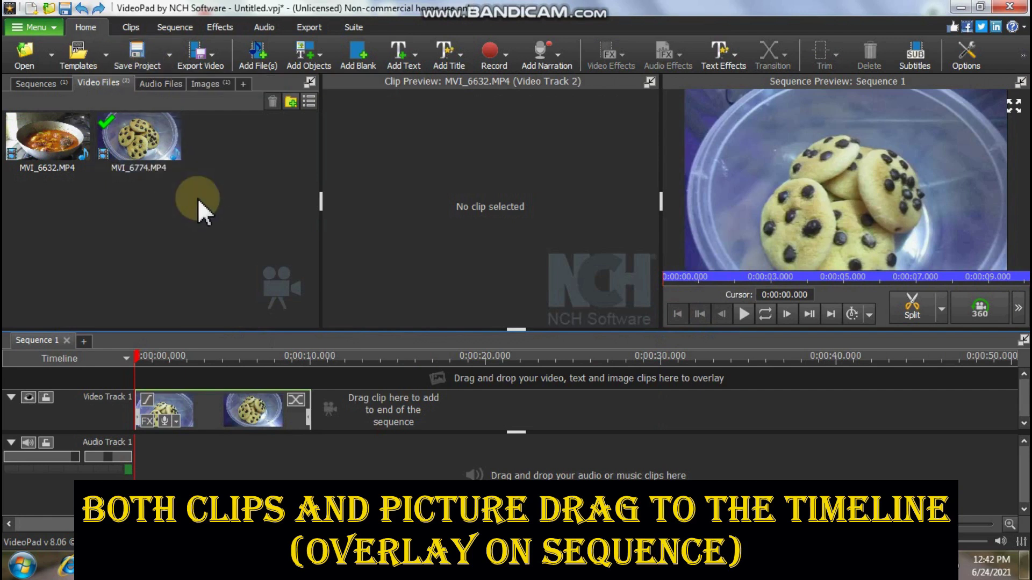
pyautogui.rightClick(54, 153)
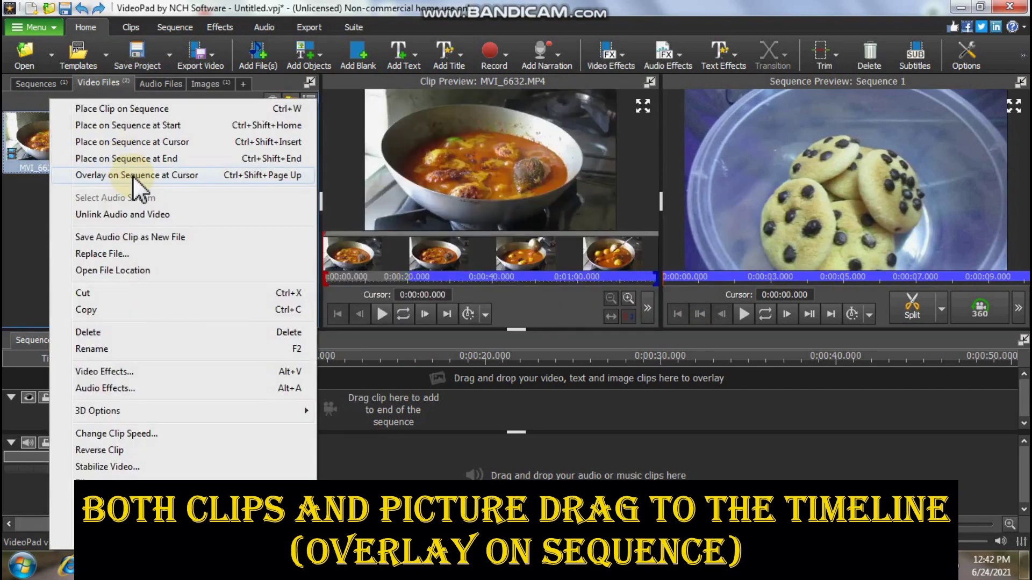
pyautogui.click(137, 173)
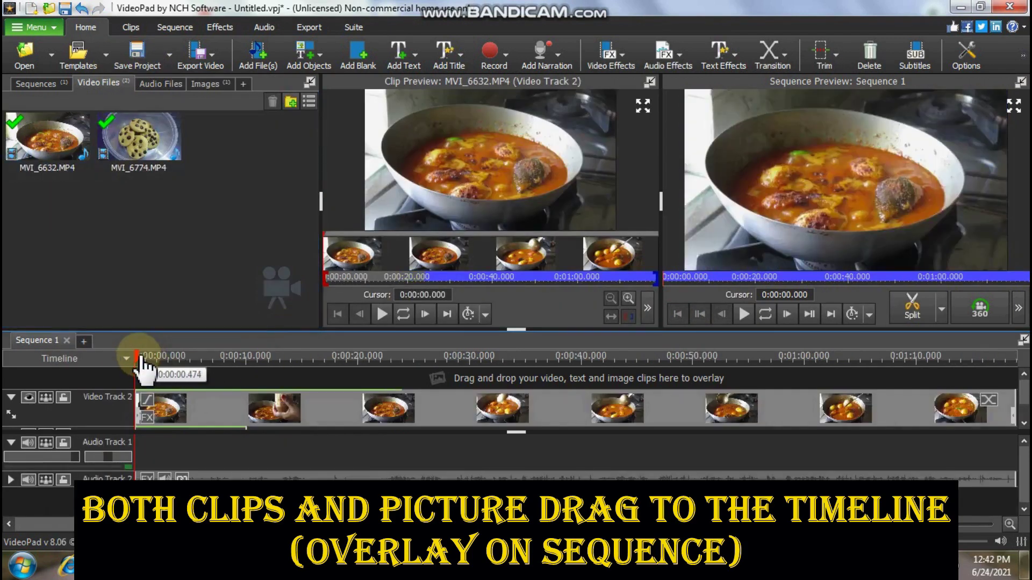
pyautogui.click(140, 360)
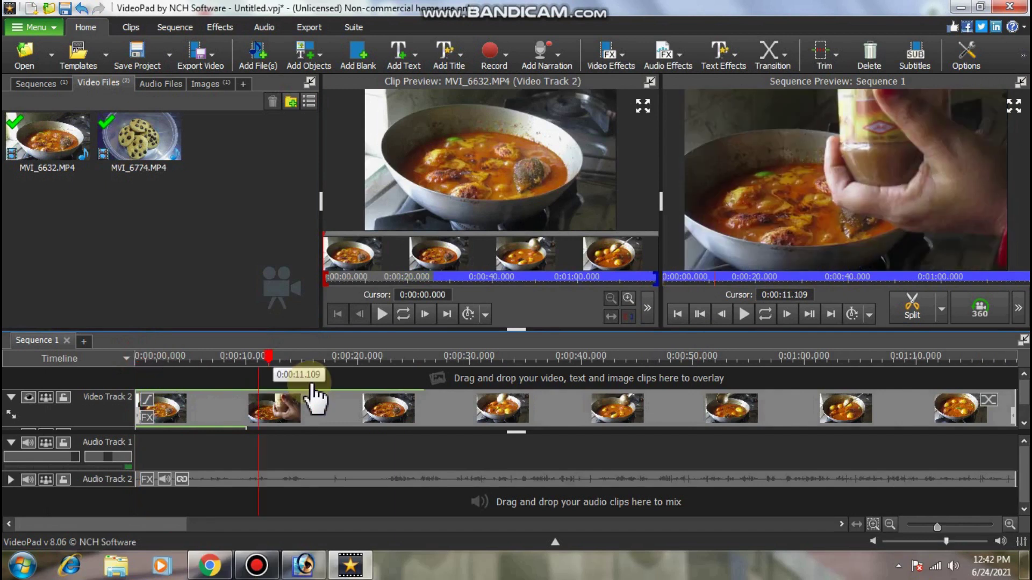
pyautogui.moveTo(312, 385); pyautogui.dragTo(887, 407)
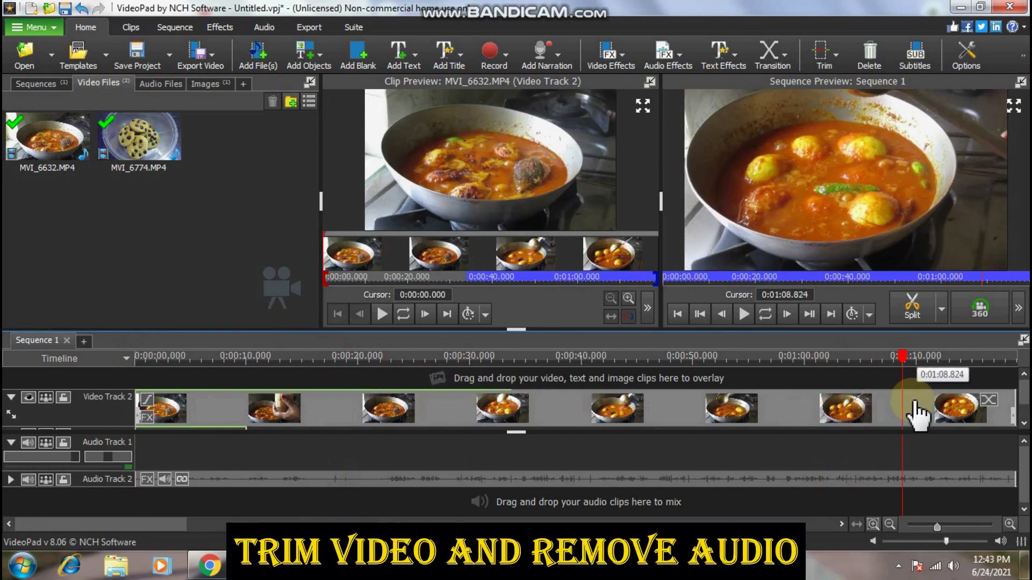
# Trim the overlay clip's start to about 0:00:54
pyautogui.moveTo(887, 411); pyautogui.dragTo(923, 413)
pyautogui.moveTo(774, 418); pyautogui.dragTo(748, 424)
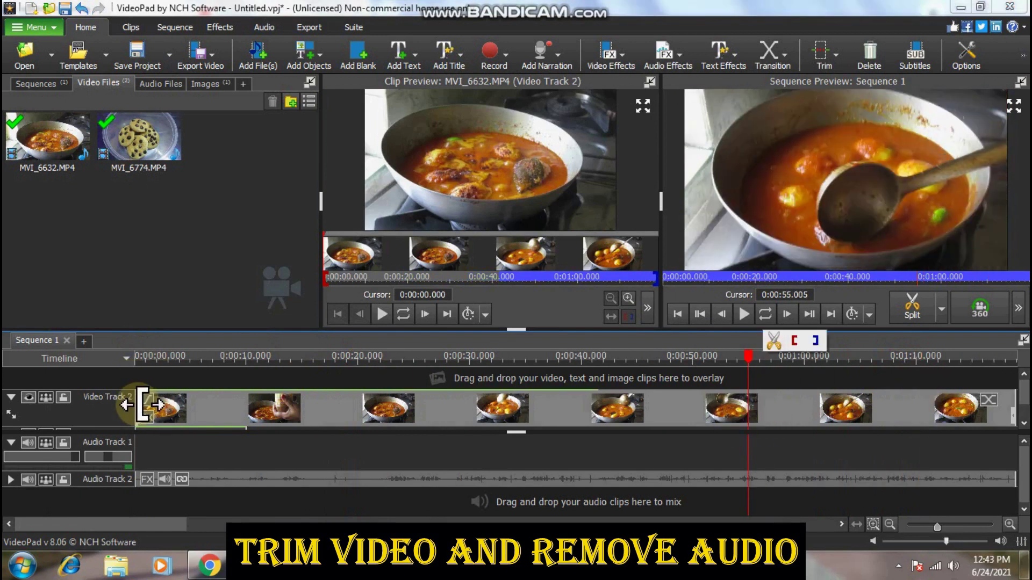
pyautogui.moveTo(142, 404); pyautogui.dragTo(745, 402)
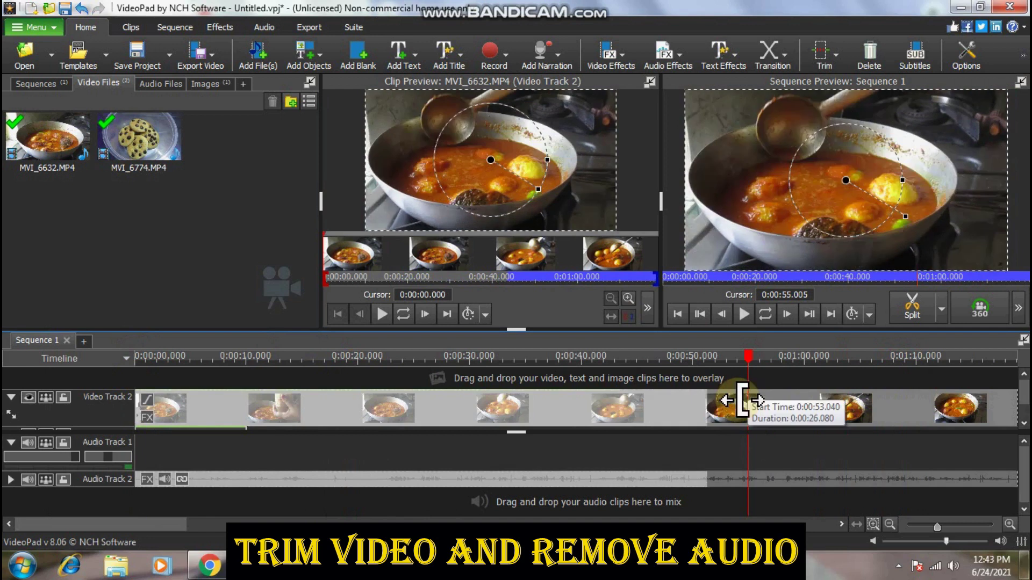
pyautogui.moveTo(745, 402); pyautogui.dragTo(747, 404)
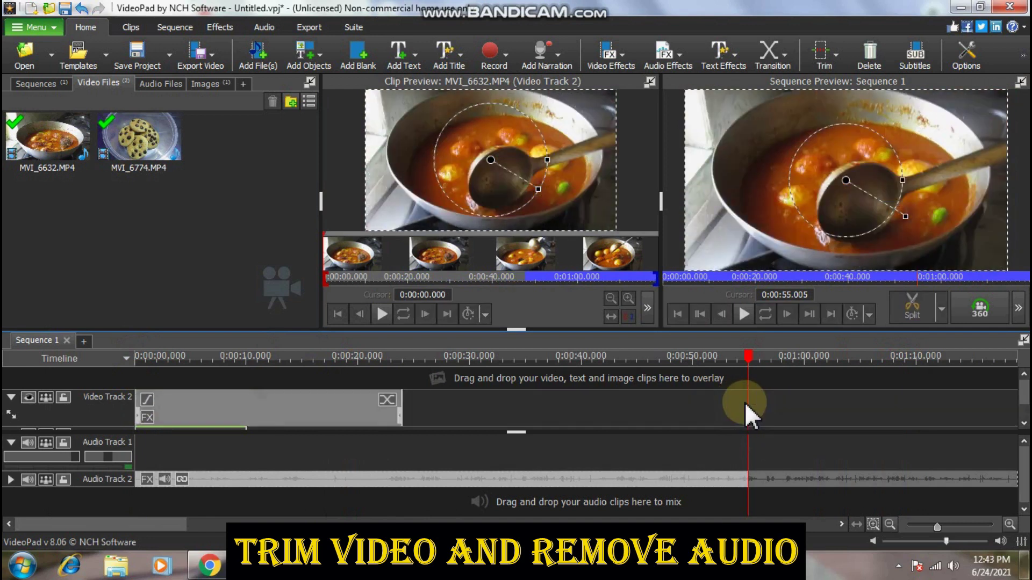
# Delete the overlay clip's audio and the extra Video Track 2 clip, then show the Images bin
pyautogui.click(940, 525)
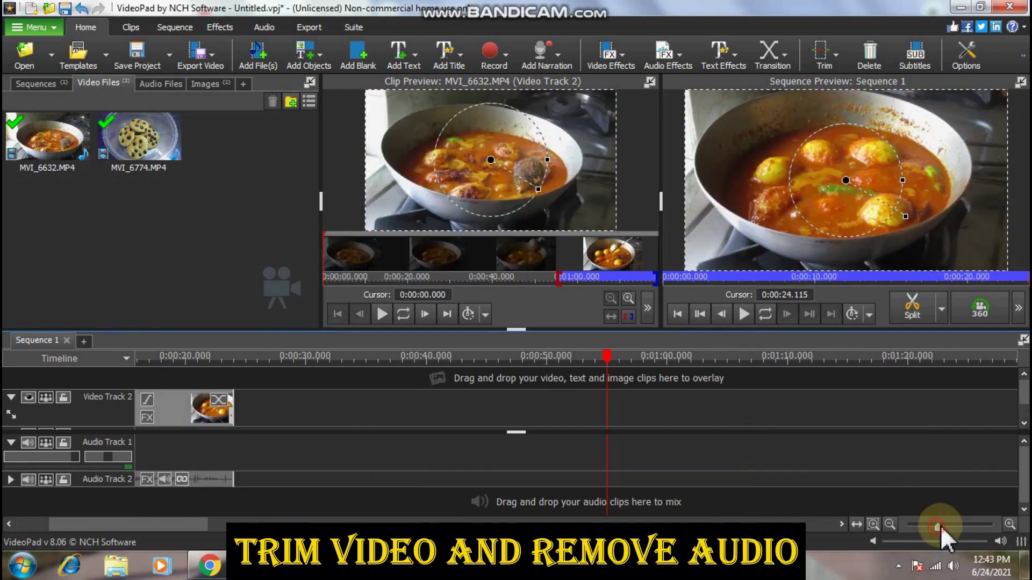
pyautogui.moveTo(129, 524); pyautogui.dragTo(30, 524)
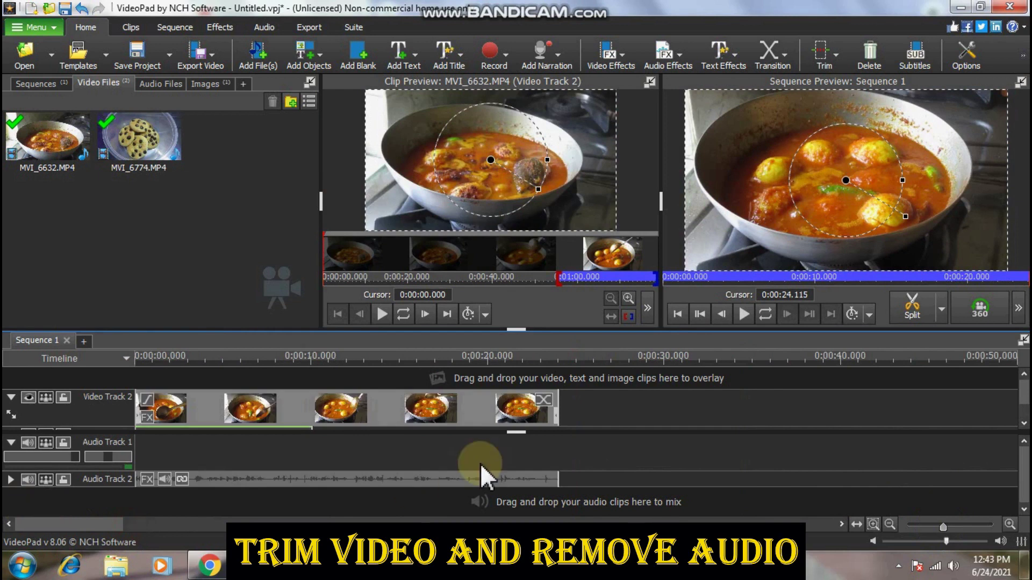
pyautogui.click(183, 479)
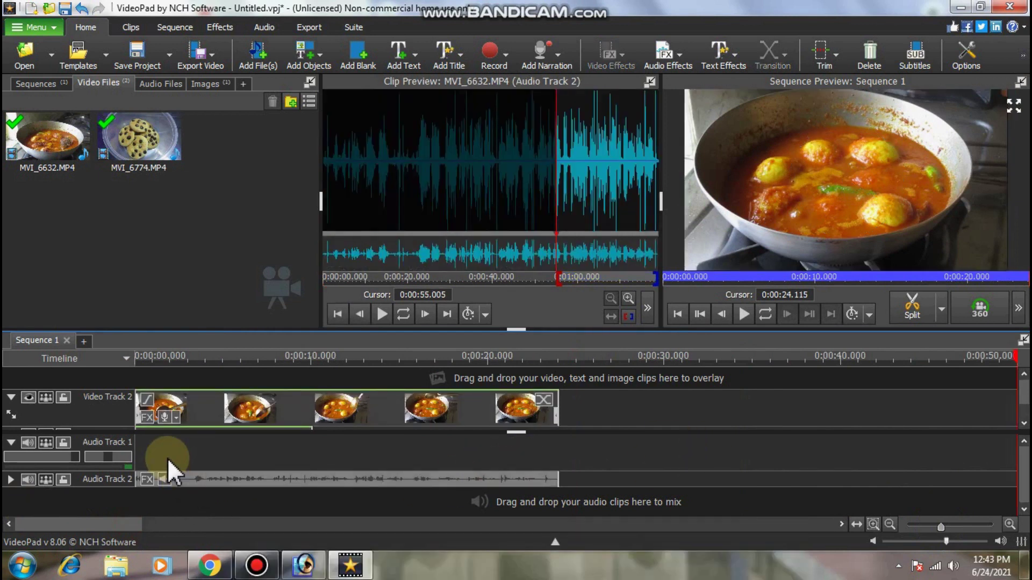
pyautogui.press('Delete')
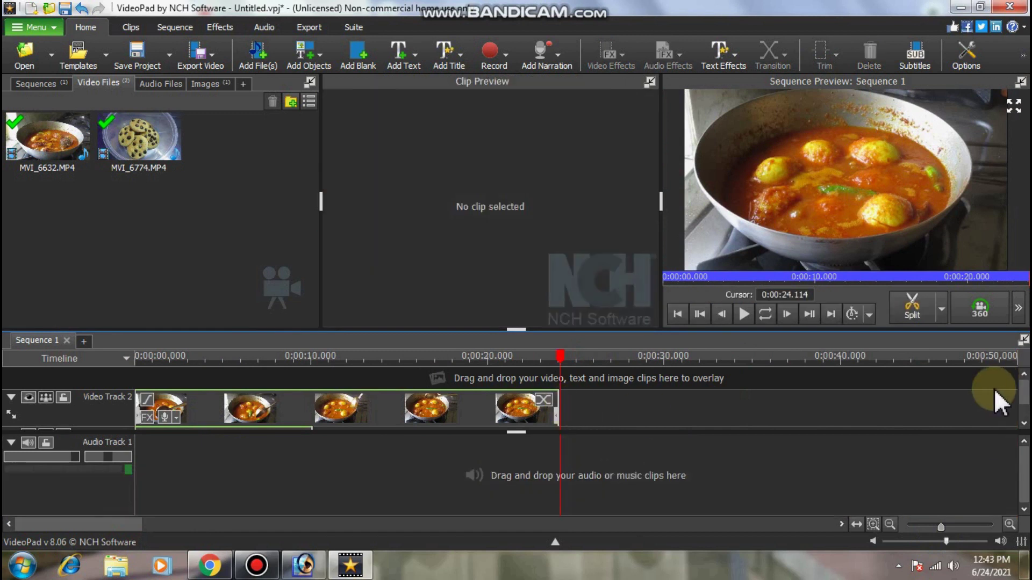
pyautogui.scroll(-2, 1024, 403)
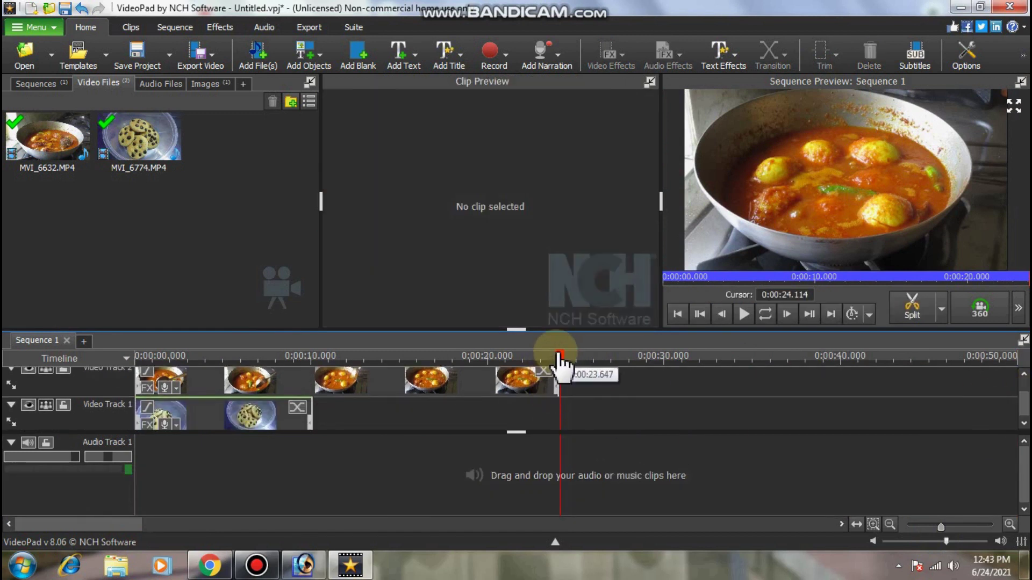
pyautogui.click(473, 384)
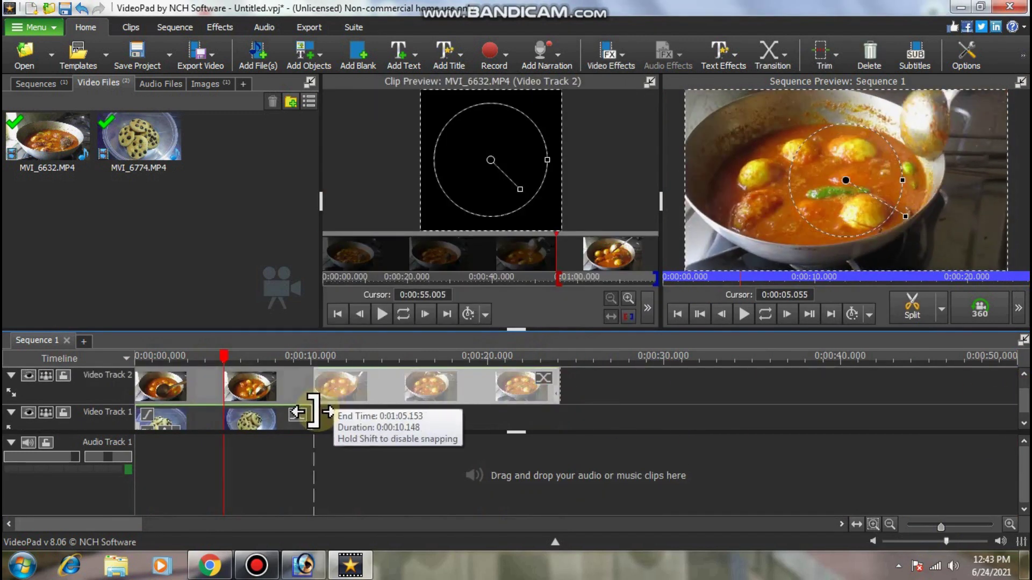
pyautogui.press('Delete')
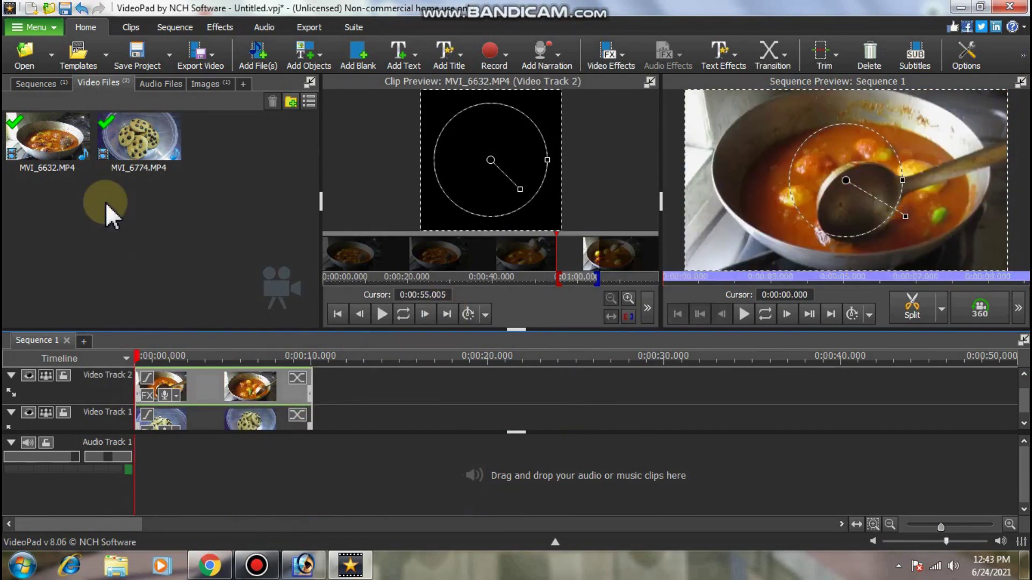
pyautogui.click(198, 84)
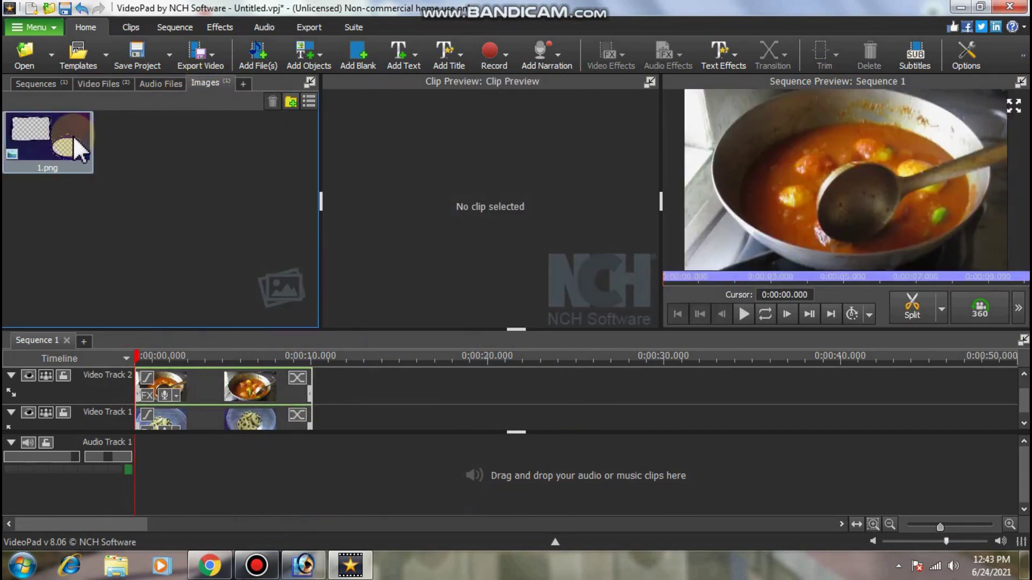
# Overlay 1.png on a new Video Track 3 and stretch it to about 10 seconds
pyautogui.rightClick(73, 138)
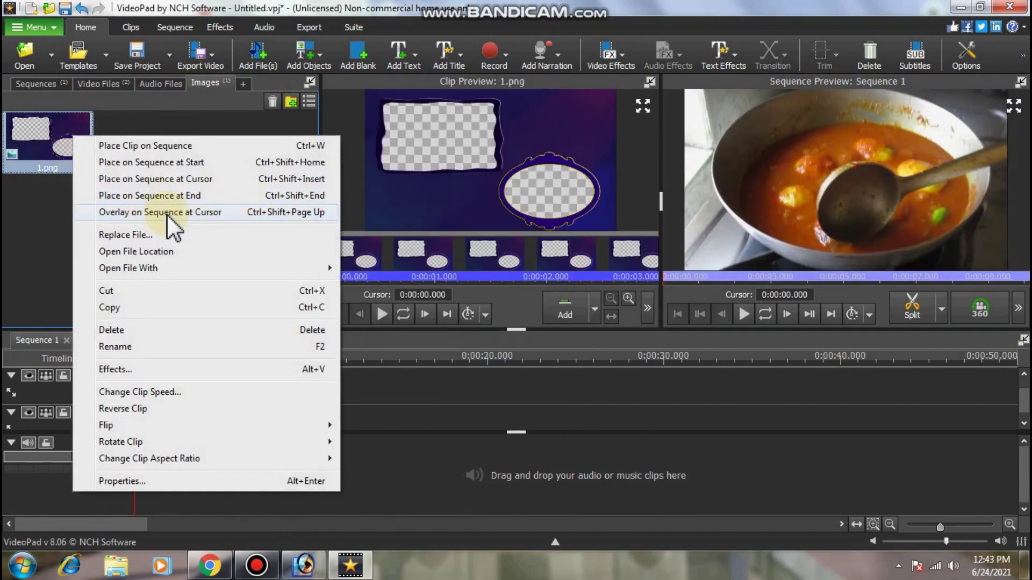
pyautogui.click(167, 213)
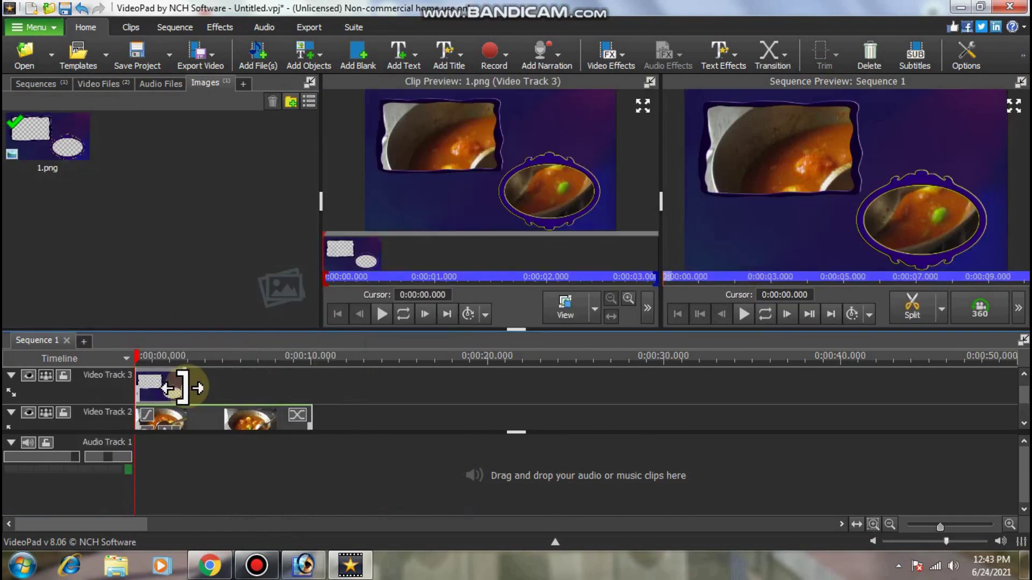
pyautogui.moveTo(184, 389); pyautogui.dragTo(310, 389)
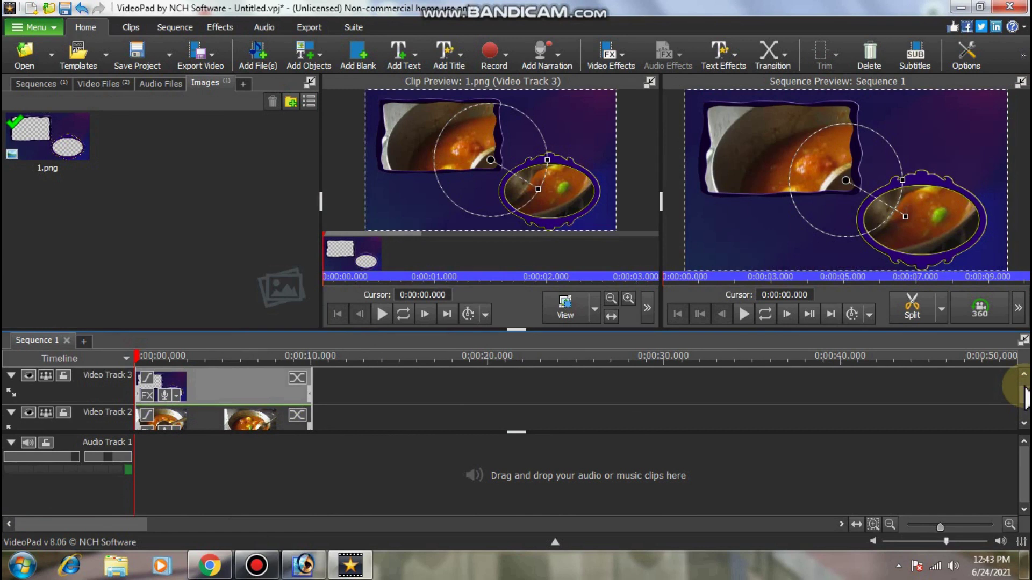
pyautogui.scroll(-2, 1023, 401)
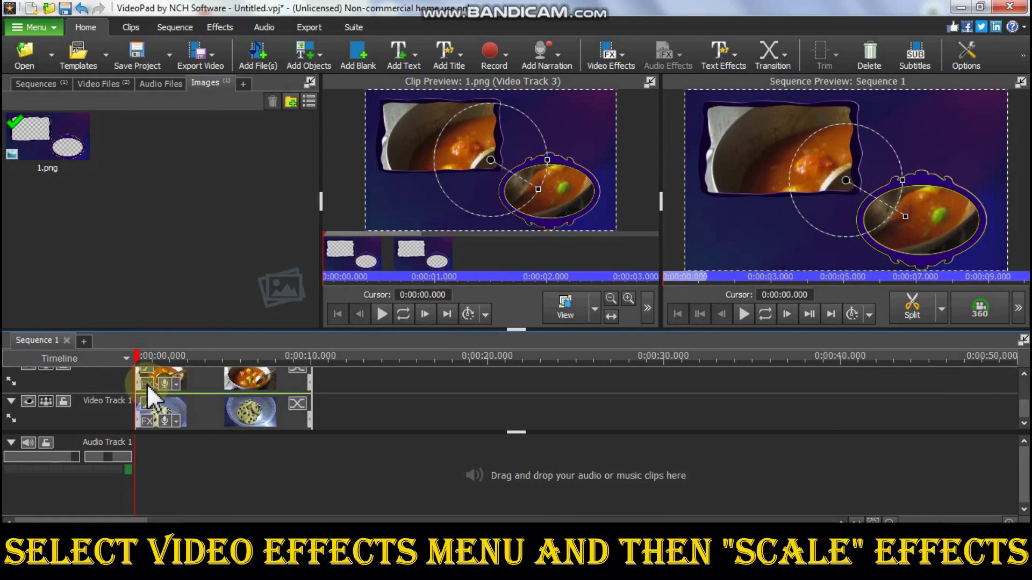
# Add a Scale effect to MVI_6632.MP4, shrinking it and shifting it left into the frame window
pyautogui.click(146, 384)
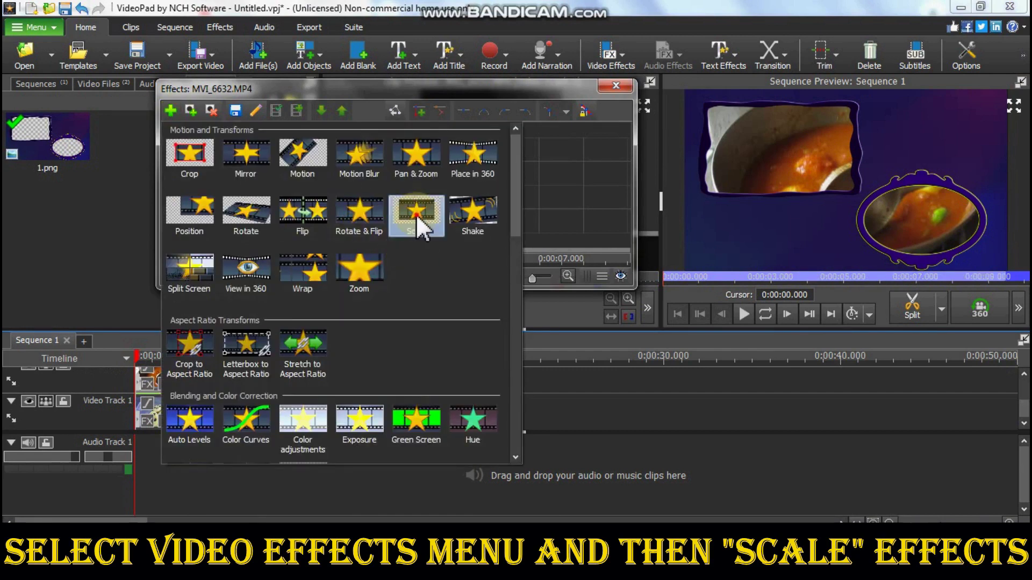
pyautogui.click(417, 215)
pyautogui.click(347, 171)
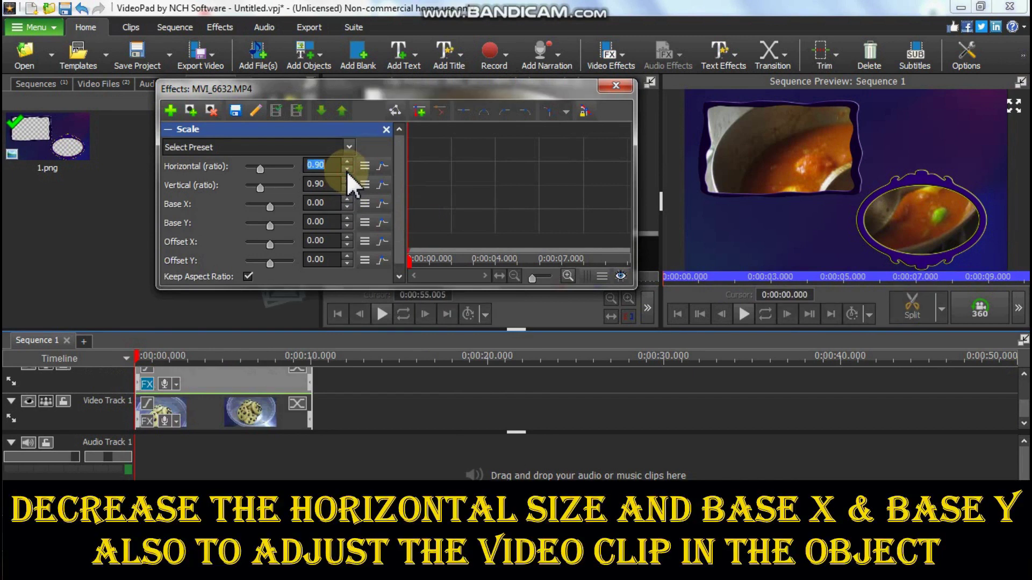
pyautogui.click(346, 171)
pyautogui.moveTo(270, 206); pyautogui.dragTo(226, 214)
pyautogui.moveTo(270, 244)
pyautogui.mouseDown()
pyautogui.moveTo(243, 231)
pyautogui.moveTo(266, 263)
pyautogui.moveTo(264, 246)
pyautogui.mouseUp()
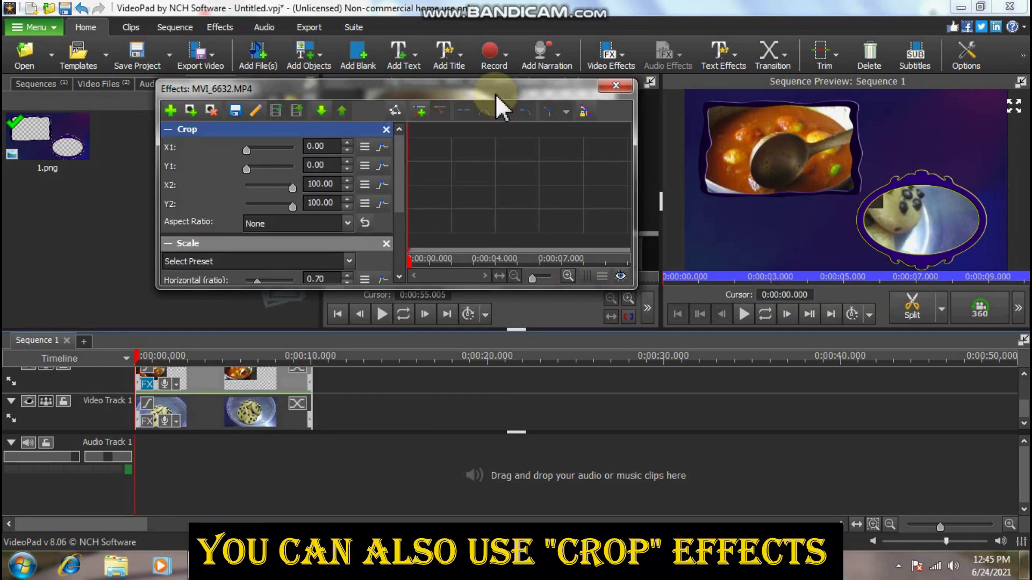
# Crop away the right part of the food video and close its effect settings
pyautogui.moveTo(495, 94); pyautogui.dragTo(572, 313)
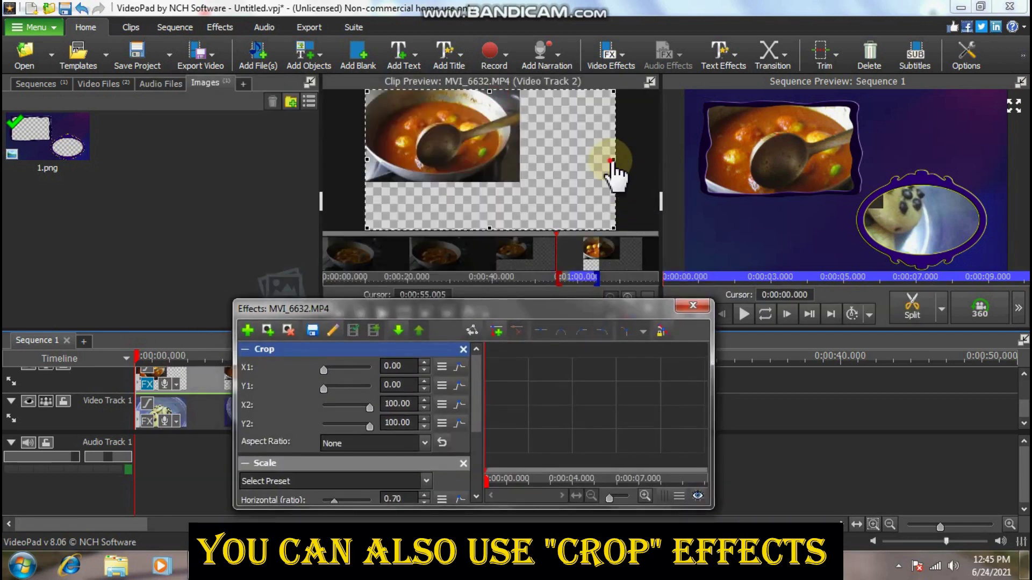
pyautogui.moveTo(613, 172); pyautogui.dragTo(506, 177)
pyautogui.click(693, 305)
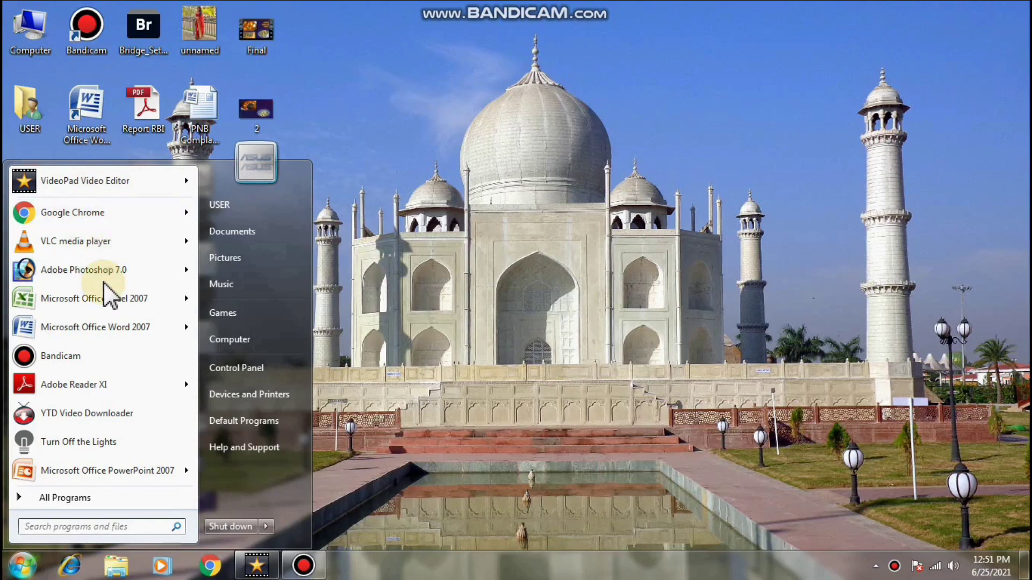
pyautogui.click(105, 275)
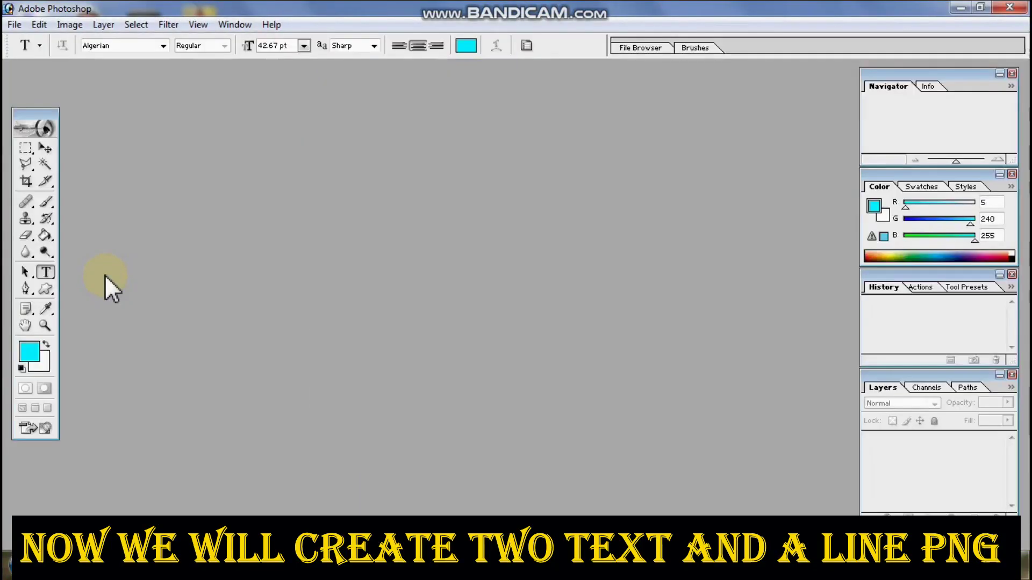
# Create a new 762x430 document and type WELCOME on the canvas
pyautogui.click(21, 20)
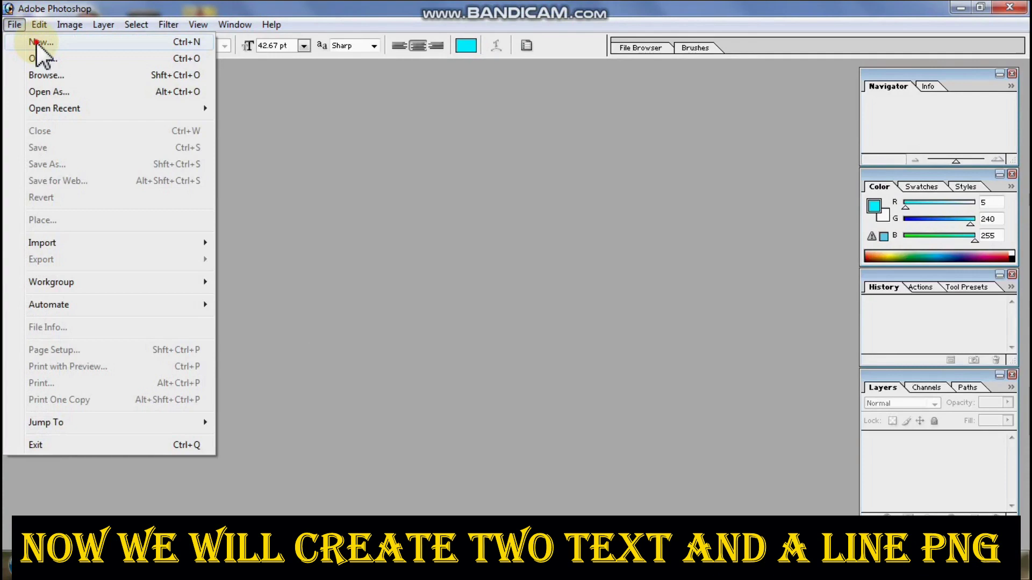
pyautogui.click(37, 40)
pyautogui.click(377, 174)
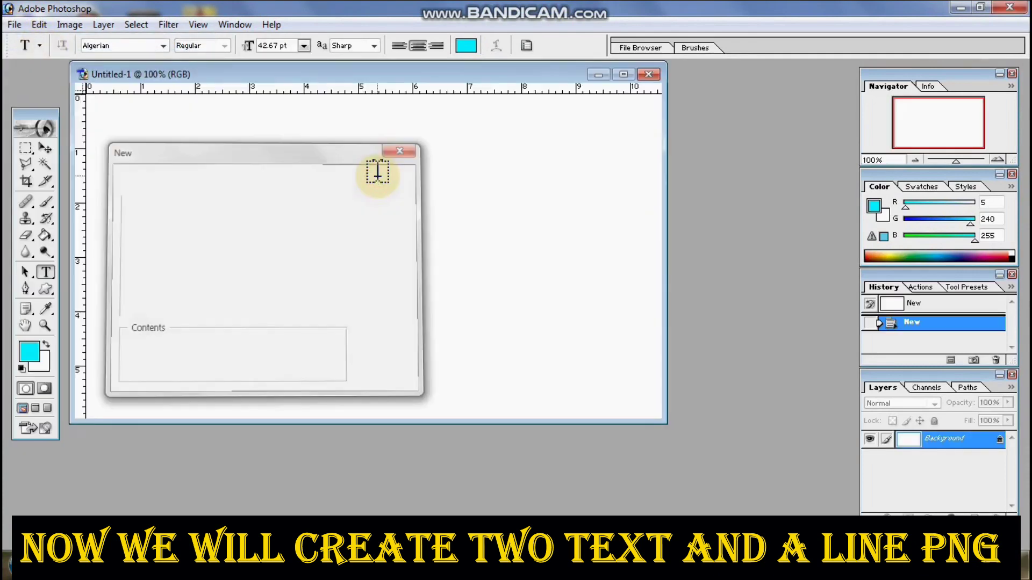
pyautogui.click(125, 230)
pyautogui.write('WEL')
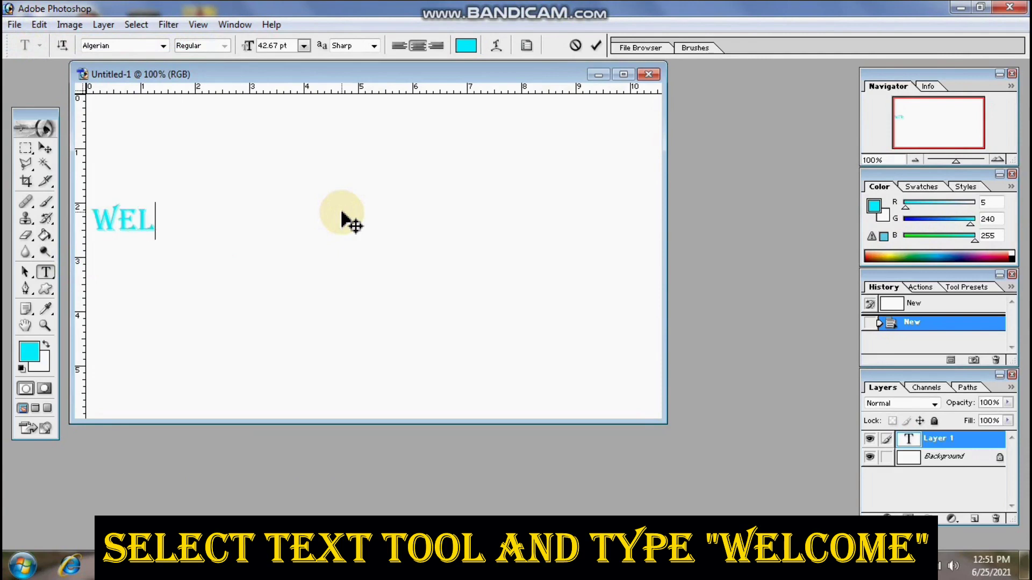
pyautogui.write('COM')
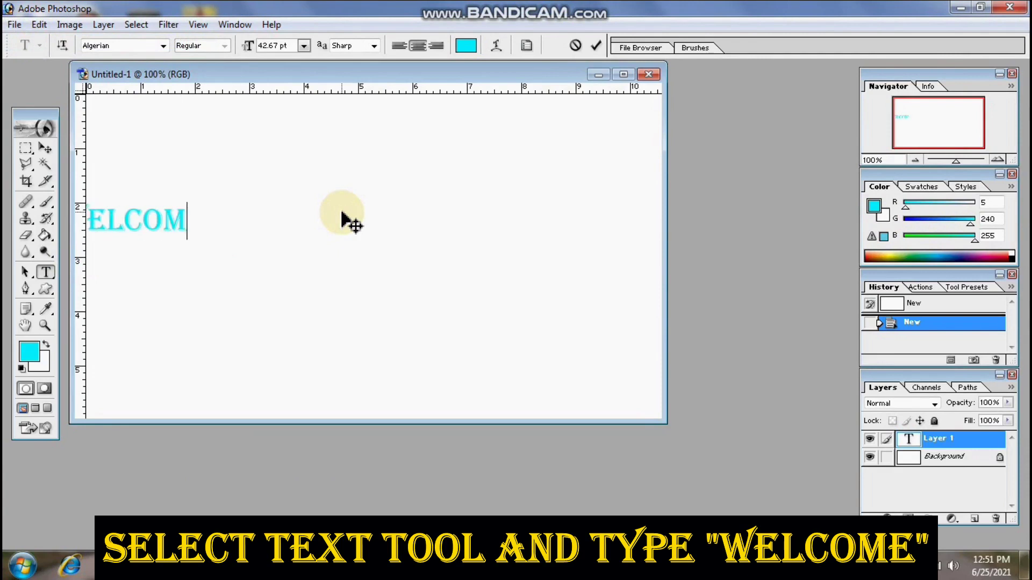
pyautogui.write('E')
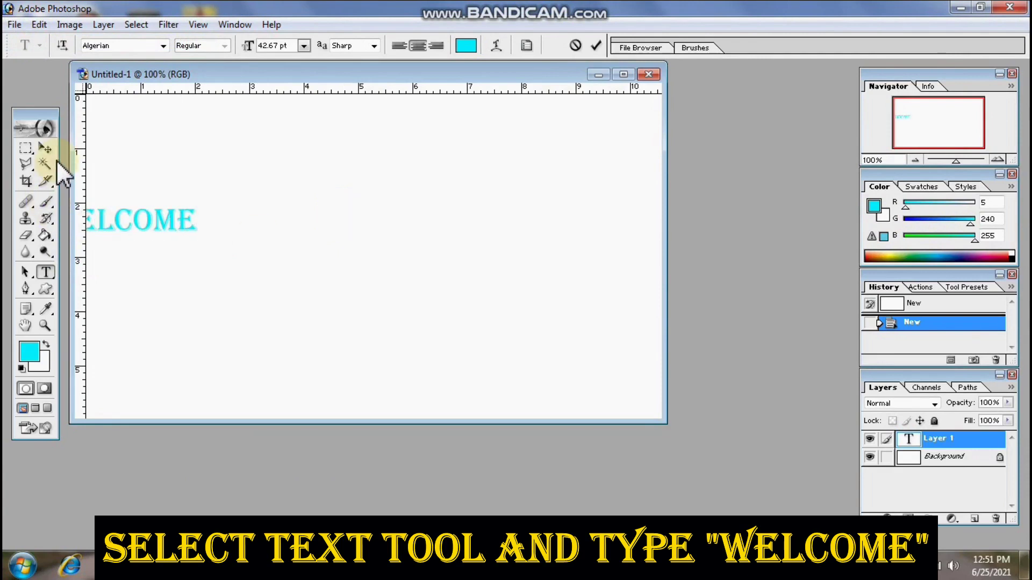
pyautogui.click(45, 149)
# Move WELCOME to the top-left and enlarge it to about 179% with Free Transform
pyautogui.moveTo(152, 232); pyautogui.dragTo(190, 136)
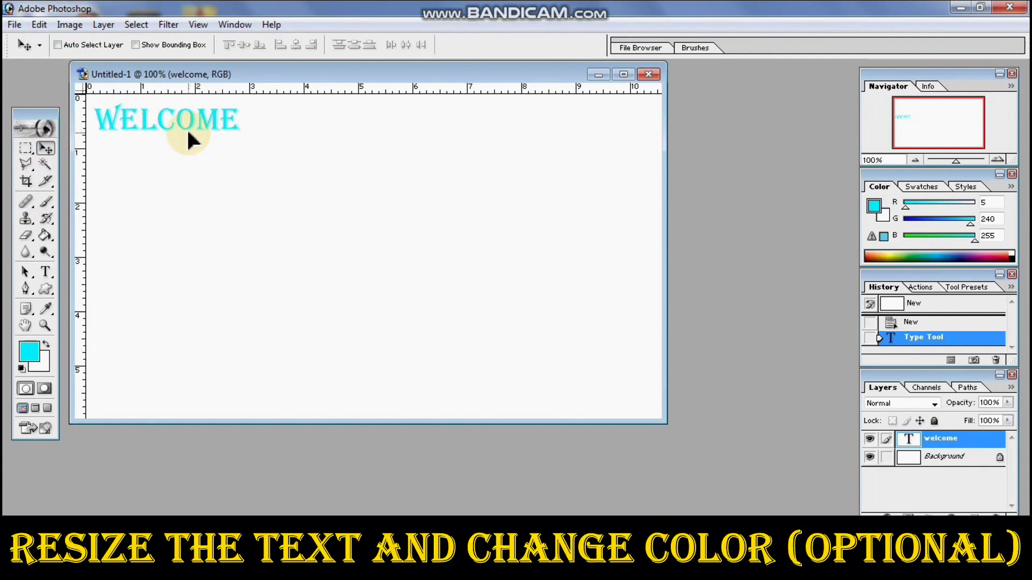
pyautogui.moveTo(191, 136); pyautogui.dragTo(197, 143)
pyautogui.click(38, 25)
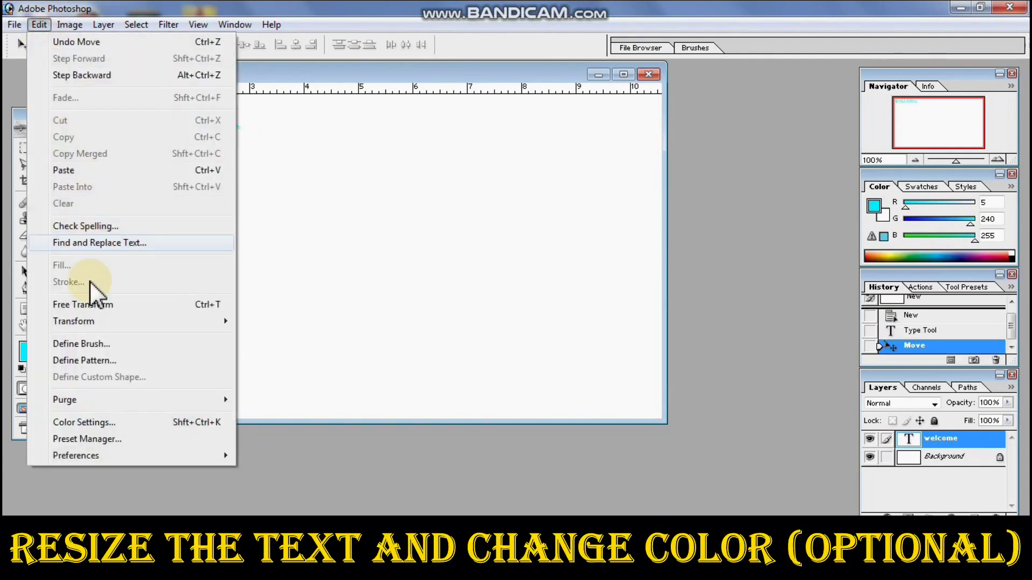
pyautogui.click(94, 302)
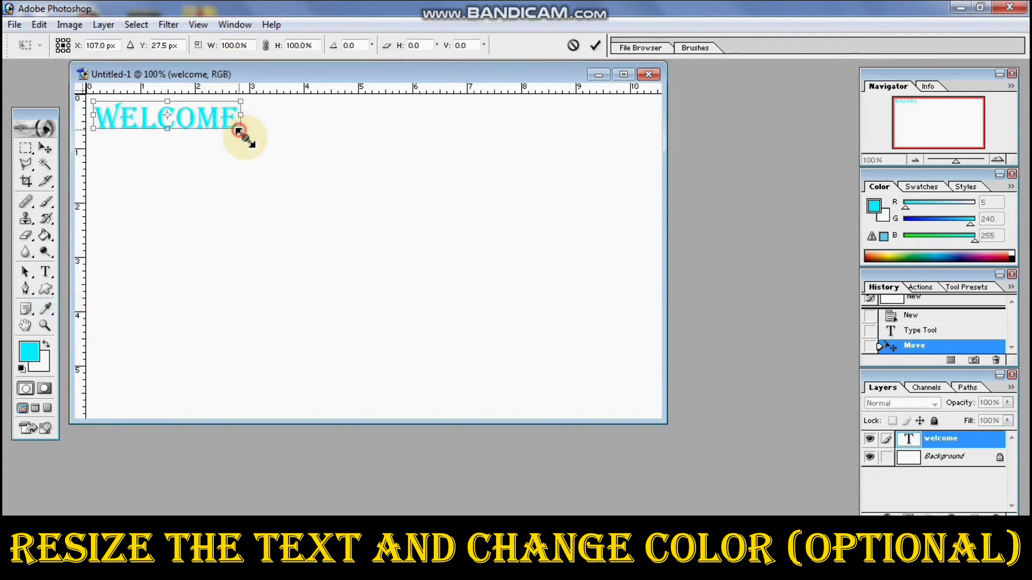
pyautogui.moveTo(240, 131); pyautogui.dragTo(338, 239)
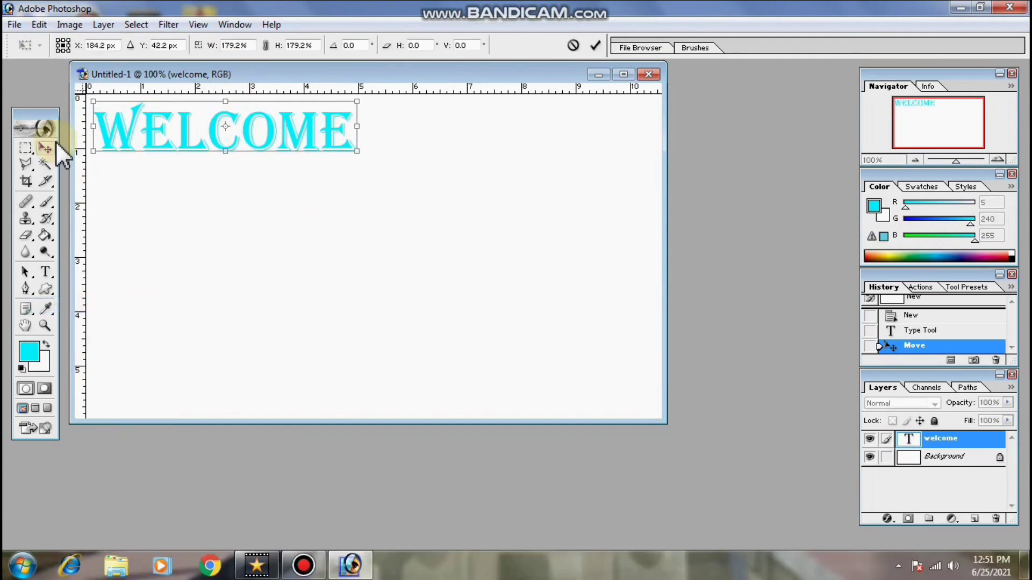
pyautogui.click(47, 149)
pyautogui.click(440, 224)
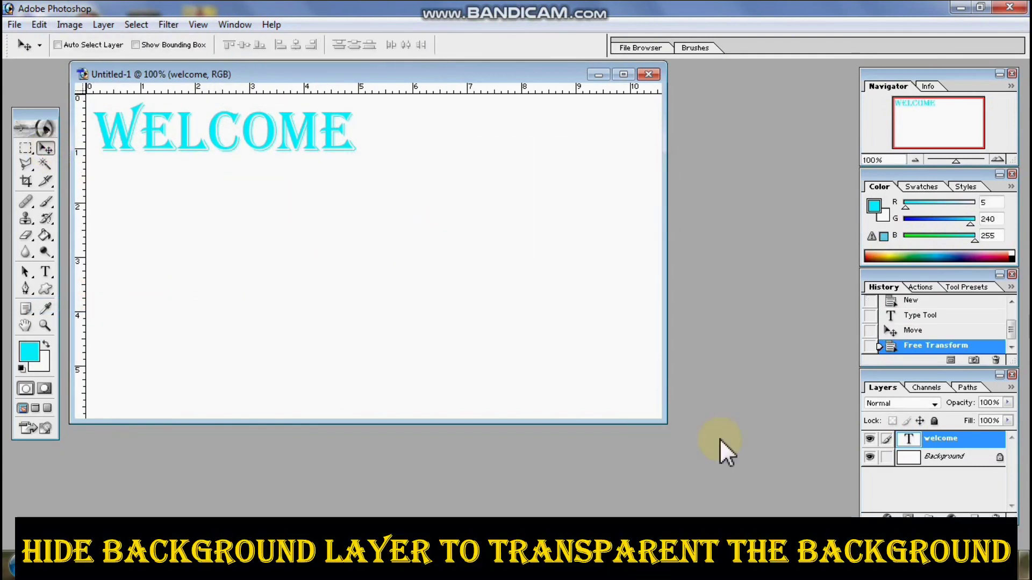
# Hide the white Background layer and recolour the WELCOME letters near-white
pyautogui.click(871, 457)
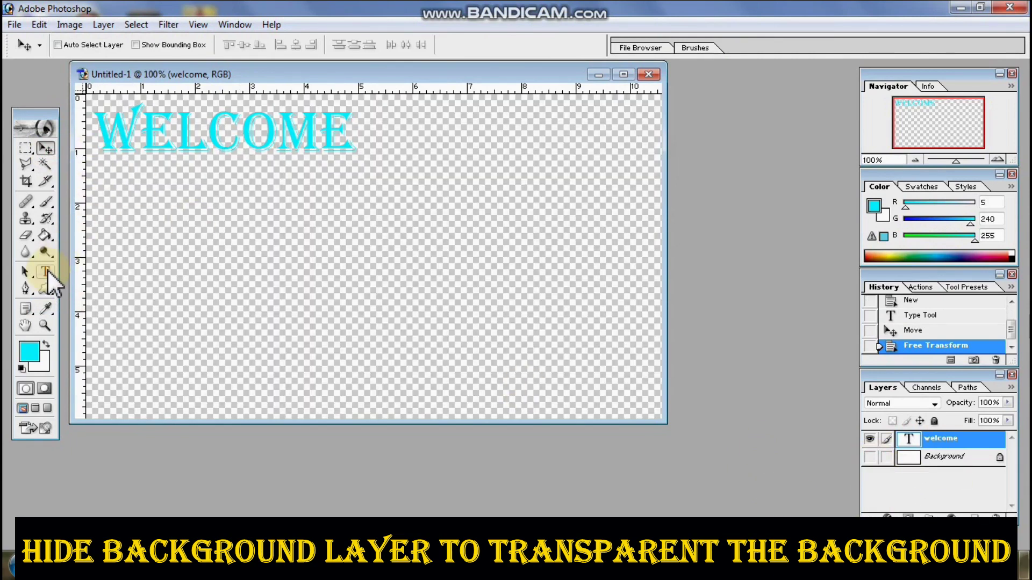
pyautogui.click(45, 273)
pyautogui.moveTo(93, 129); pyautogui.dragTo(362, 143)
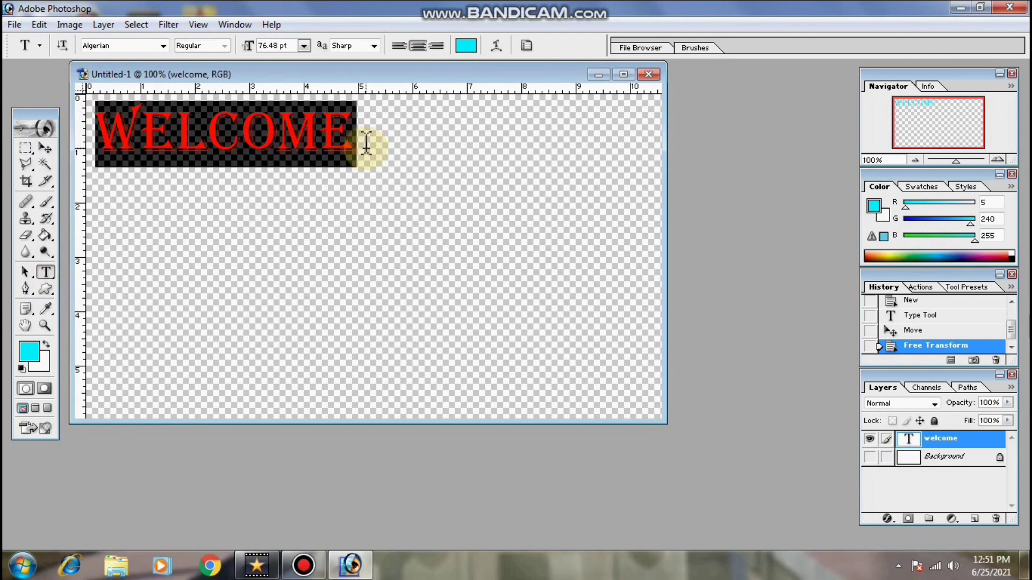
pyautogui.click(465, 46)
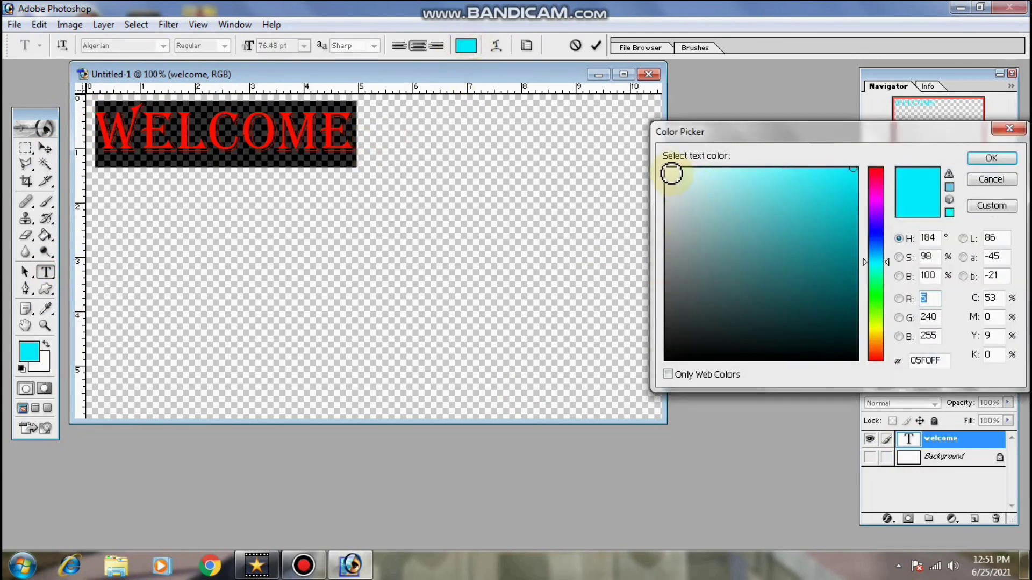
pyautogui.click(667, 171)
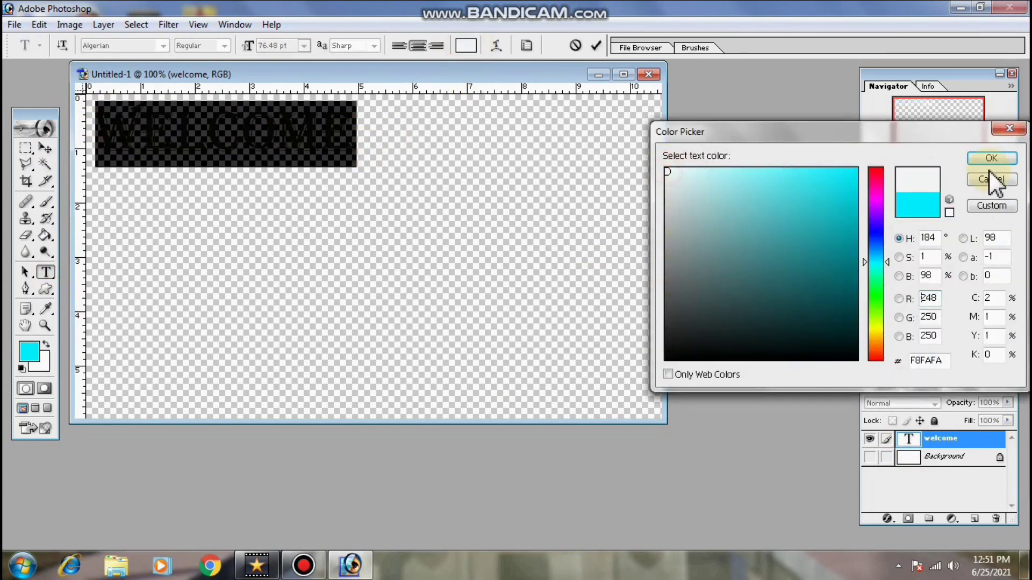
pyautogui.click(989, 159)
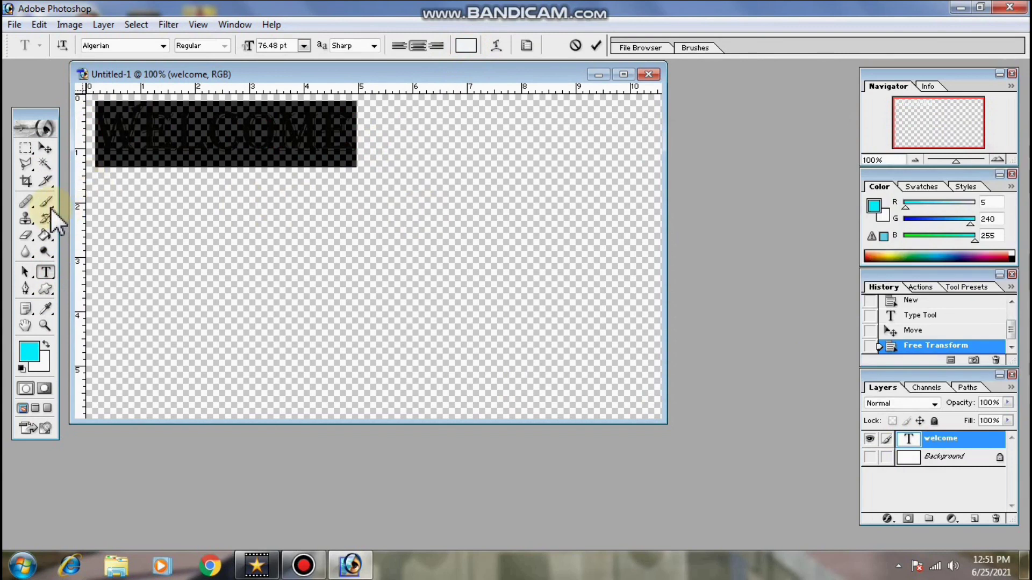
# Crop the document tightly around the WELCOME text
pyautogui.click(26, 182)
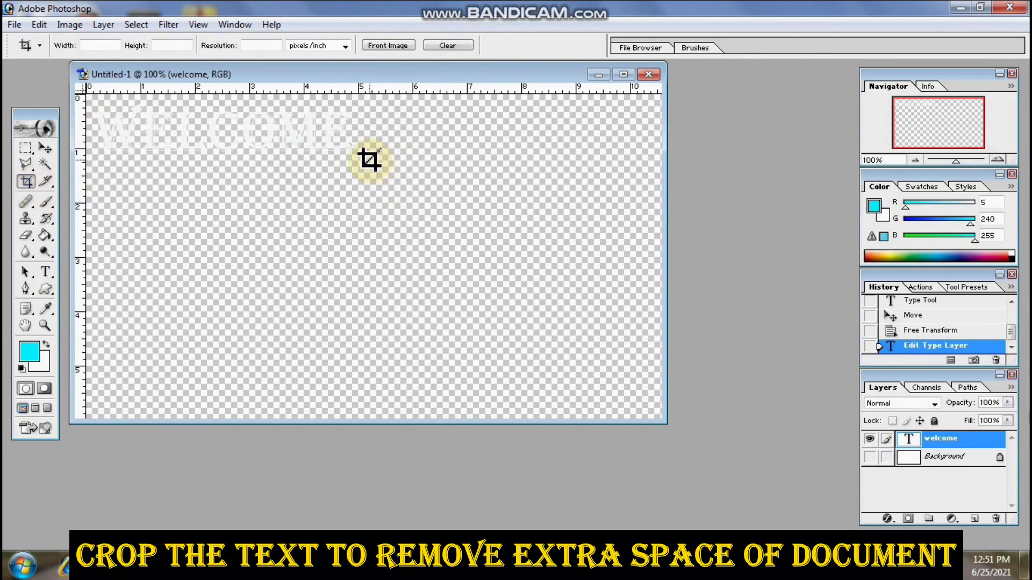
pyautogui.moveTo(370, 159); pyautogui.dragTo(70, 73)
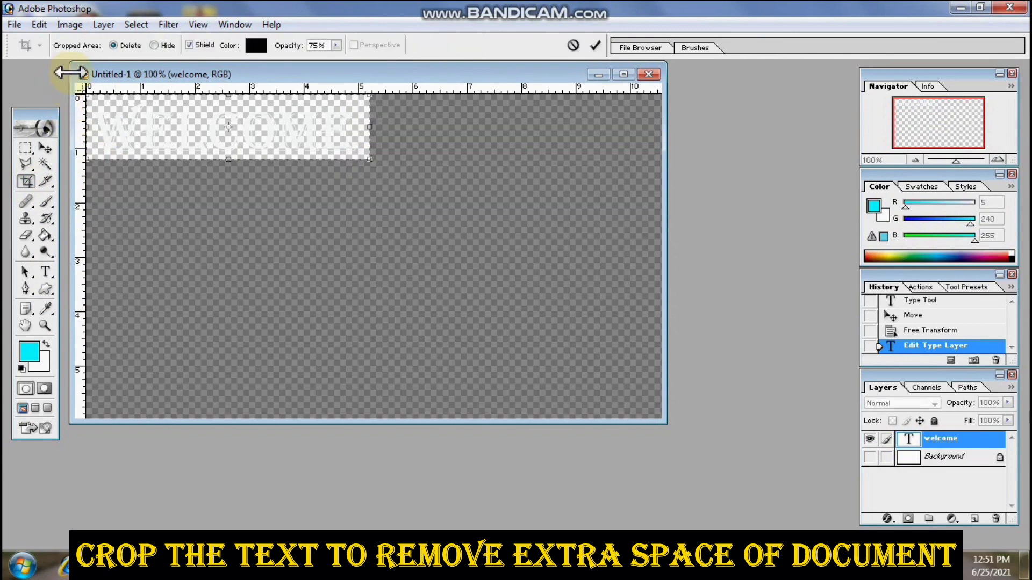
pyautogui.press('Return')
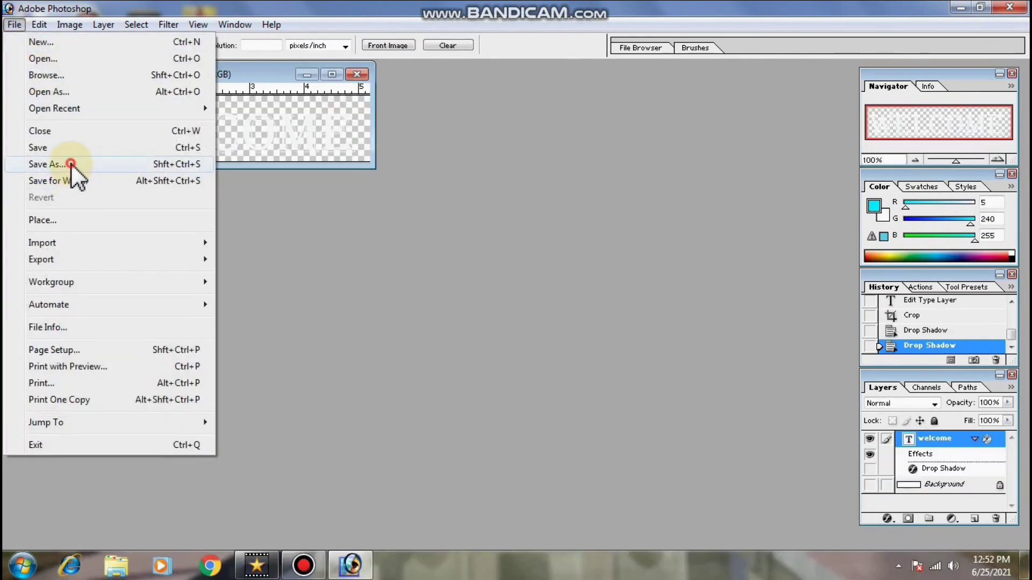
# Save the WELCOME image to the Desktop as a PNG named 11
pyautogui.click(70, 164)
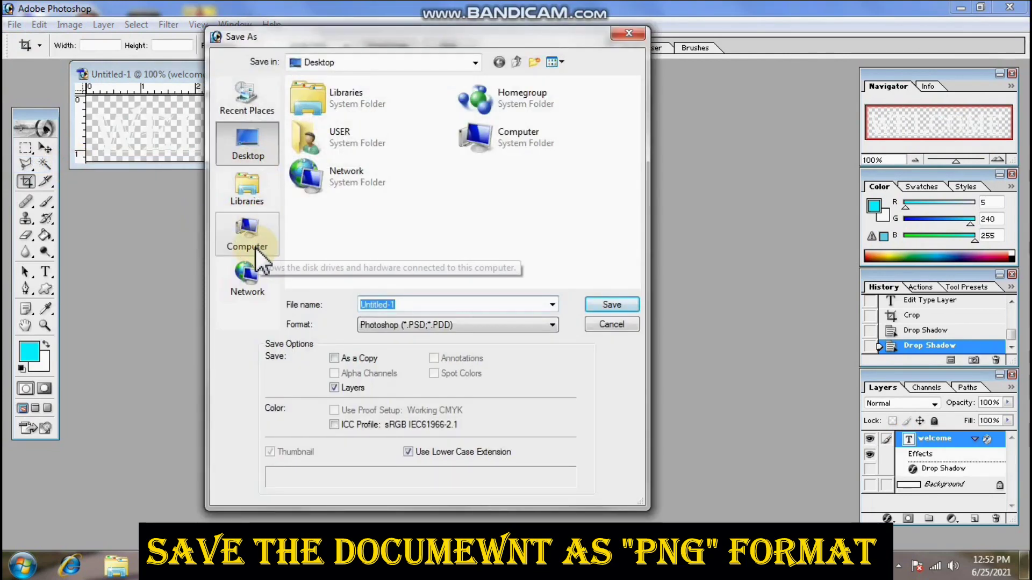
pyautogui.click(433, 325)
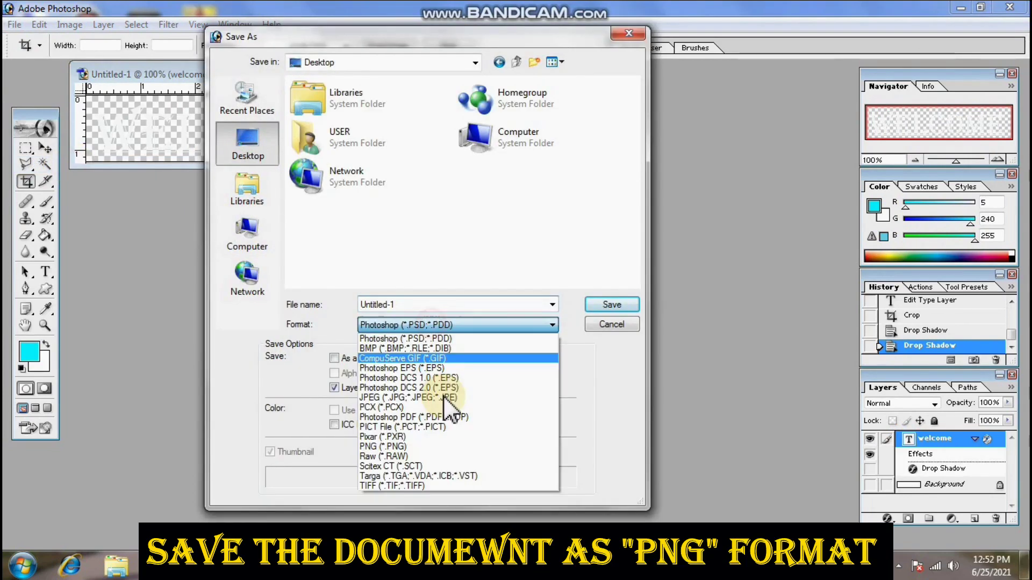
pyautogui.click(424, 447)
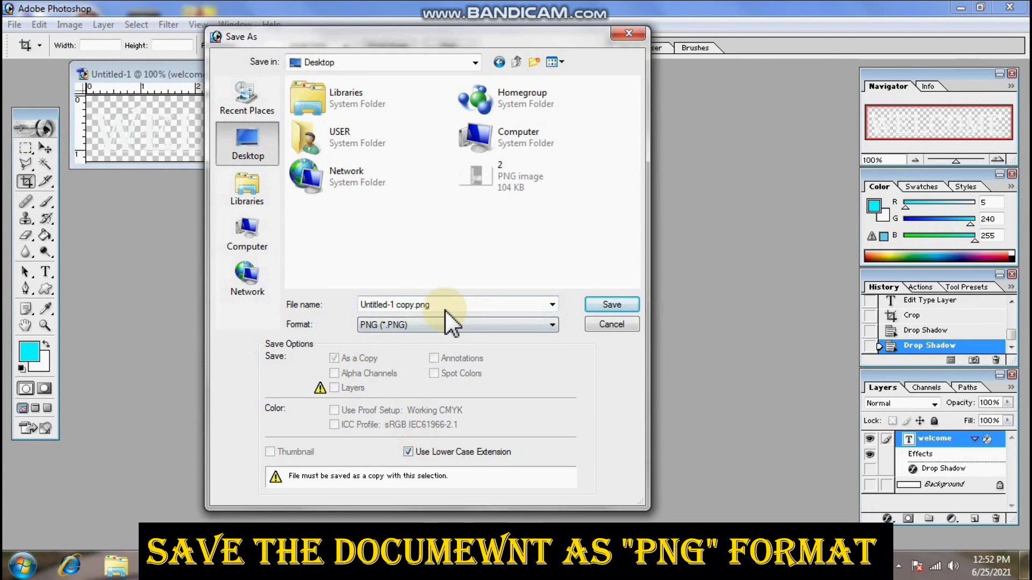
pyautogui.write('1')
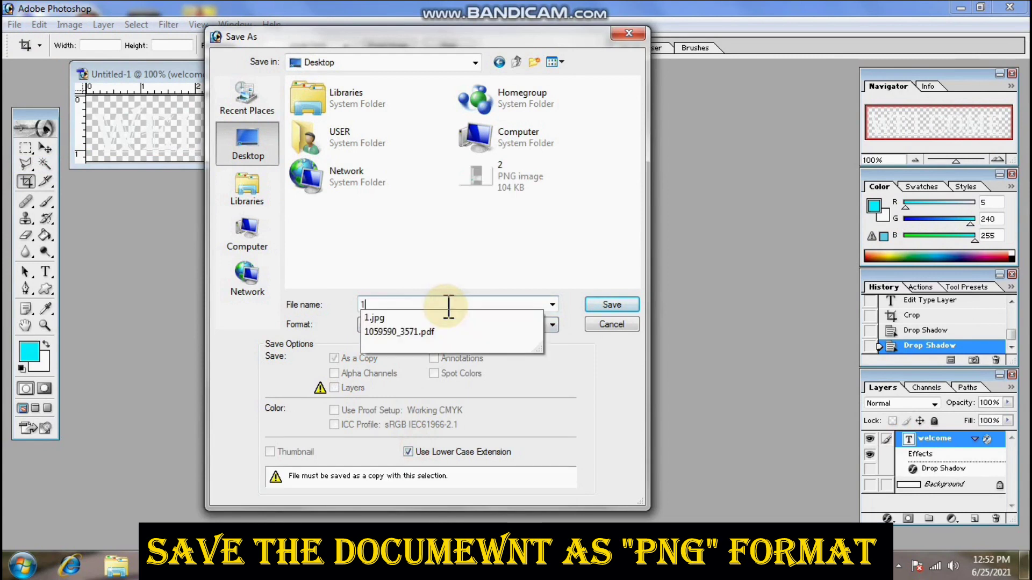
pyautogui.write('1')
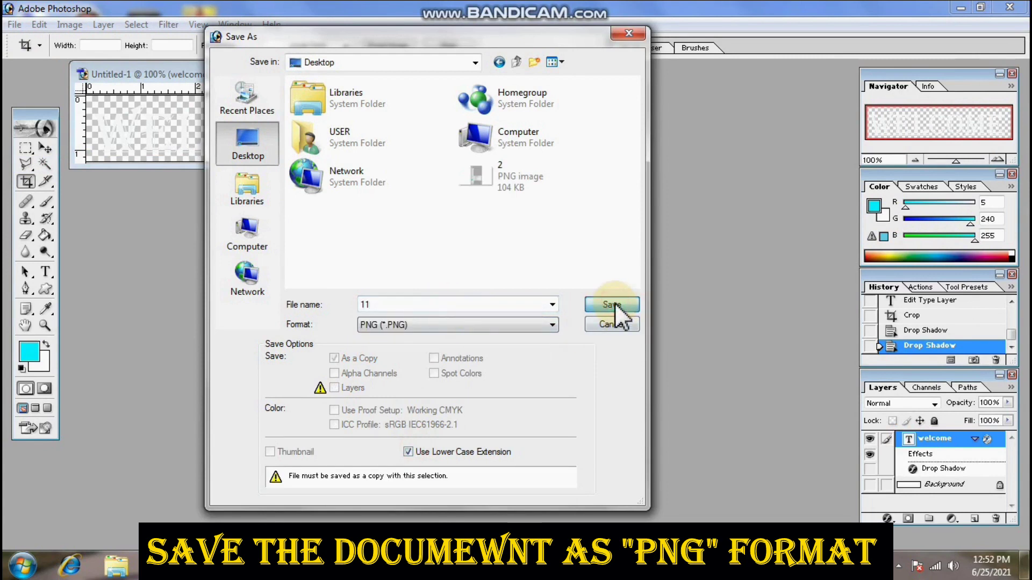
pyautogui.click(614, 303)
# Confirm the PNG options, complete the text as TO MY CHANNEL, move it top-left and shrink it slightly
pyautogui.click(554, 270)
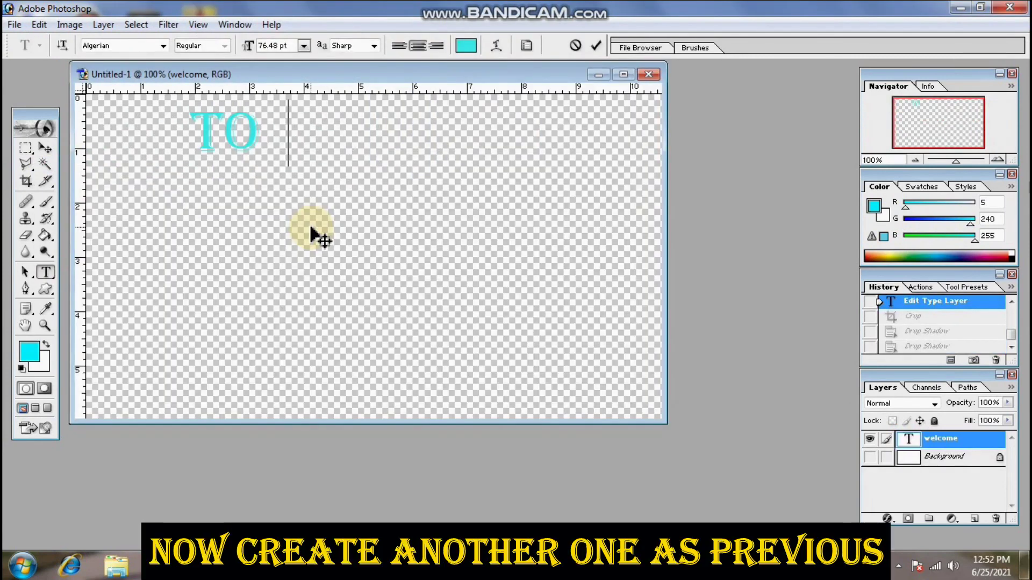
pyautogui.write('MY CHANNE')
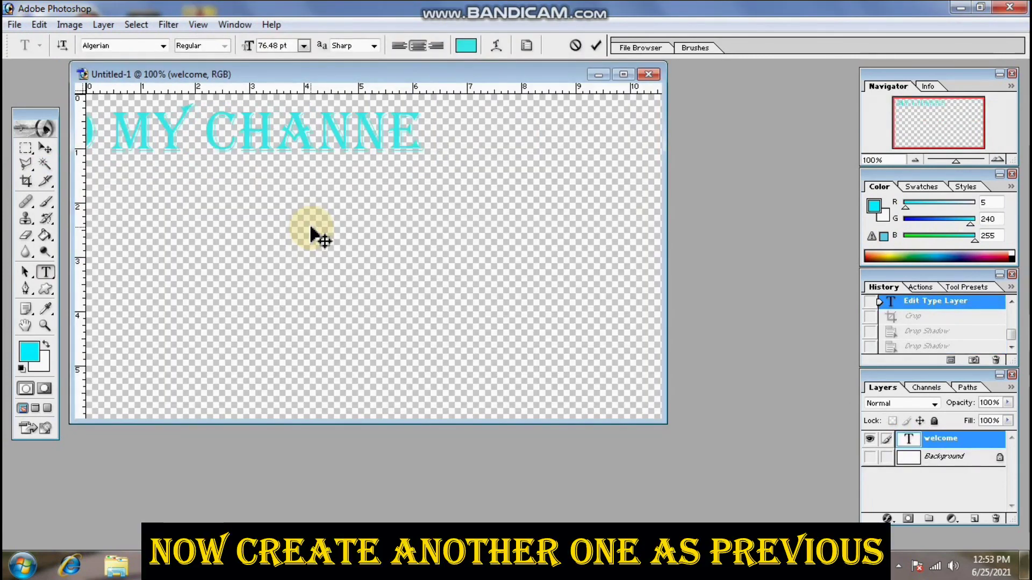
pyautogui.write('L')
pyautogui.click(47, 150)
pyautogui.moveTo(341, 157); pyautogui.dragTo(323, 143)
pyautogui.click(38, 24)
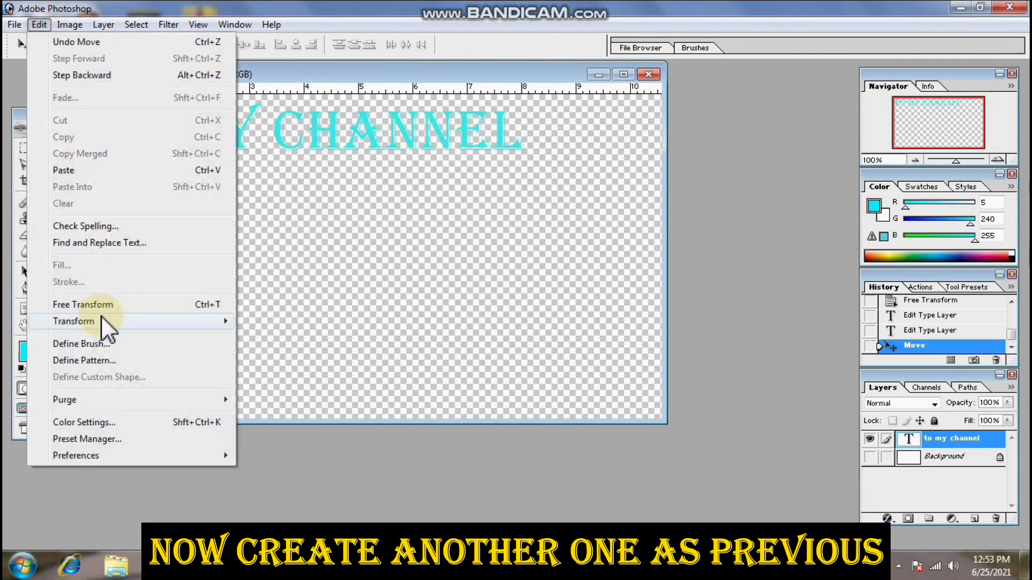
pyautogui.click(106, 304)
pyautogui.moveTo(518, 151); pyautogui.dragTo(473, 144)
pyautogui.click(45, 148)
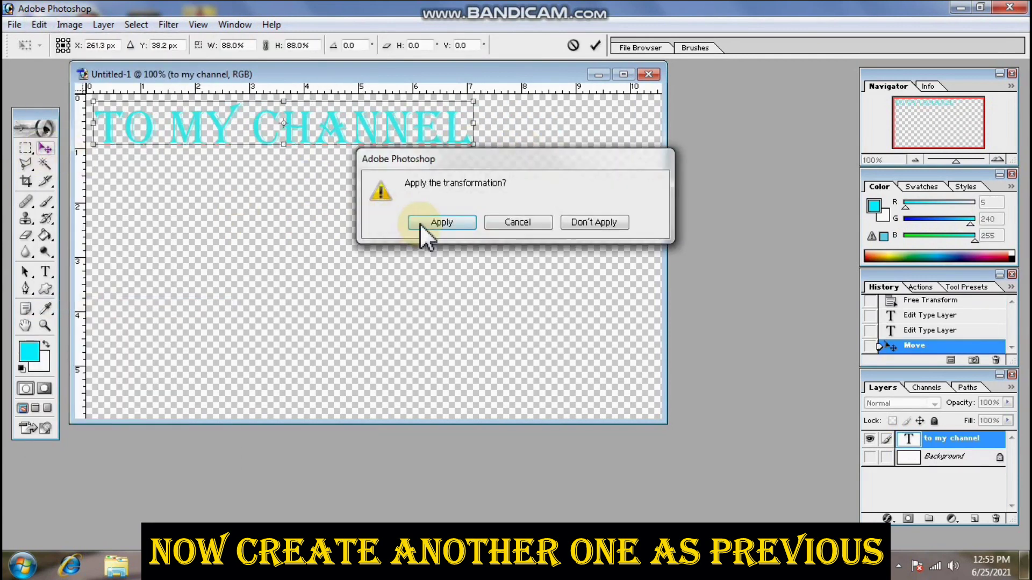
pyautogui.click(430, 226)
# Colour the TO MY CHANNEL text bright yellow and crop tightly around the strip
pyautogui.click(45, 271)
pyautogui.moveTo(96, 128)
pyautogui.mouseDown()
pyautogui.moveTo(391, 154)
pyautogui.moveTo(473, 144)
pyautogui.mouseUp()
pyautogui.click(465, 45)
pyautogui.click(875, 327)
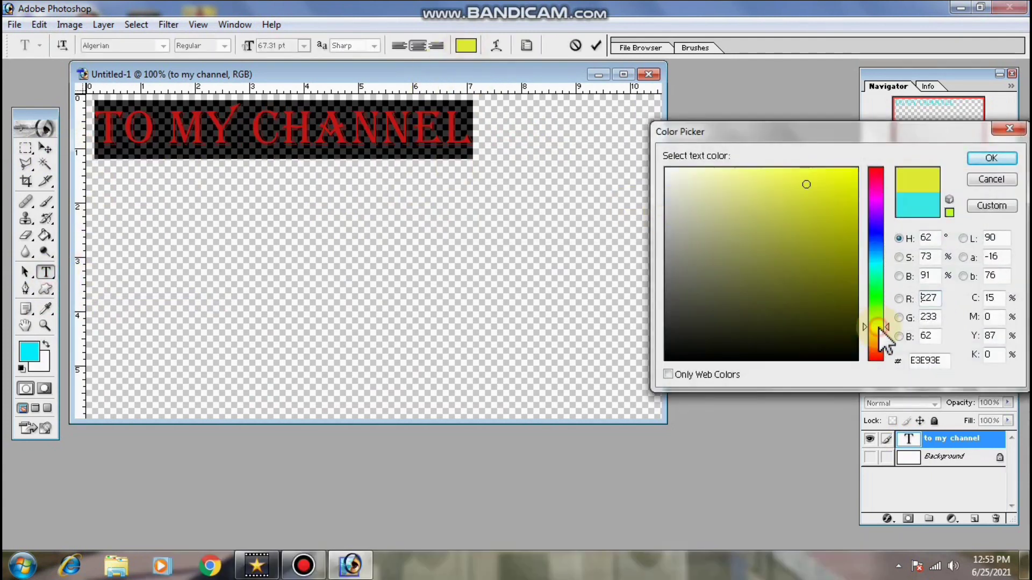
pyautogui.click(855, 172)
pyautogui.click(990, 158)
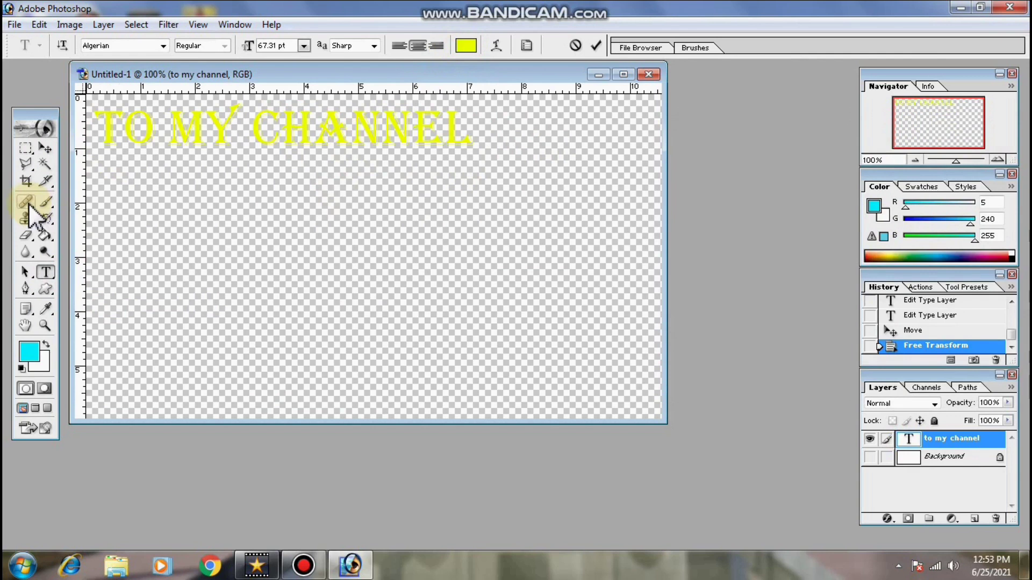
pyautogui.click(25, 181)
pyautogui.moveTo(497, 167); pyautogui.dragTo(86, 95)
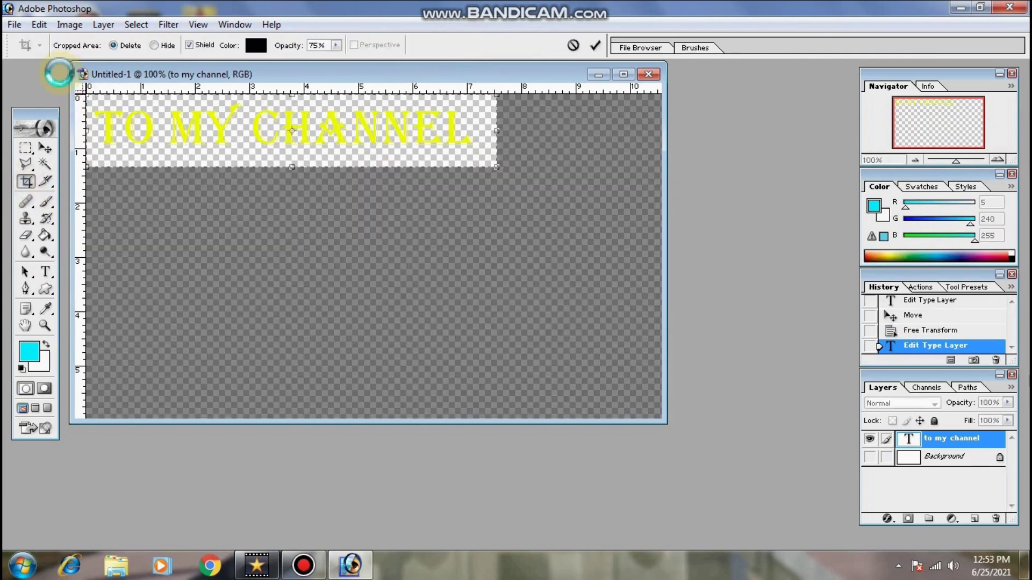
pyautogui.press('Return')
# Save the TO MY CHANNEL strip as PNG 12, then hide its text layer
pyautogui.click(14, 24)
pyautogui.click(73, 164)
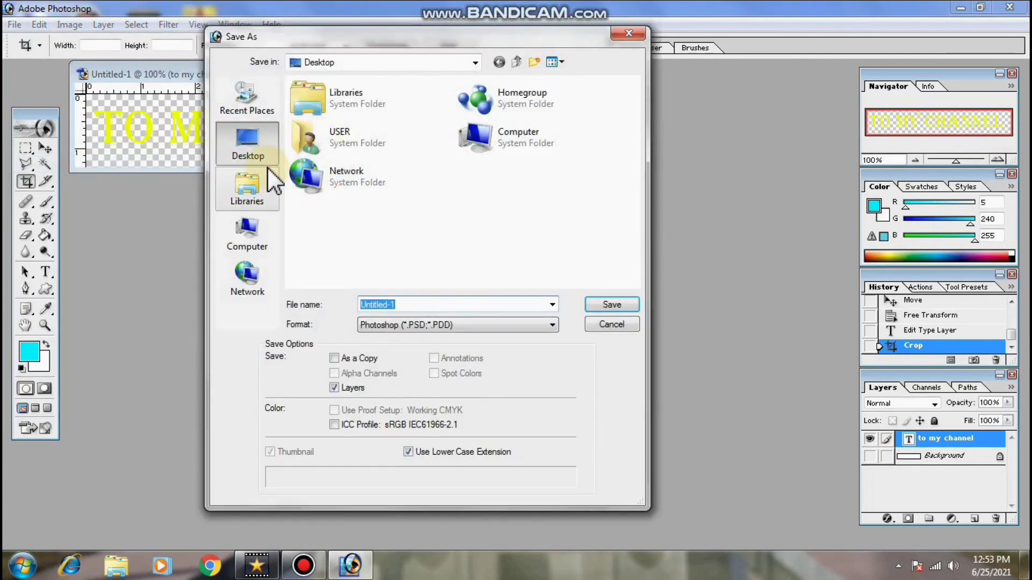
pyautogui.click(426, 325)
pyautogui.click(409, 447)
pyautogui.click(430, 226)
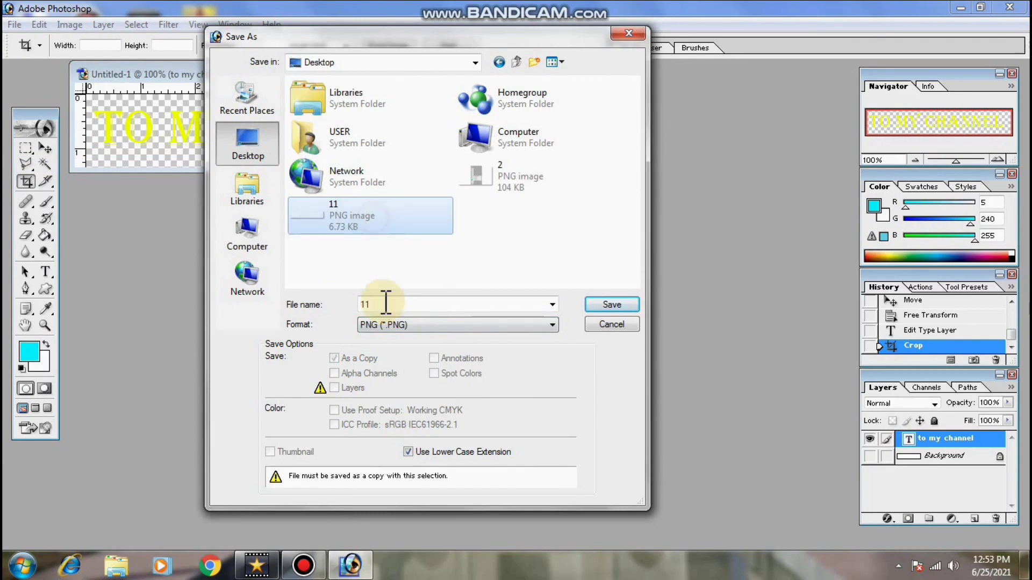
pyautogui.doubleClick(402, 312)
pyautogui.write('12')
pyautogui.press('Return')
pyautogui.click(571, 268)
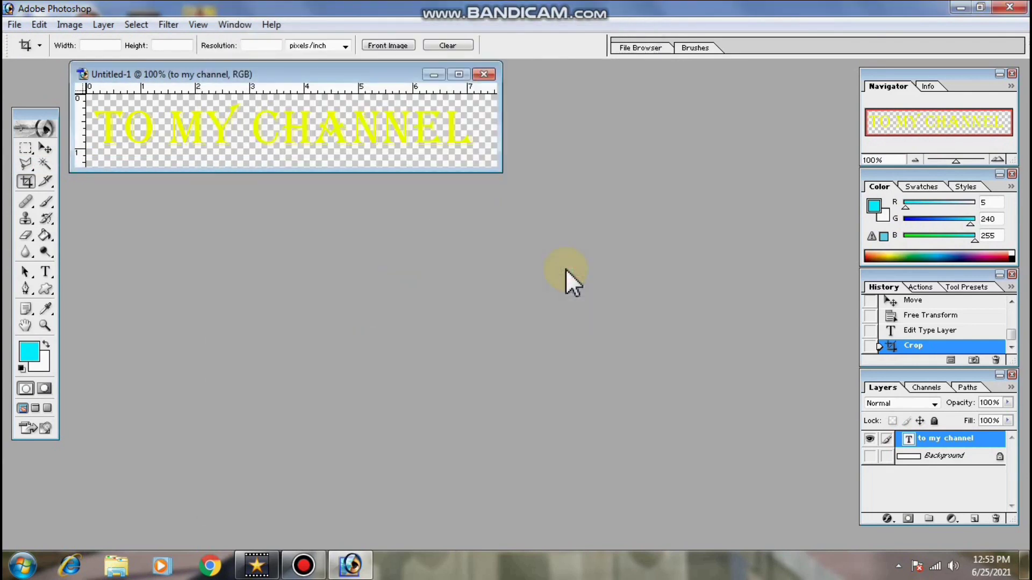
pyautogui.click(871, 439)
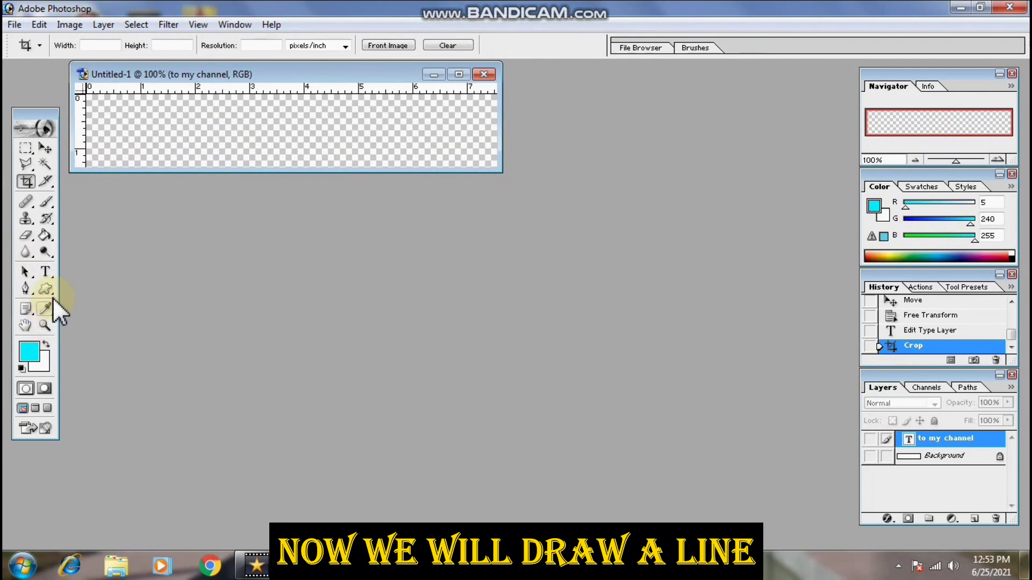
# Draw a thick 25 px cyan horizontal line across the canvas with the Line tool
pyautogui.click(52, 293)
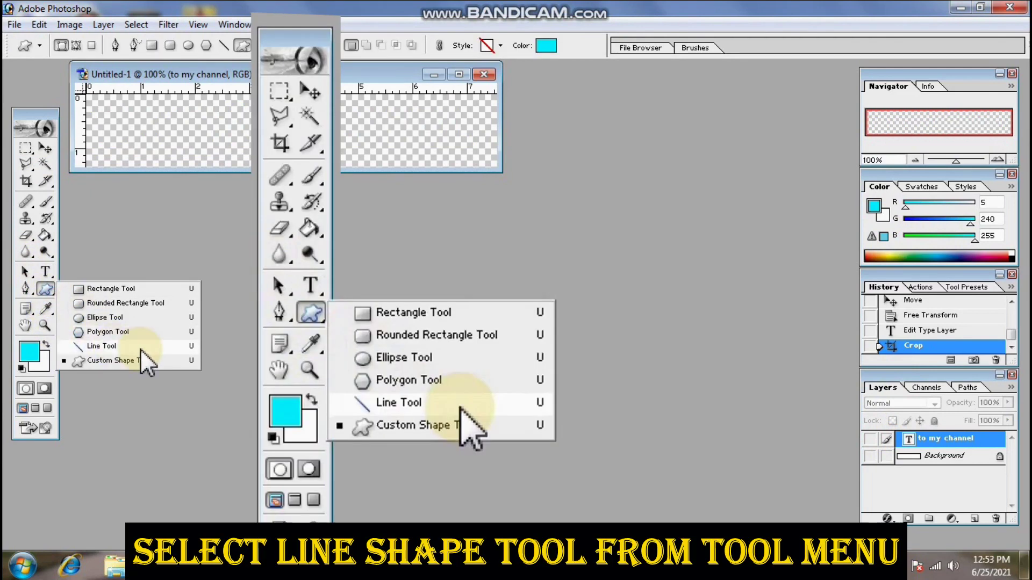
pyautogui.click(141, 347)
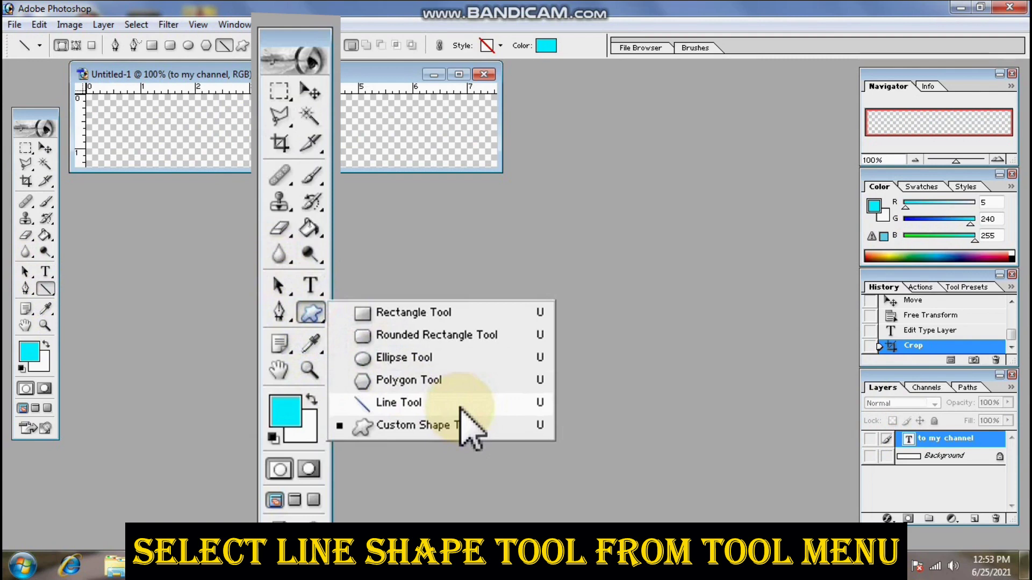
pyautogui.click(305, 46)
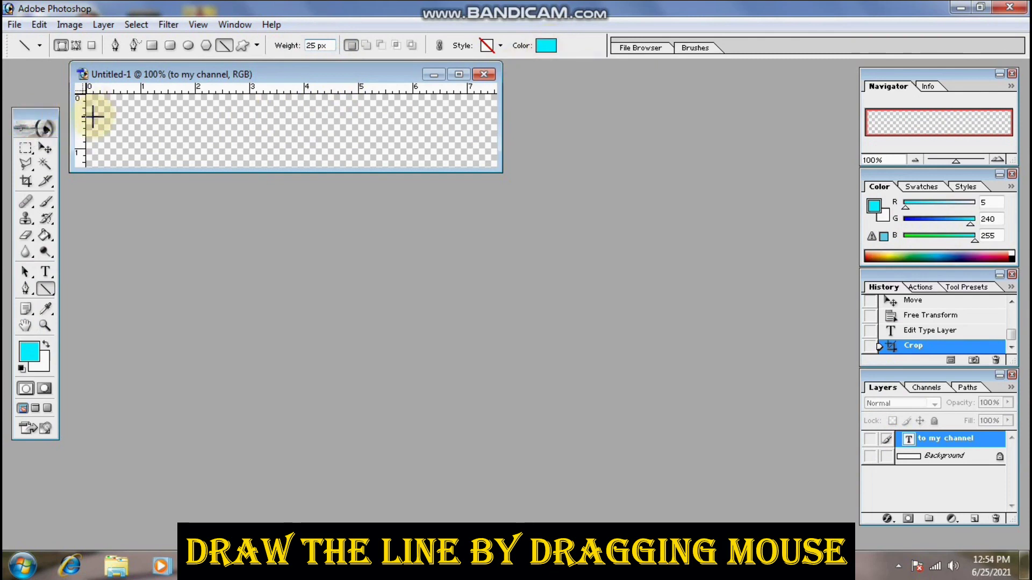
pyautogui.moveTo(89, 121)
pyautogui.mouseDown()
pyautogui.moveTo(503, 143)
pyautogui.moveTo(489, 144)
pyautogui.mouseUp()
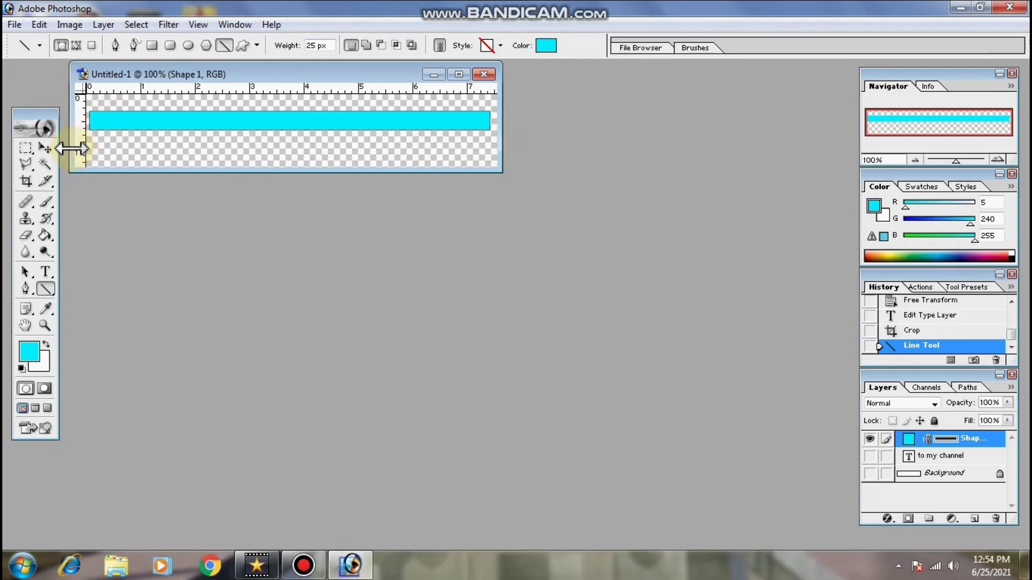
# Crop the canvas tightly around the cyan line
pyautogui.click(27, 182)
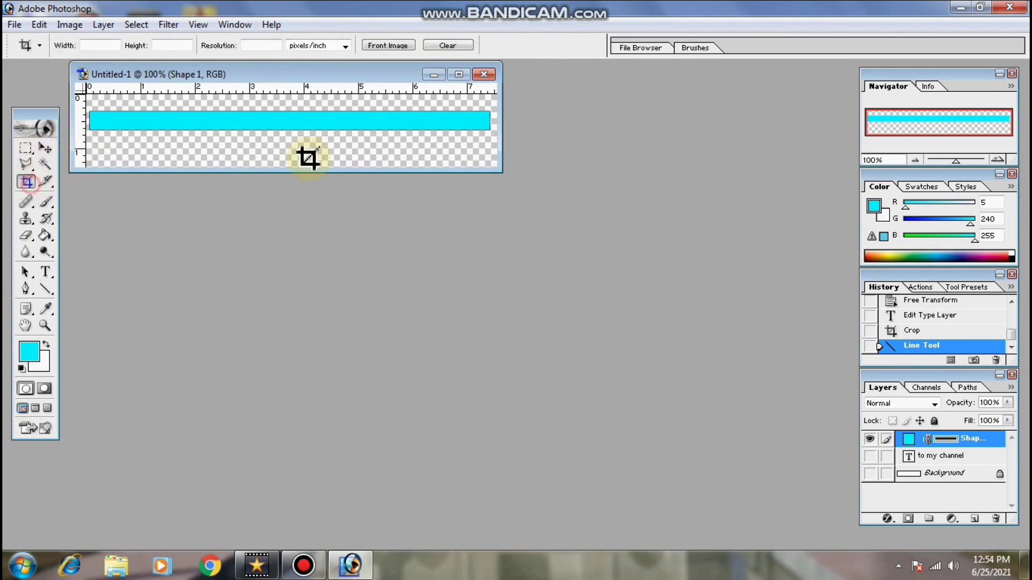
pyautogui.moveTo(494, 137)
pyautogui.mouseDown()
pyautogui.moveTo(87, 117)
pyautogui.moveTo(86, 106)
pyautogui.mouseUp()
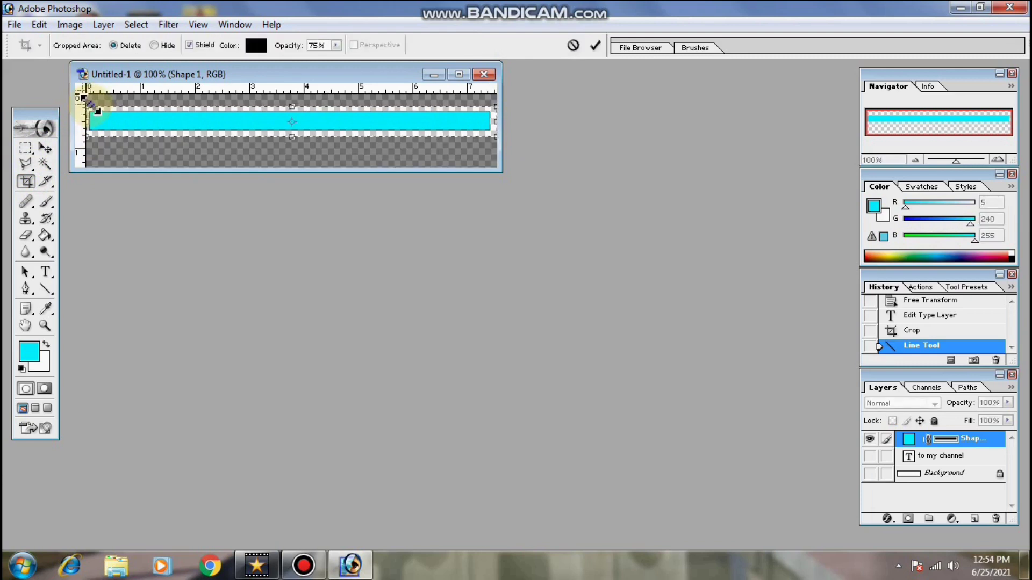
pyautogui.press('Return')
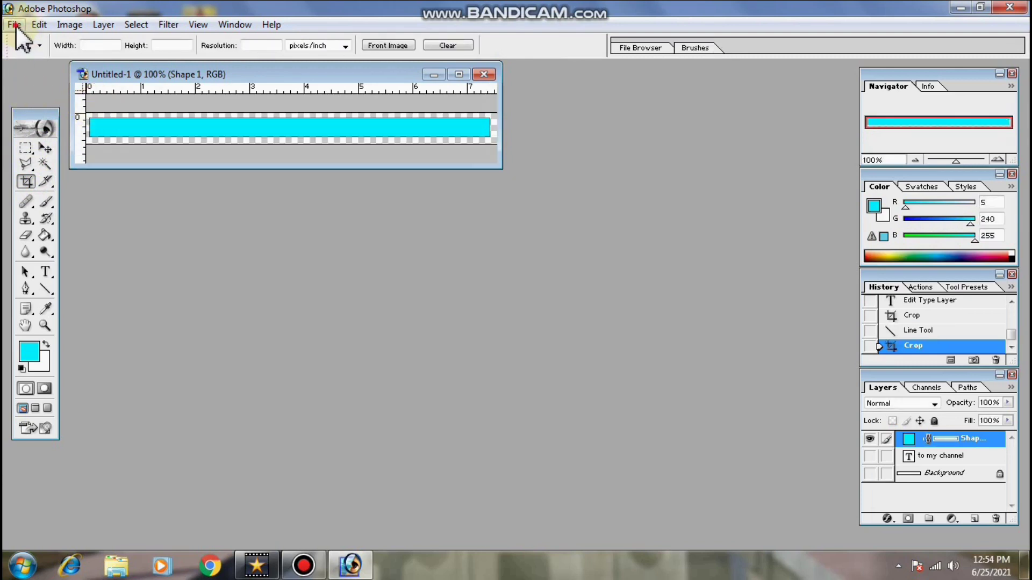
# Save the cyan line as PNG 13 and exit Photoshop without saving the document
pyautogui.click(14, 25)
pyautogui.click(76, 160)
pyautogui.click(483, 326)
pyautogui.click(388, 449)
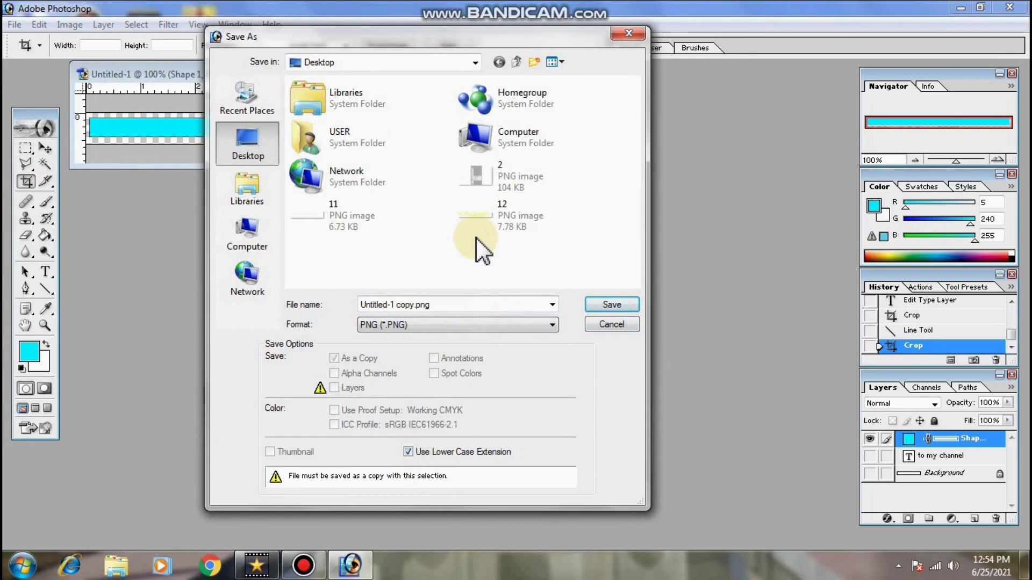
pyautogui.press('Return')
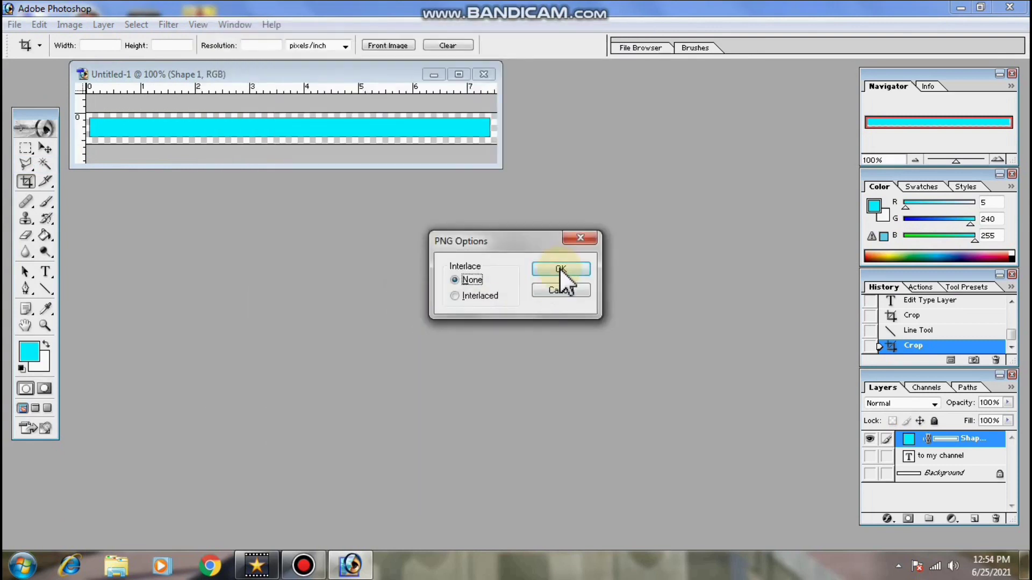
pyautogui.click(559, 273)
pyautogui.click(1009, 7)
pyautogui.click(493, 227)
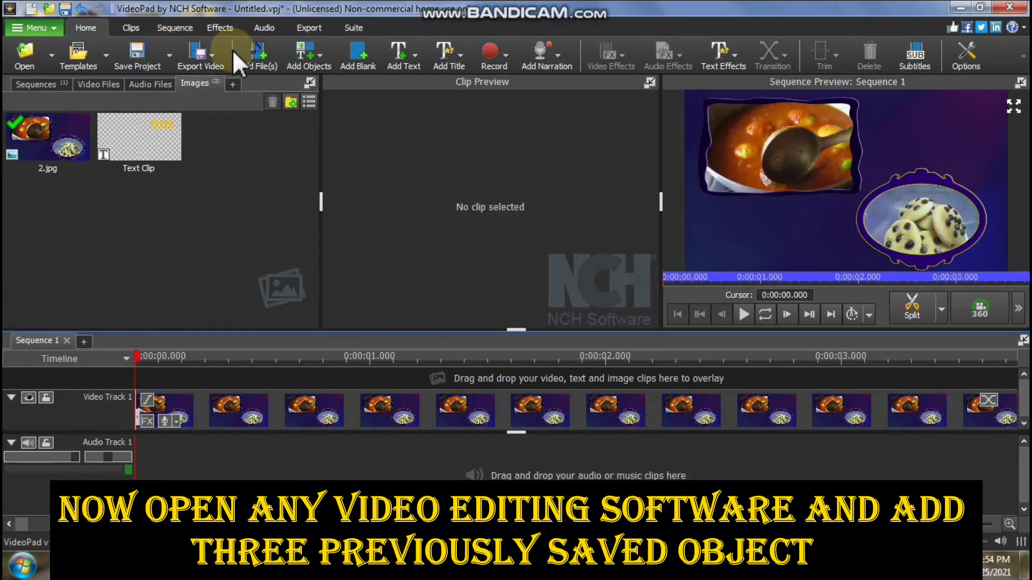
# Import 11.png, 12.png and 13.png from the Desktop into the Images bin
pyautogui.click(249, 70)
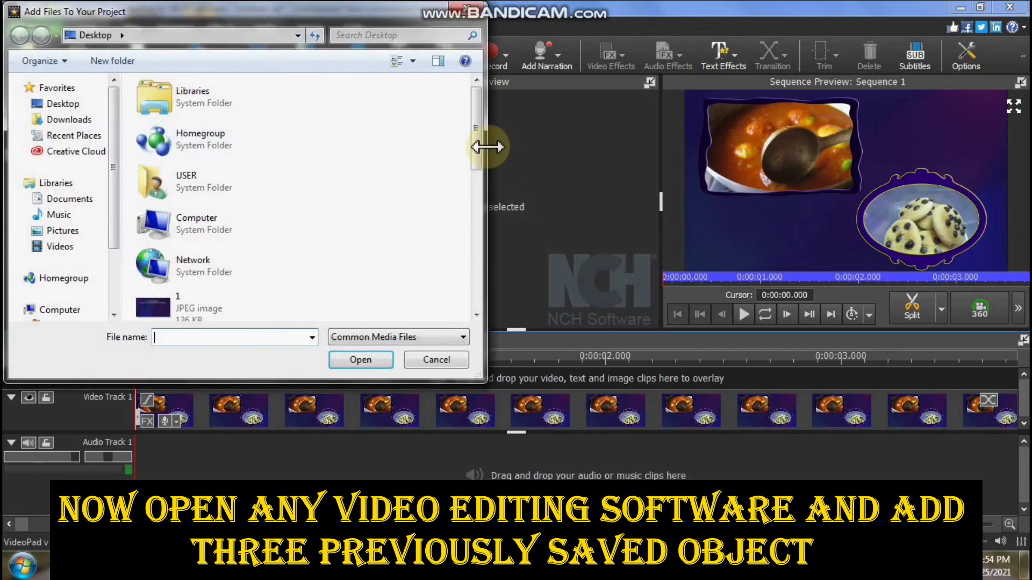
pyautogui.moveTo(478, 144); pyautogui.dragTo(477, 245)
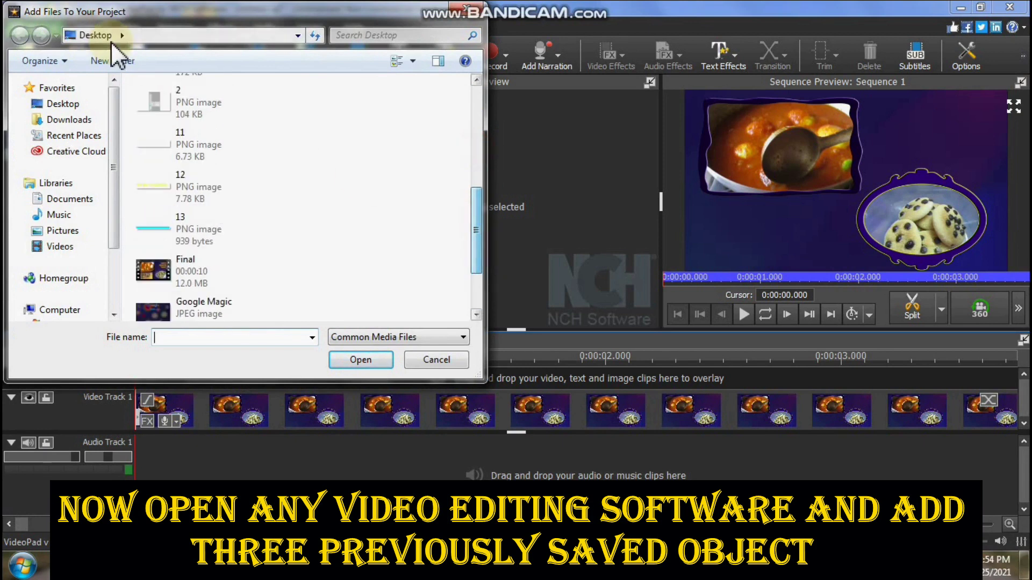
pyautogui.click(191, 156)
pyautogui.keyDown('ctrl'); pyautogui.click(192, 199); pyautogui.keyUp('ctrl')
pyautogui.keyDown('ctrl'); pyautogui.click(199, 237); pyautogui.keyUp('ctrl')
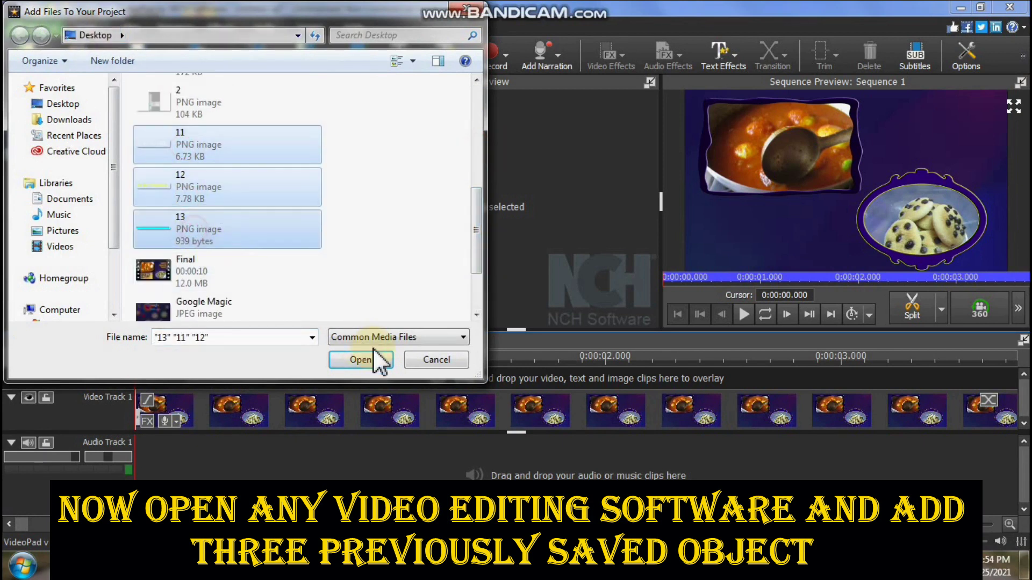
pyautogui.click(357, 370)
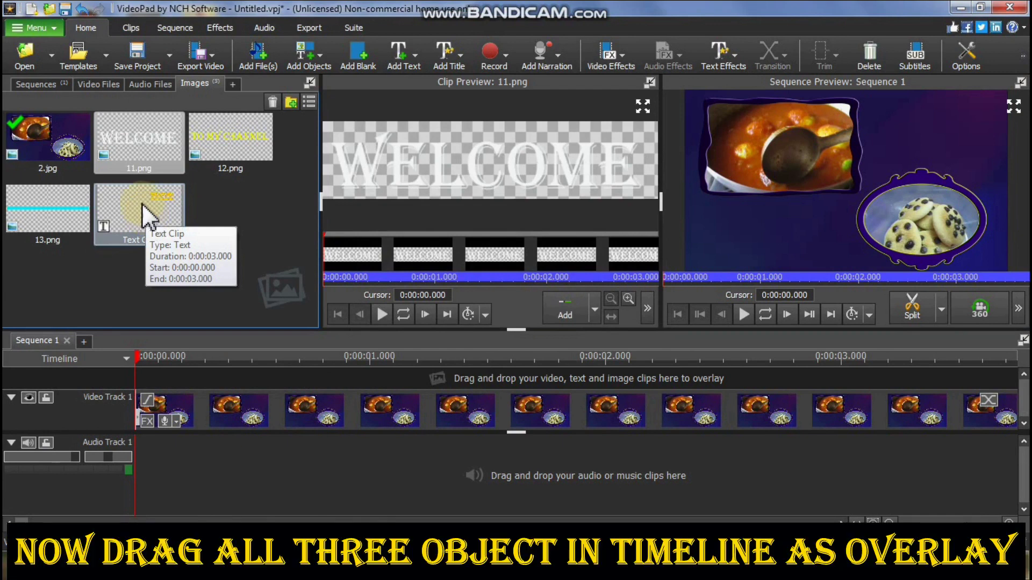
# Drag 11.png, 13.png and 12.png onto the timeline as overlays on Video Tracks 2–4
pyautogui.click(137, 137)
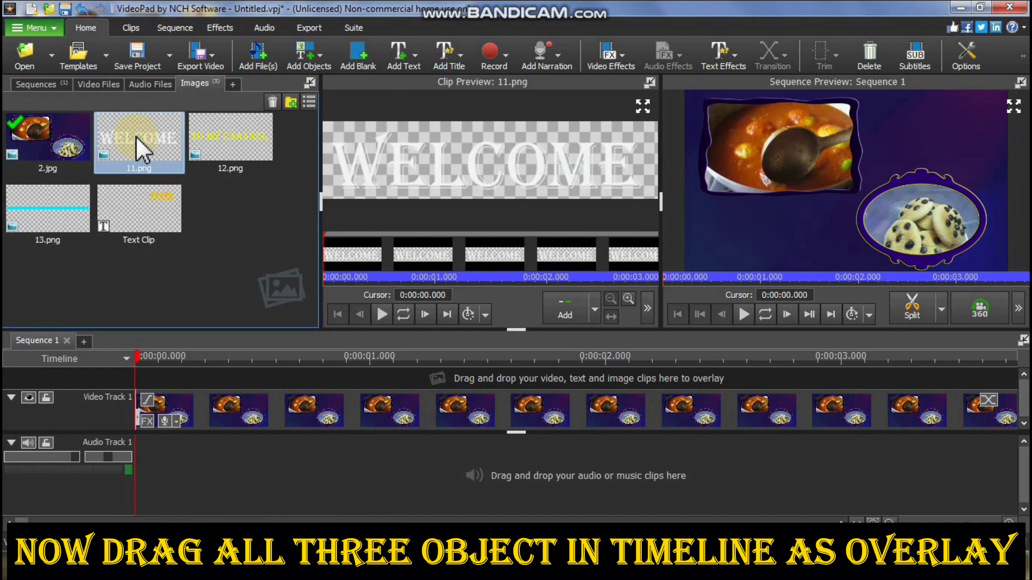
pyautogui.moveTo(136, 137); pyautogui.dragTo(130, 376)
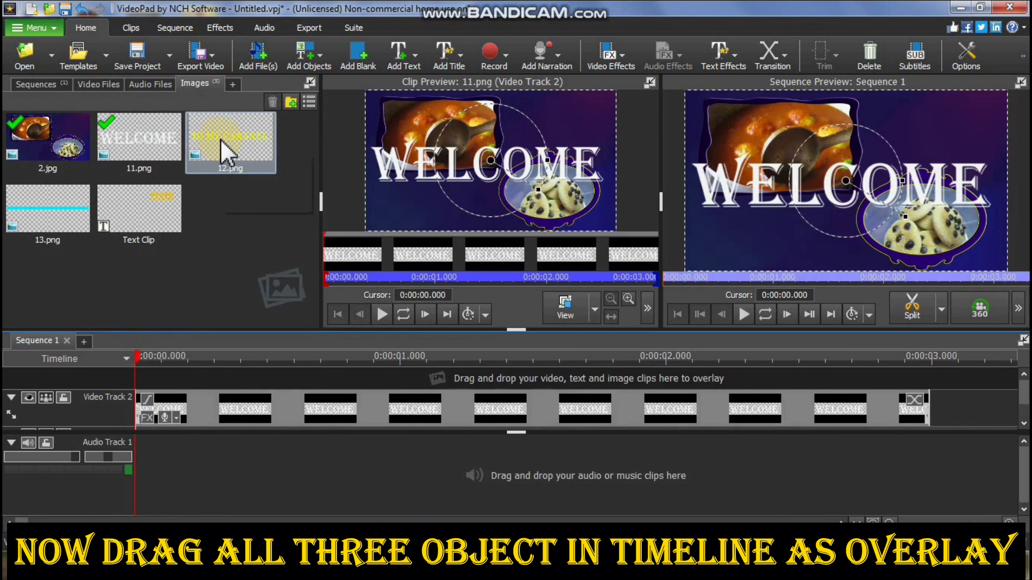
pyautogui.moveTo(56, 210); pyautogui.dragTo(179, 371)
pyautogui.moveTo(231, 148); pyautogui.dragTo(134, 379)
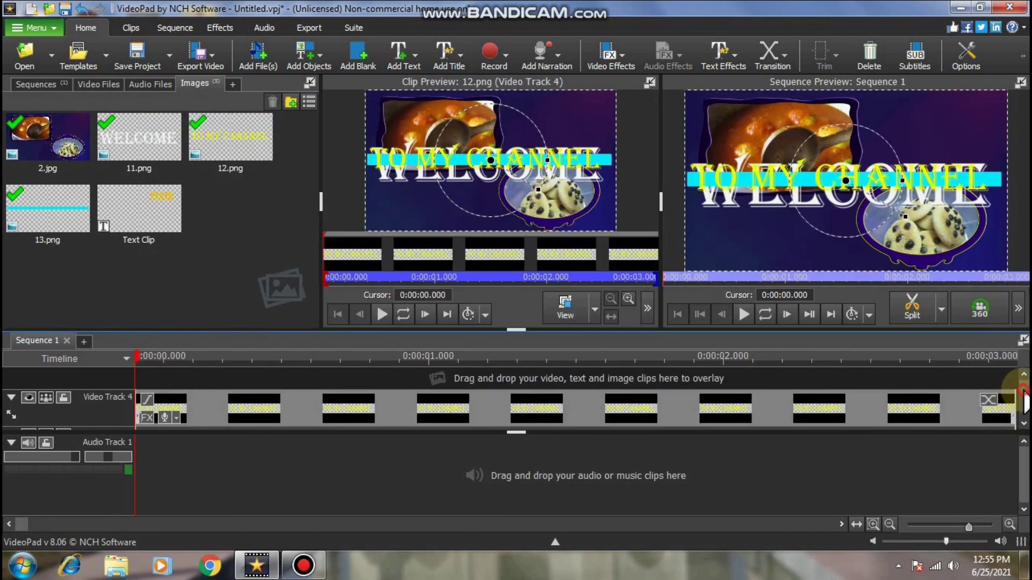
pyautogui.moveTo(1024, 401); pyautogui.dragTo(1024, 424)
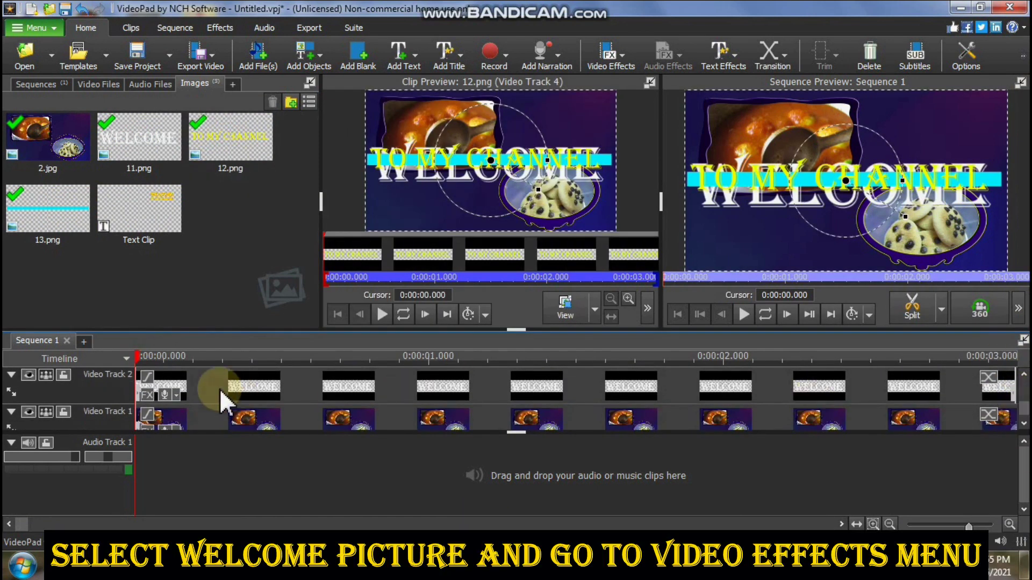
# Give the WELCOME clip a 0.35 Scale effect, positioned at Base X 84, Base Y -94, Offset Y -18
pyautogui.click(148, 396)
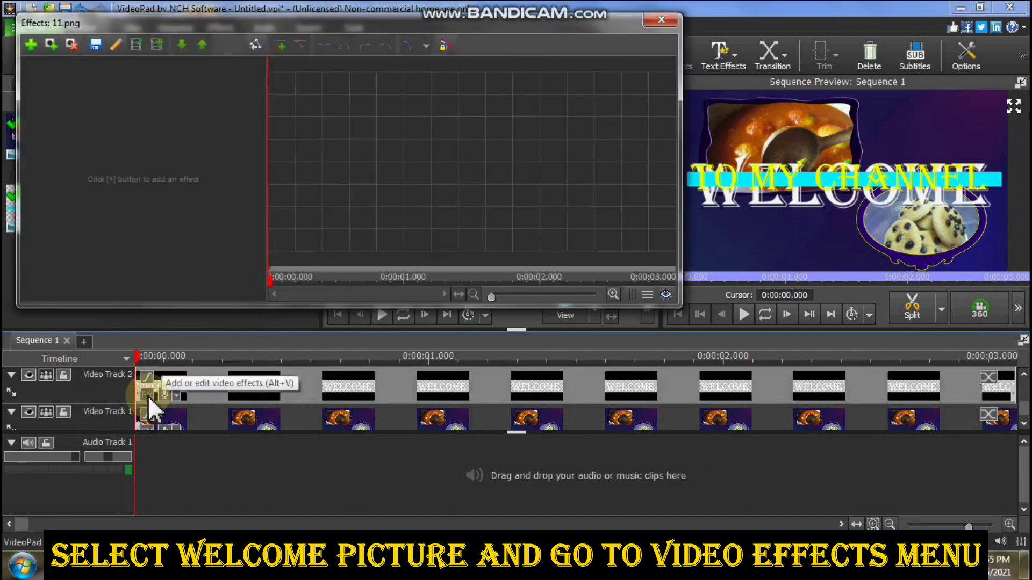
pyautogui.click(31, 44)
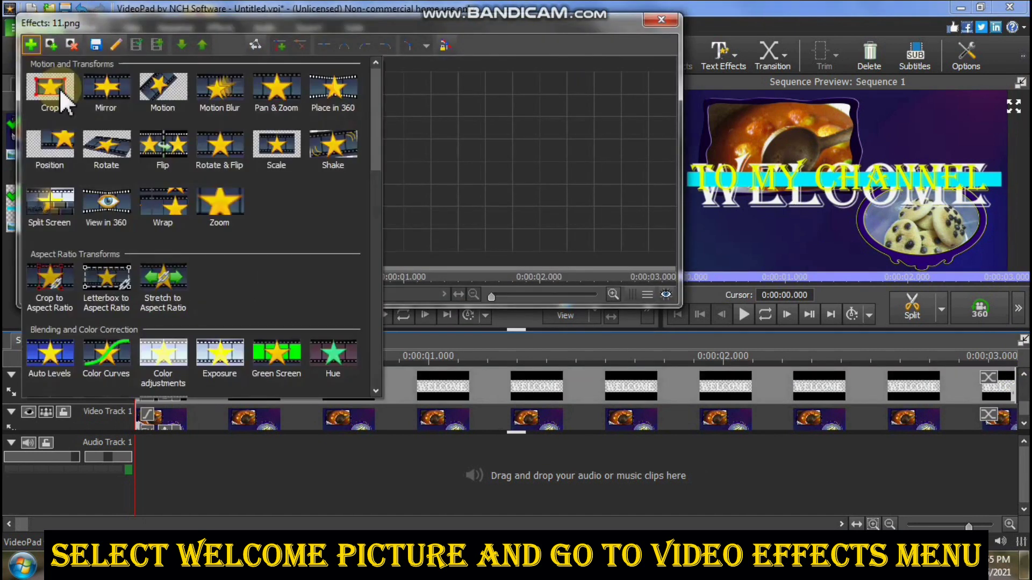
pyautogui.click(288, 151)
pyautogui.click(220, 103)
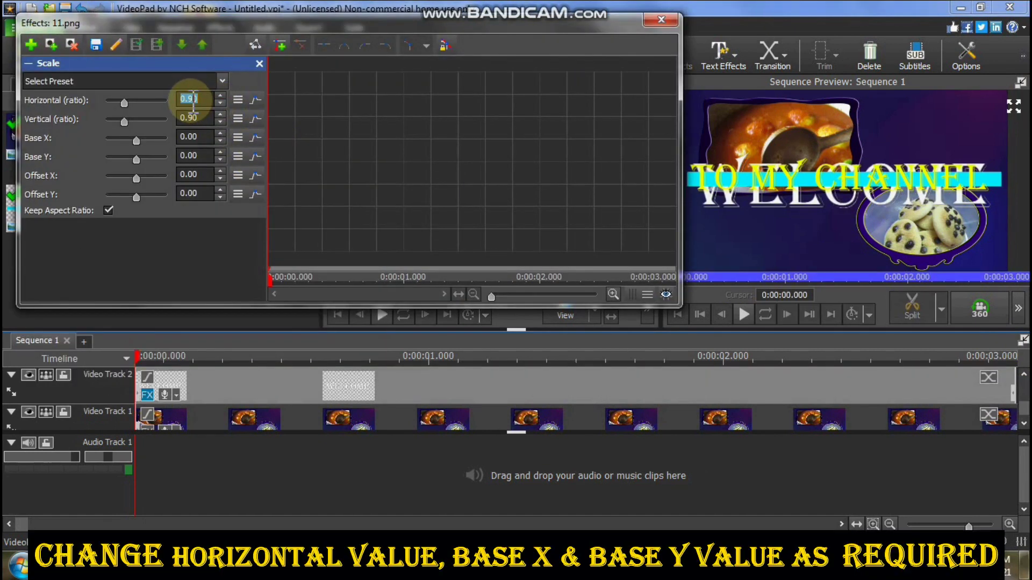
pyautogui.write('0.3')
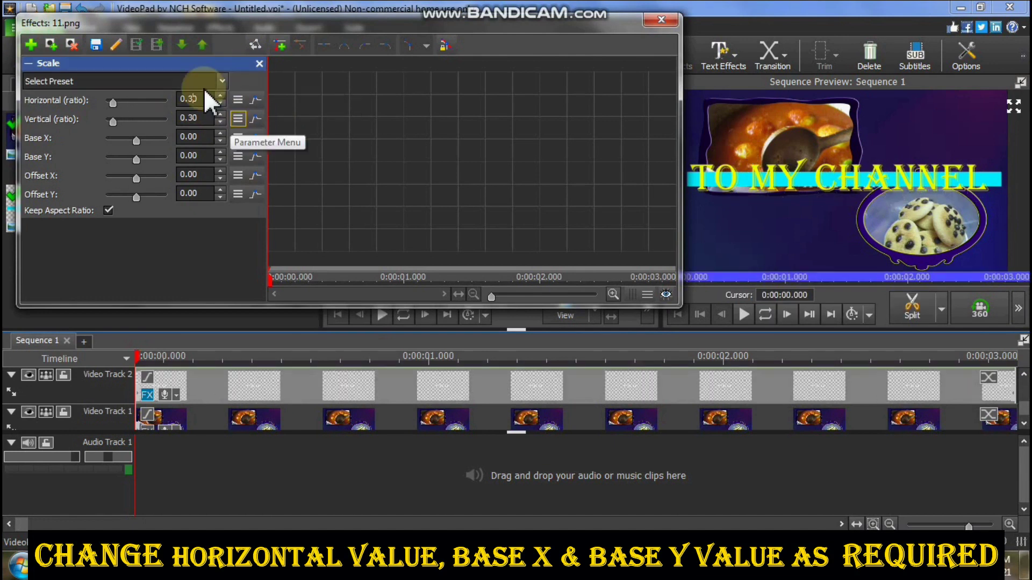
pyautogui.moveTo(136, 141)
pyautogui.mouseDown()
pyautogui.moveTo(159, 140)
pyautogui.moveTo(108, 165)
pyautogui.mouseUp()
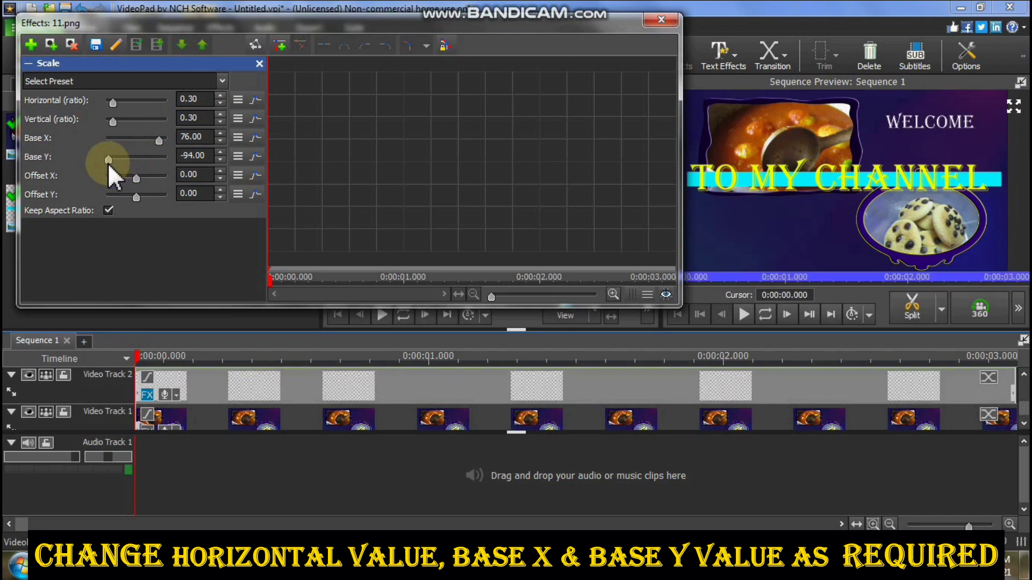
pyautogui.doubleClick(190, 99)
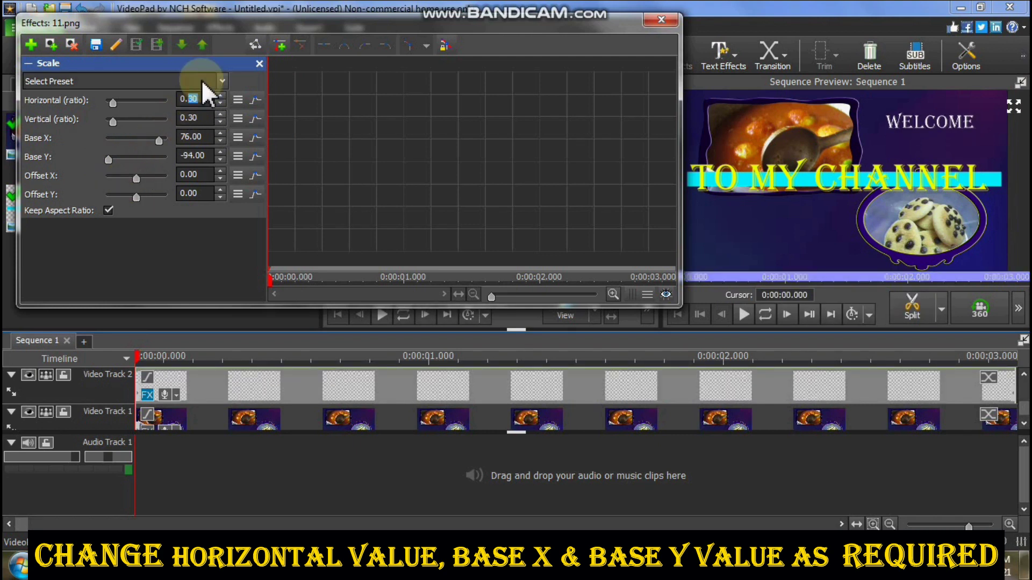
pyautogui.write('0.35')
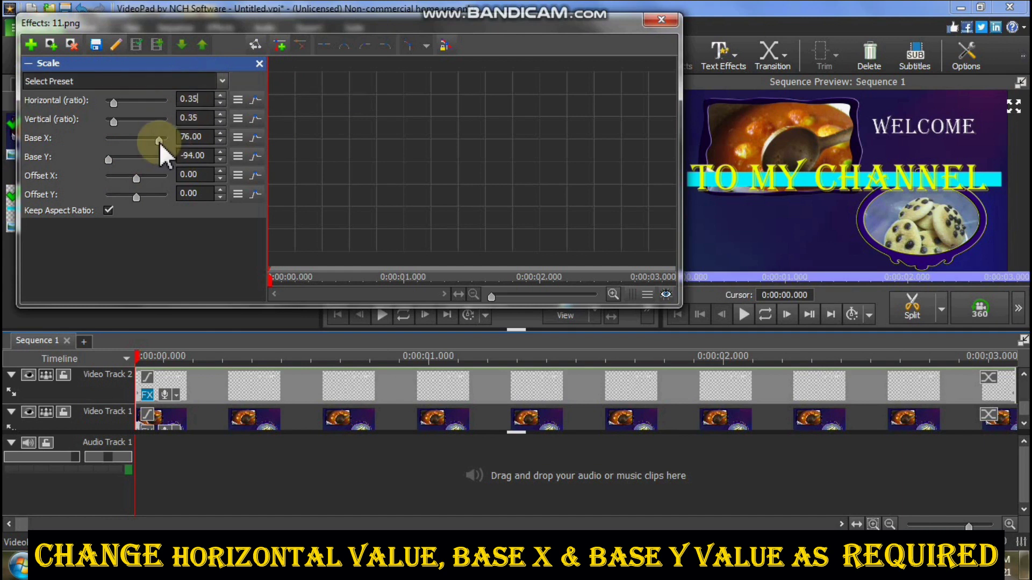
pyautogui.moveTo(159, 141); pyautogui.dragTo(161, 141)
pyautogui.click(107, 164)
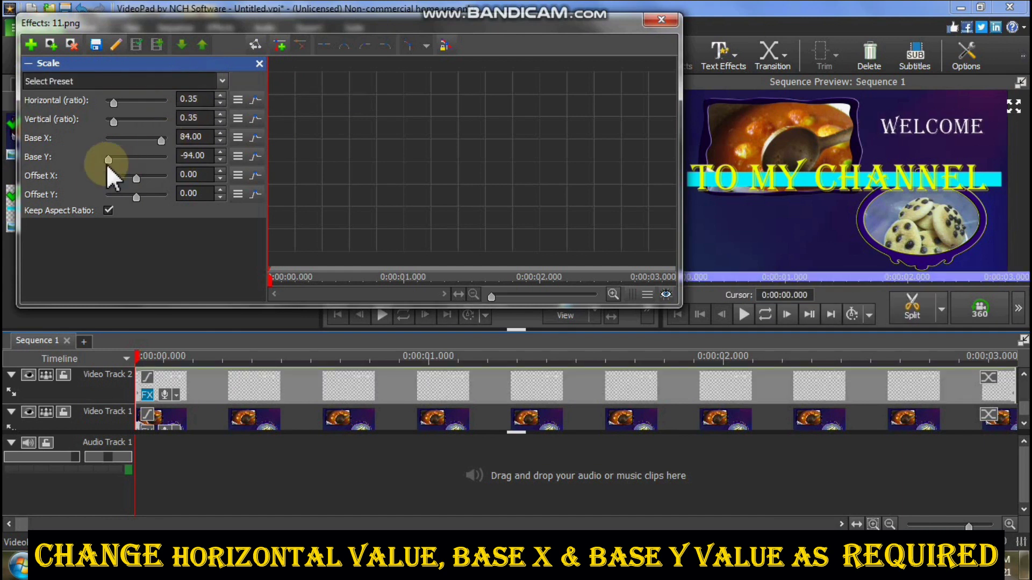
pyautogui.moveTo(136, 197); pyautogui.dragTo(130, 199)
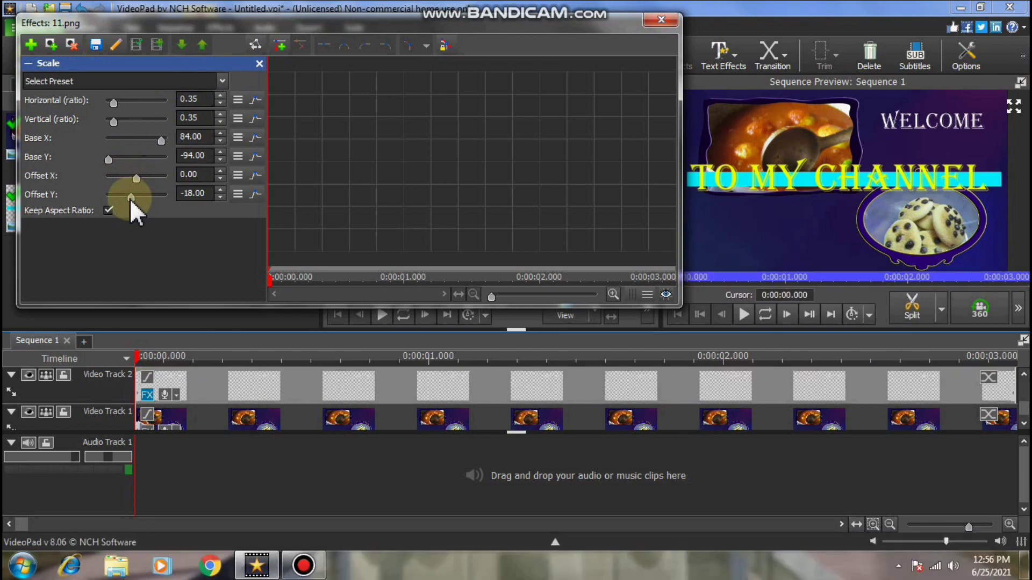
pyautogui.click(662, 20)
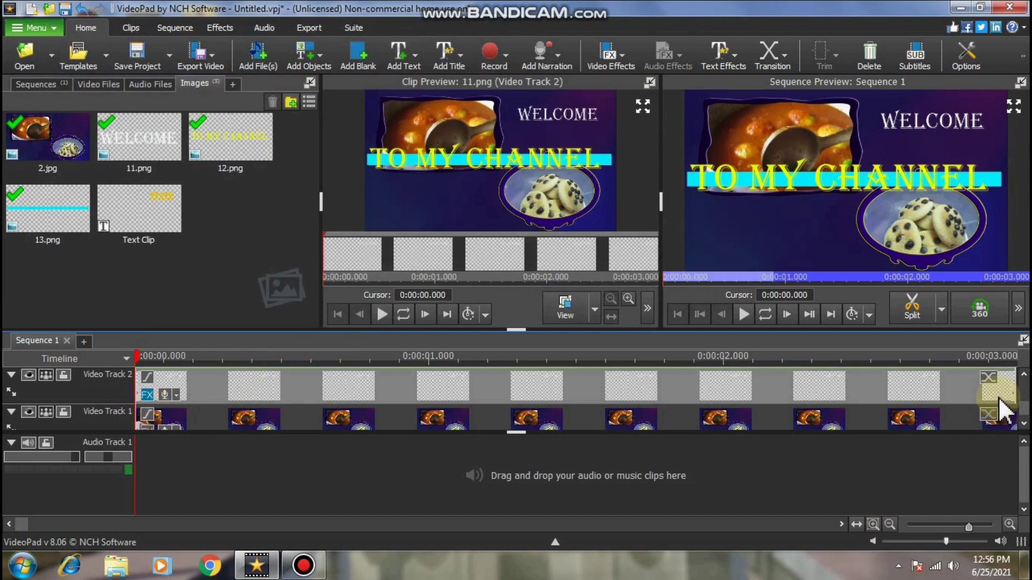
# Add a Scale effect with ratio 0.35 to the cyan line clip
pyautogui.scroll(2, 515, 403)
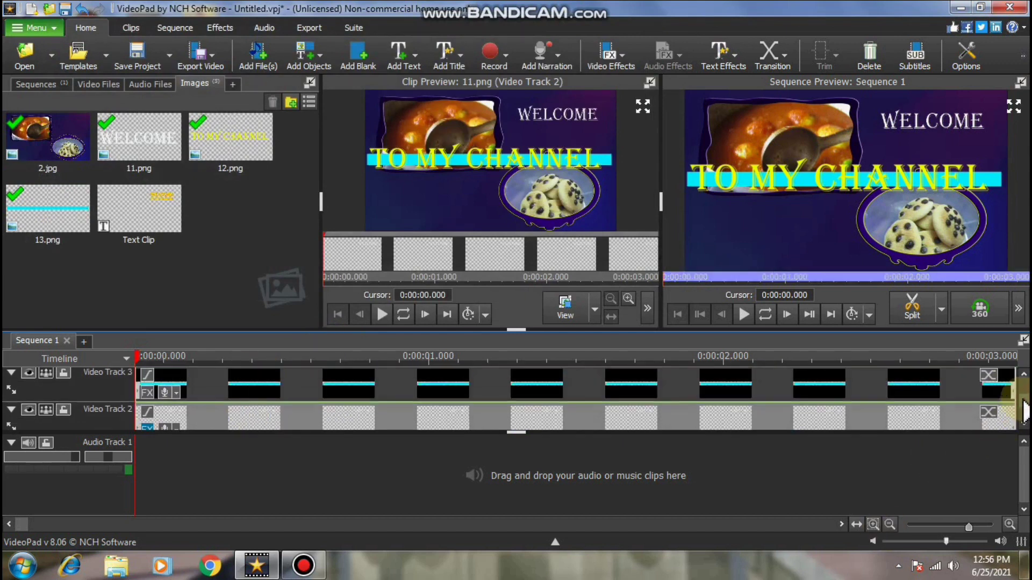
pyautogui.click(147, 416)
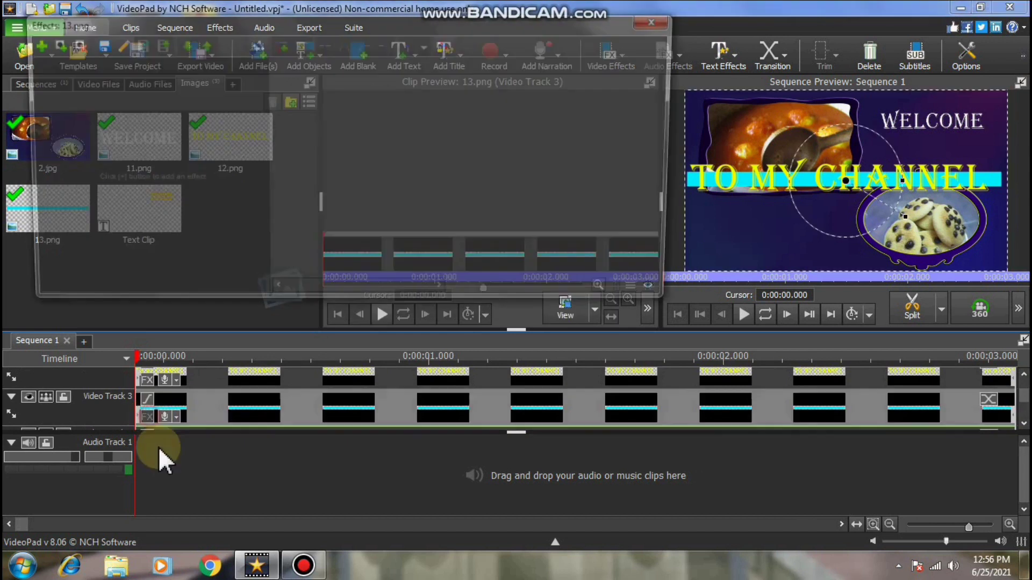
pyautogui.click(31, 45)
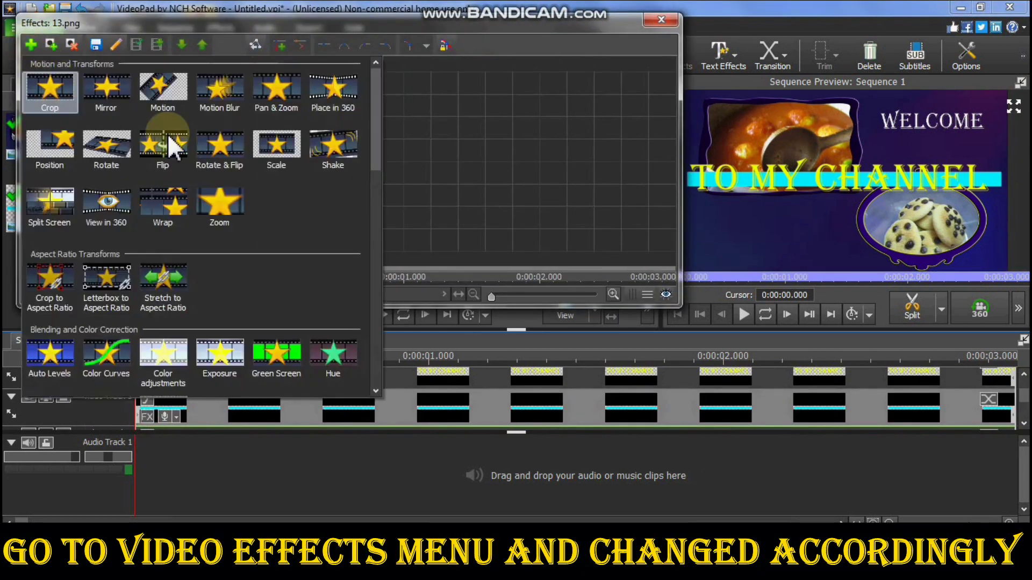
pyautogui.click(282, 146)
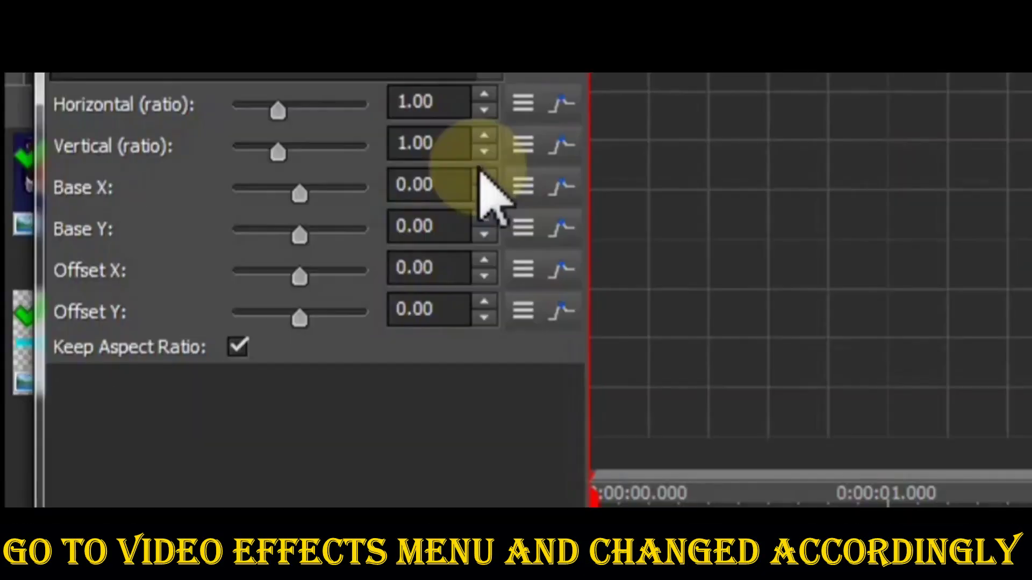
pyautogui.click(220, 102)
pyautogui.moveTo(418, 100); pyautogui.dragTo(425, 100)
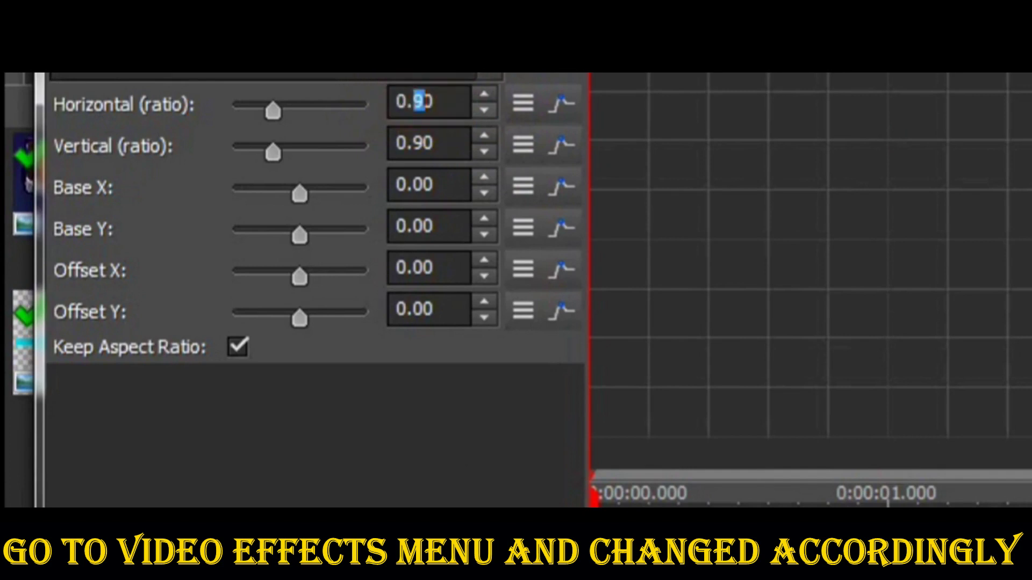
pyautogui.write('0.35')
pyautogui.click(511, 80)
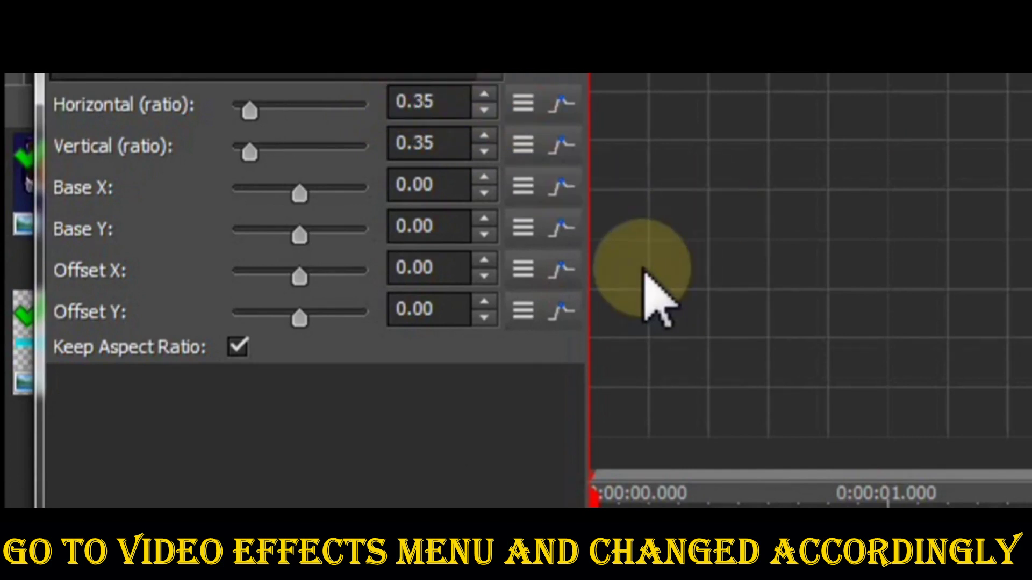
# Position the cyan line at Base X 84, Base Y -80, just under WELCOME
pyautogui.click(298, 198)
pyautogui.moveTo(297, 197)
pyautogui.mouseDown()
pyautogui.moveTo(346, 214)
pyautogui.moveTo(248, 239)
pyautogui.mouseUp()
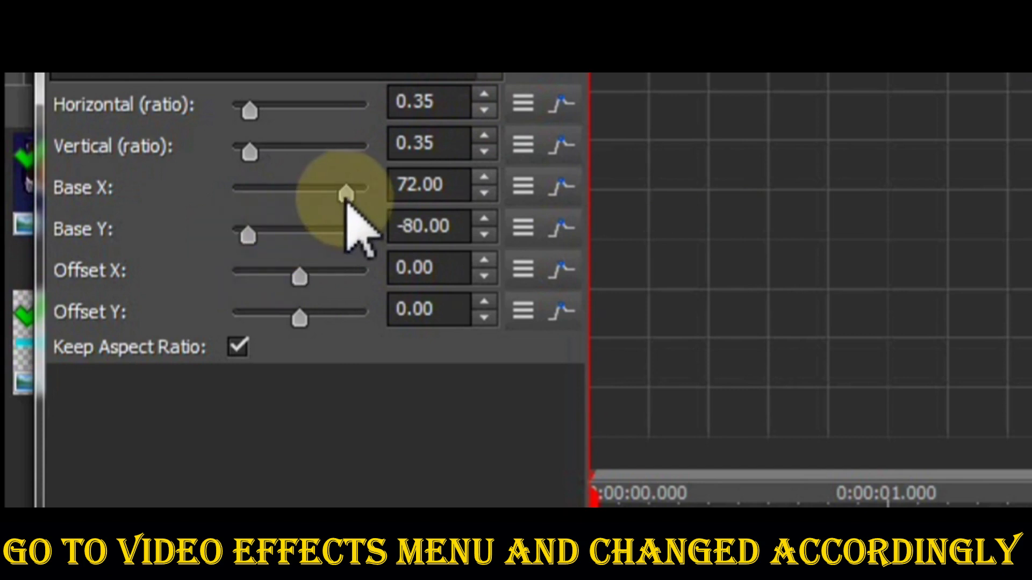
pyautogui.click(346, 193)
pyautogui.moveTo(348, 194); pyautogui.dragTo(353, 197)
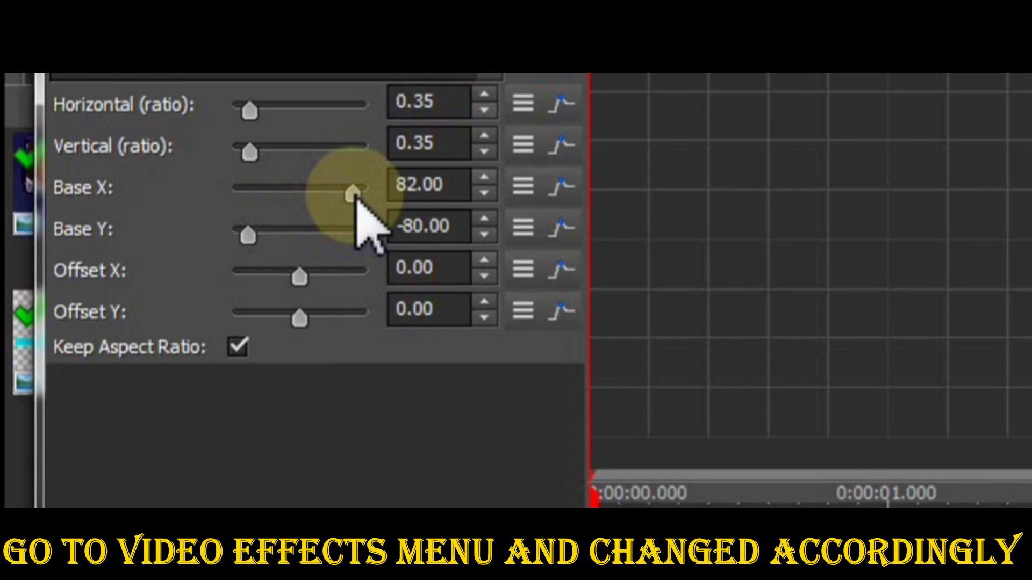
pyautogui.moveTo(355, 196); pyautogui.dragTo(356, 197)
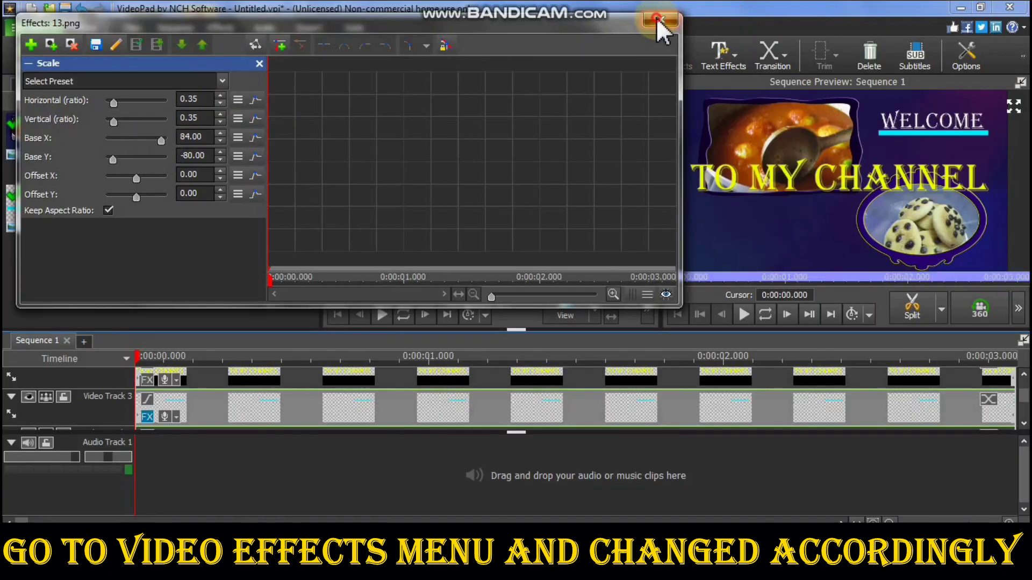
pyautogui.click(656, 20)
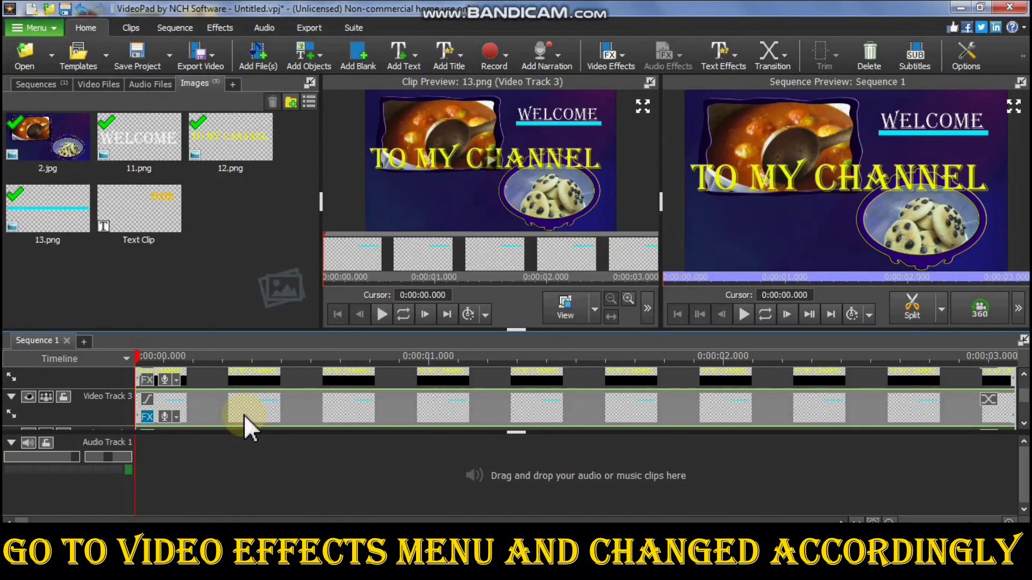
# Scale the TO MY CHANNEL clip (12.png) to 0.35 and drag it just beneath WELCOME's cyan line
pyautogui.scroll(2, 1002, 387)
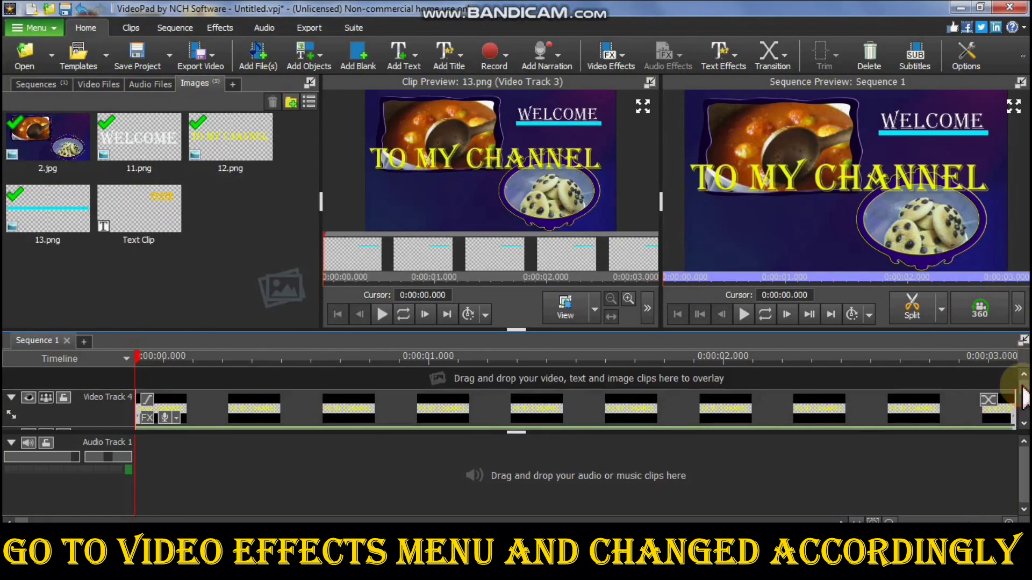
pyautogui.click(146, 418)
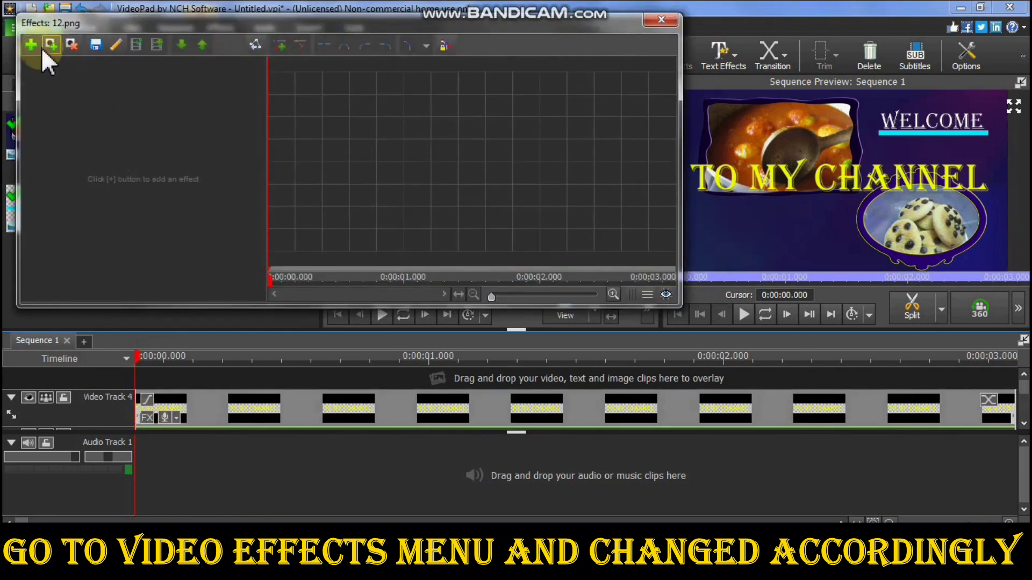
pyautogui.click(31, 44)
pyautogui.click(266, 143)
pyautogui.doubleClick(191, 99)
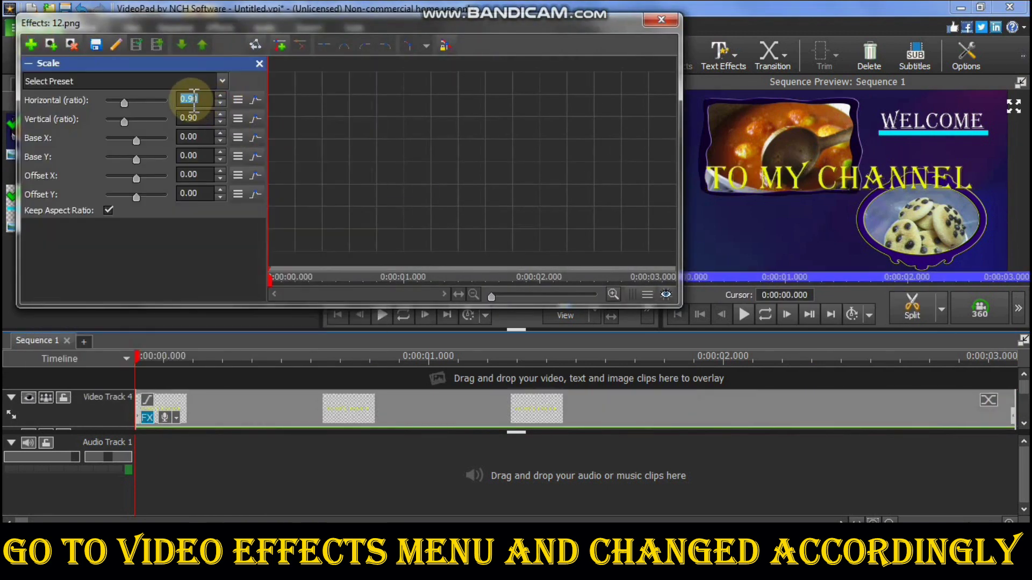
pyautogui.write('0.35')
pyautogui.press('Return')
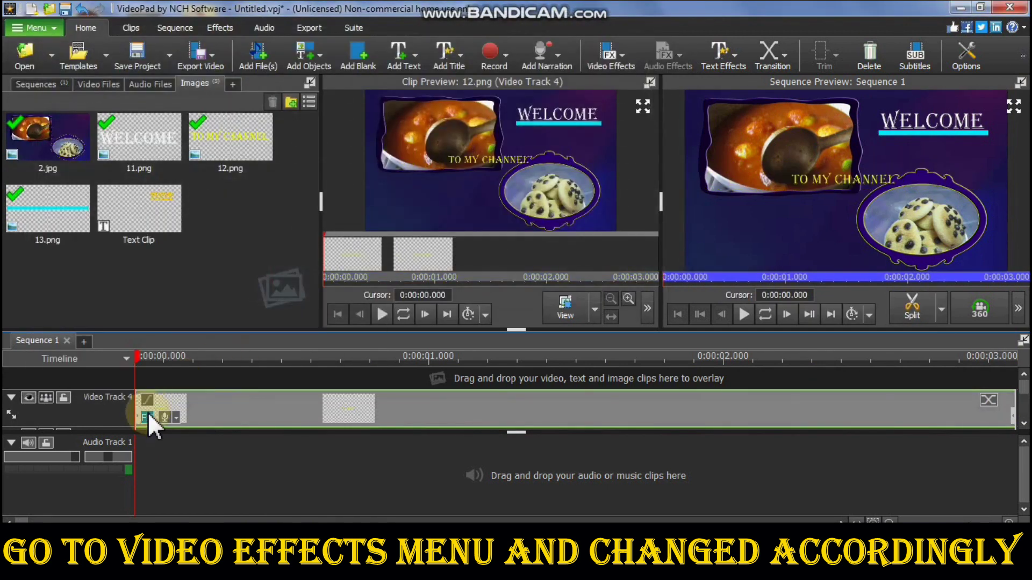
pyautogui.moveTo(135, 138)
pyautogui.mouseDown()
pyautogui.moveTo(161, 140)
pyautogui.moveTo(119, 161)
pyautogui.mouseUp()
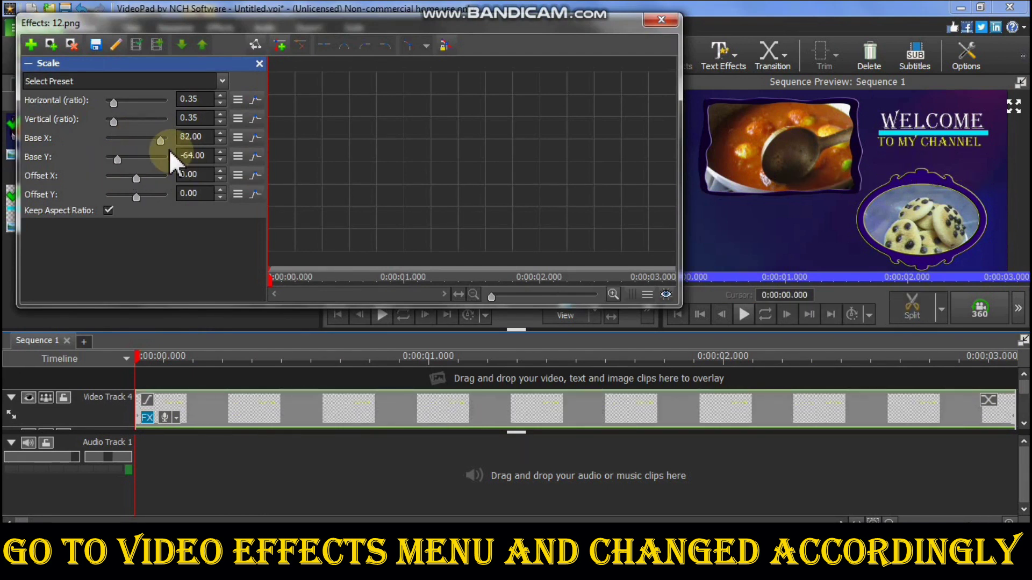
pyautogui.moveTo(160, 141); pyautogui.dragTo(157, 143)
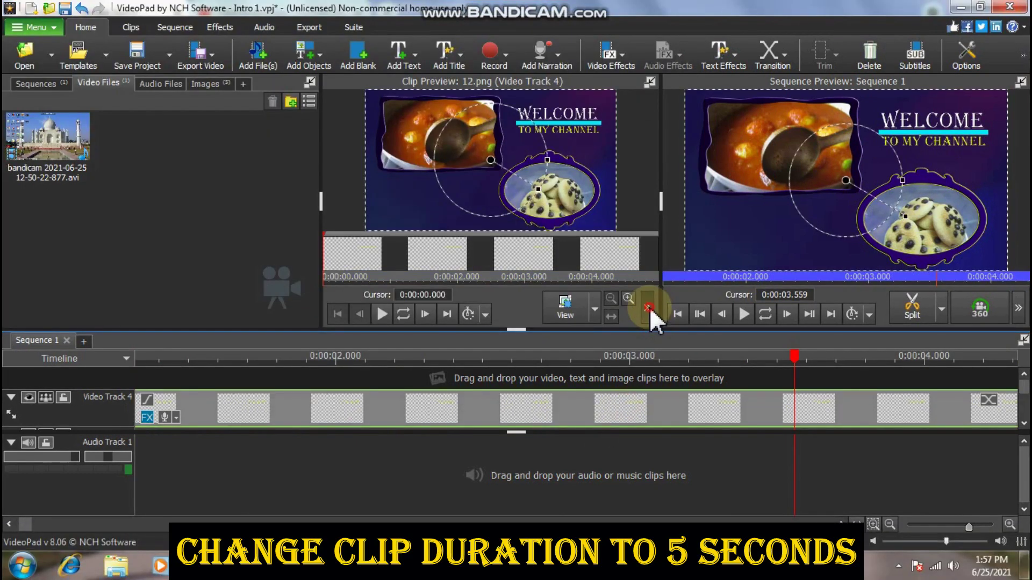
# Shorten the TO MY CHANNEL clip to 5 seconds and bring up the 11.png clip's effects
pyautogui.click(647, 306)
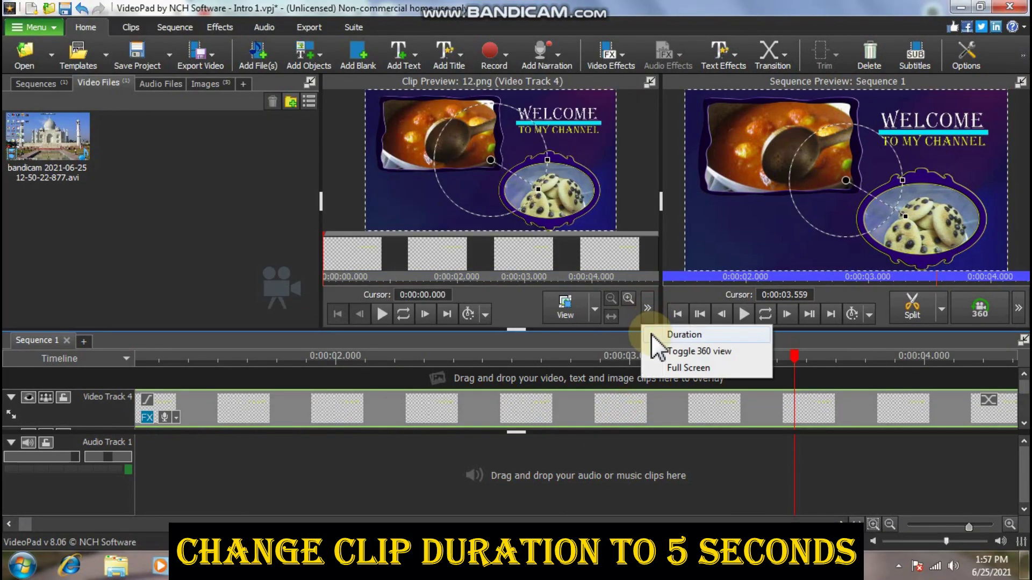
pyautogui.click(669, 330)
pyautogui.click(451, 264)
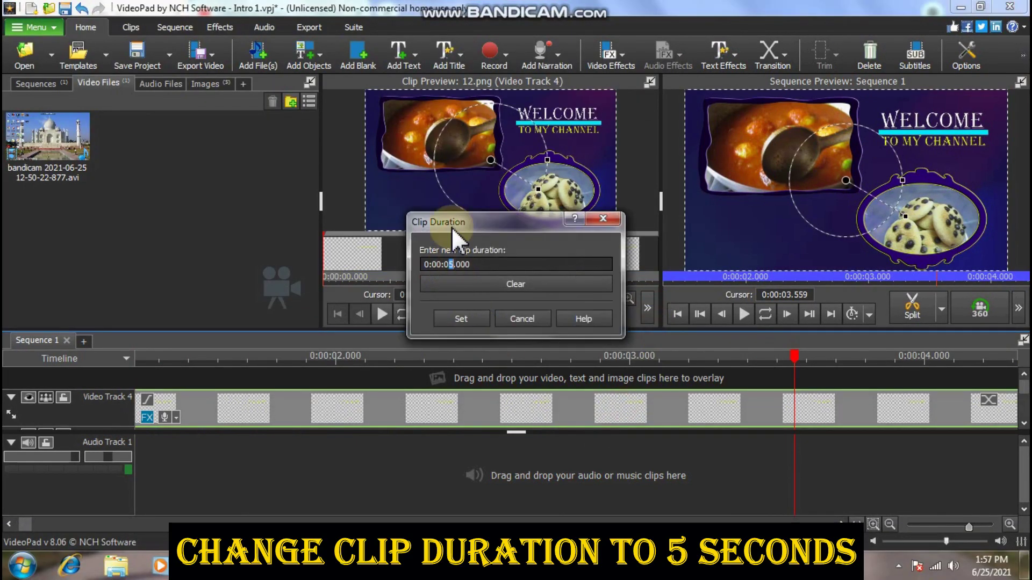
pyautogui.press('Return')
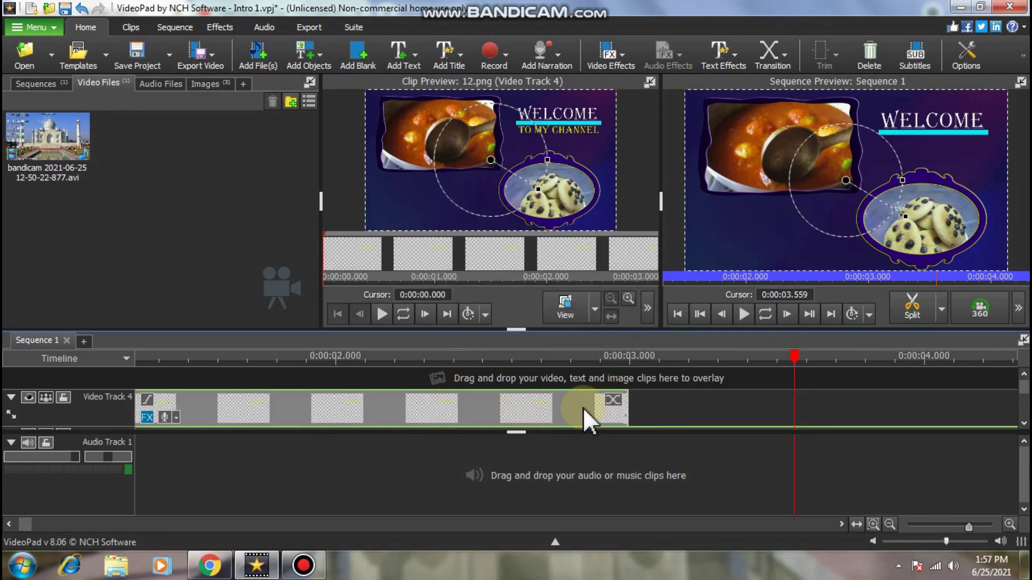
pyautogui.click(149, 383)
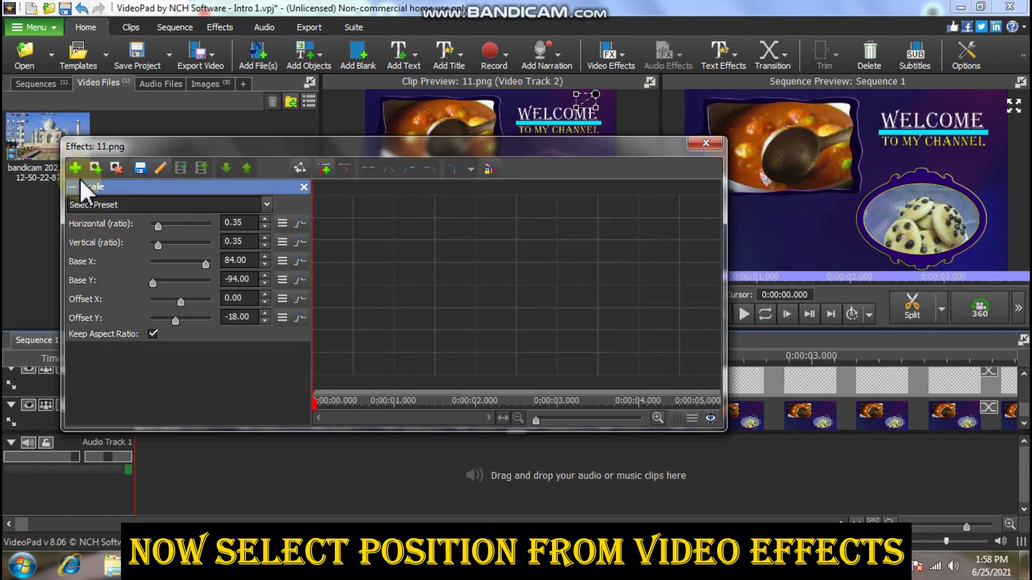
# Add a Position effect to 11.png, keyframing vertical position from -25 at start to rest by 2 s
pyautogui.click(76, 168)
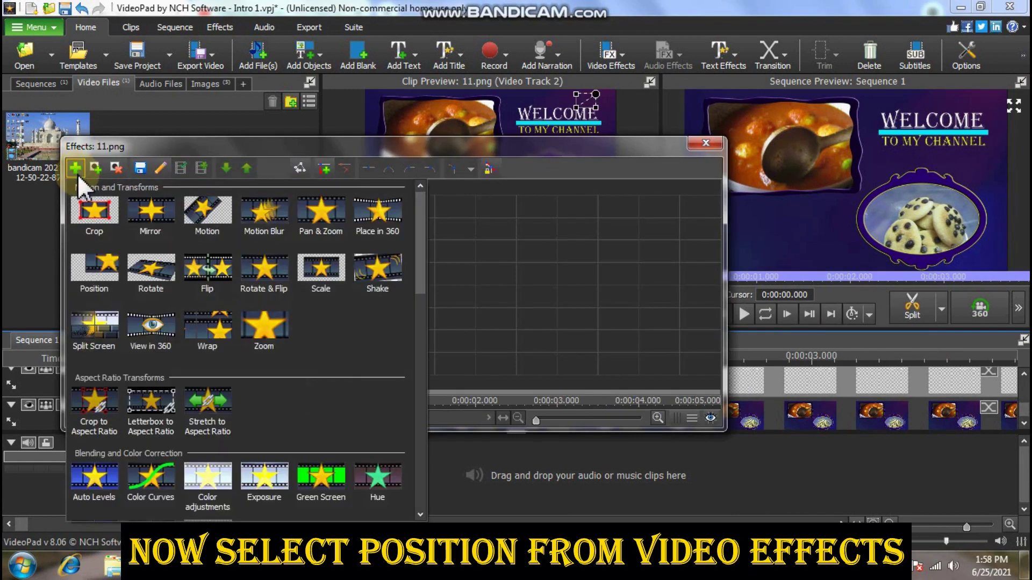
pyautogui.click(96, 267)
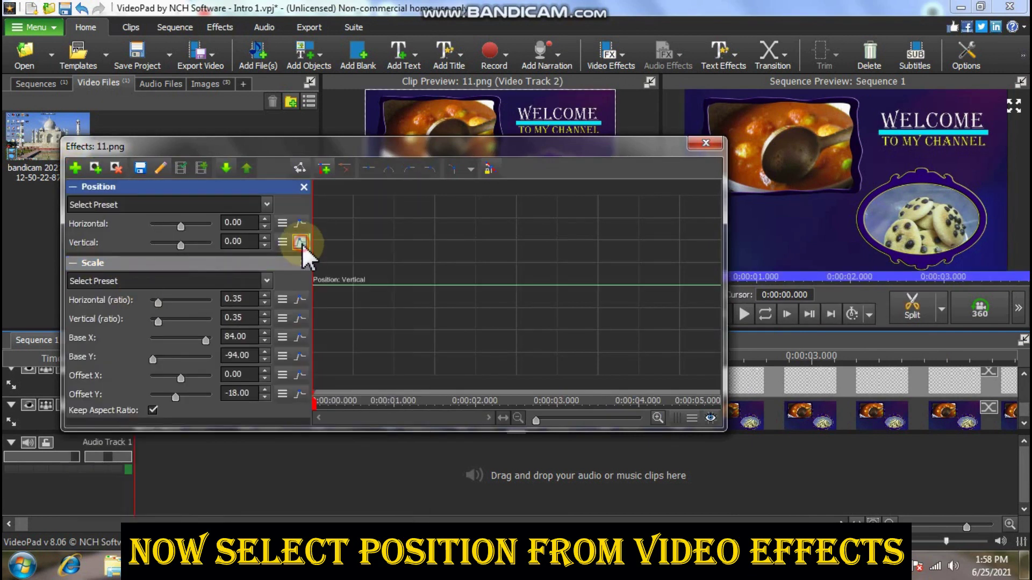
pyautogui.click(314, 285)
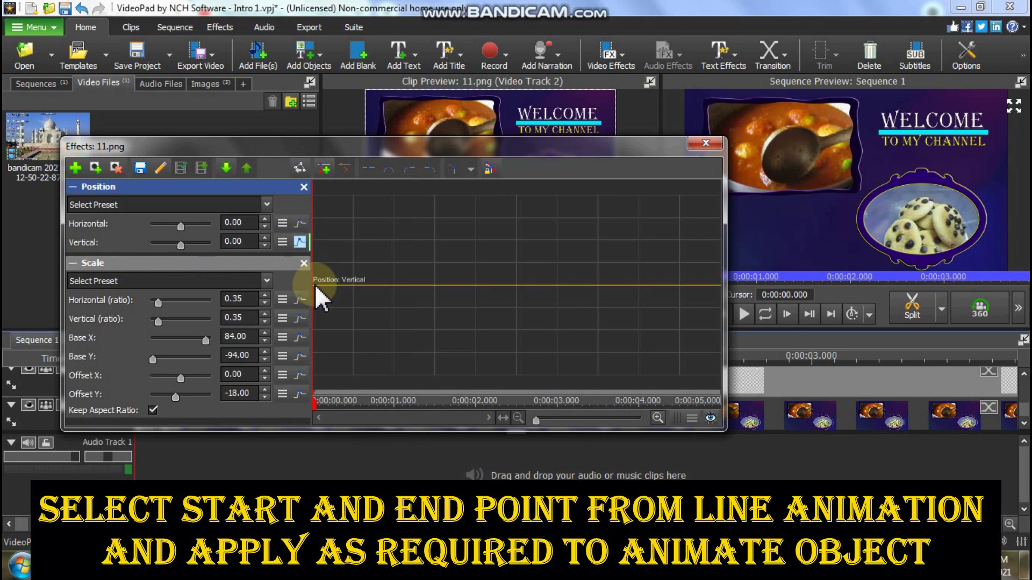
pyautogui.click(475, 285)
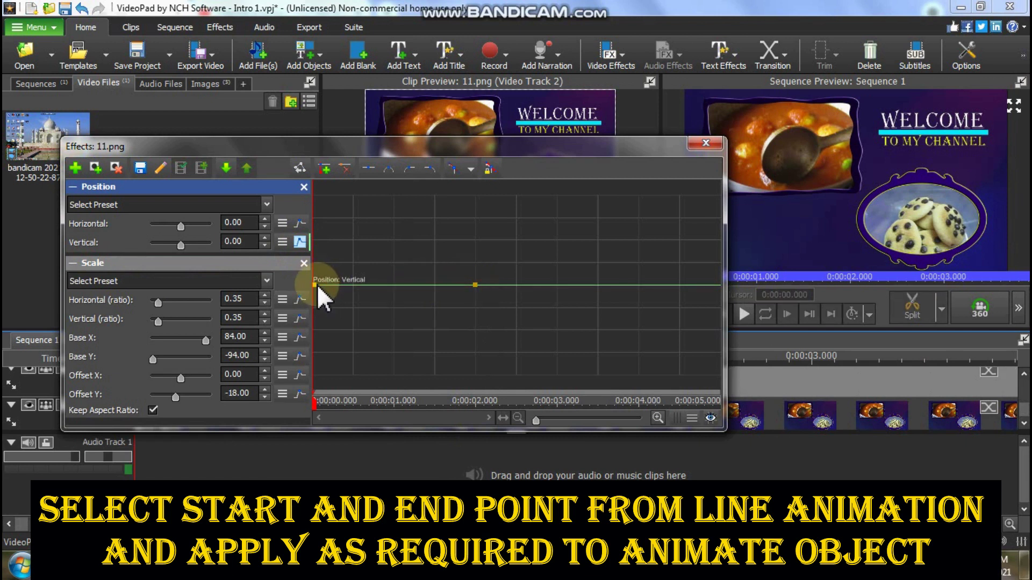
pyautogui.moveTo(315, 285); pyautogui.dragTo(317, 299)
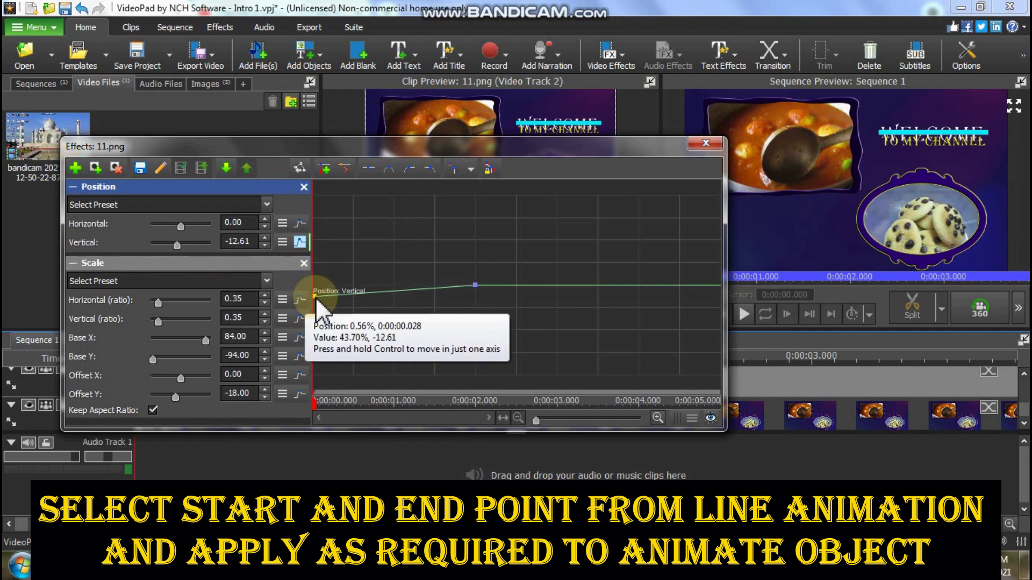
pyautogui.moveTo(316, 302); pyautogui.dragTo(316, 304)
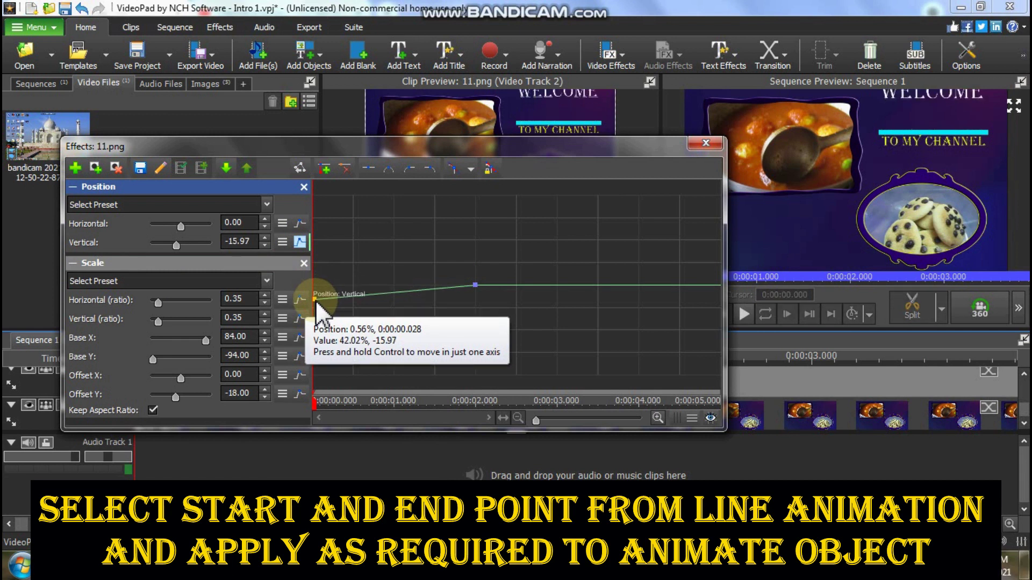
pyautogui.moveTo(316, 309); pyautogui.dragTo(316, 314)
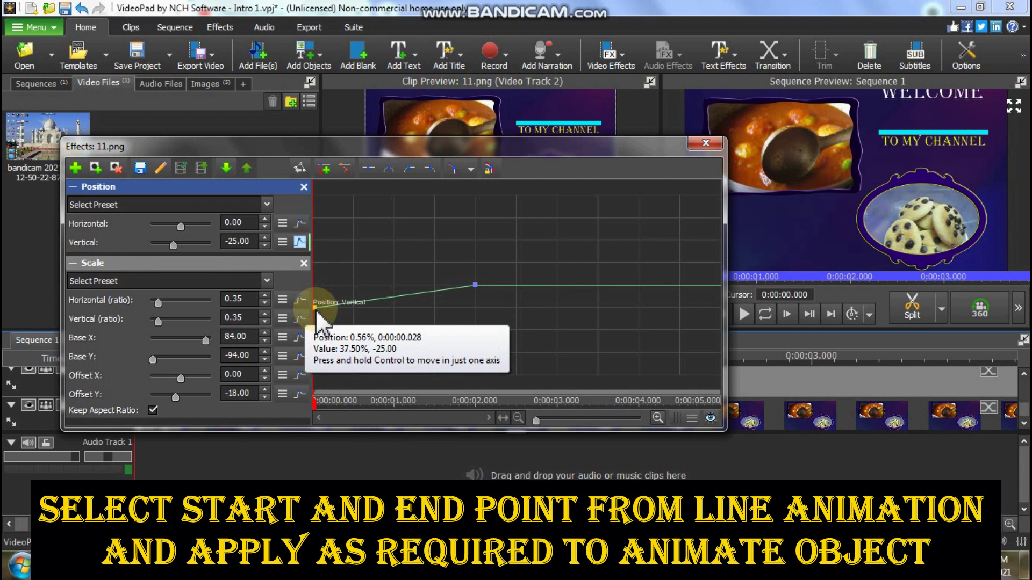
# Close the effect settings and preview the WELCOME slide-in from the start
pyautogui.click(717, 144)
pyautogui.click(741, 315)
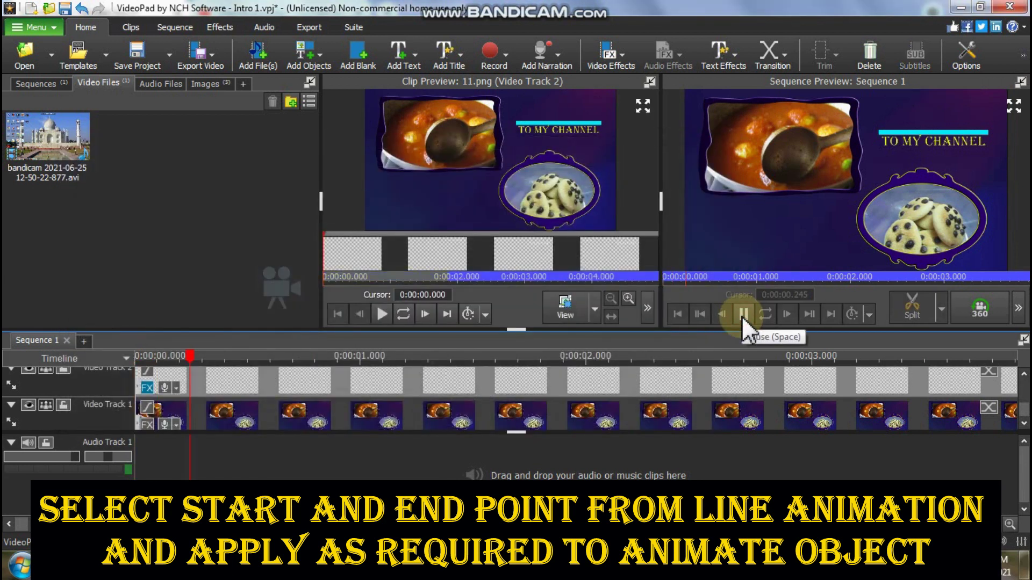
pyautogui.click(741, 314)
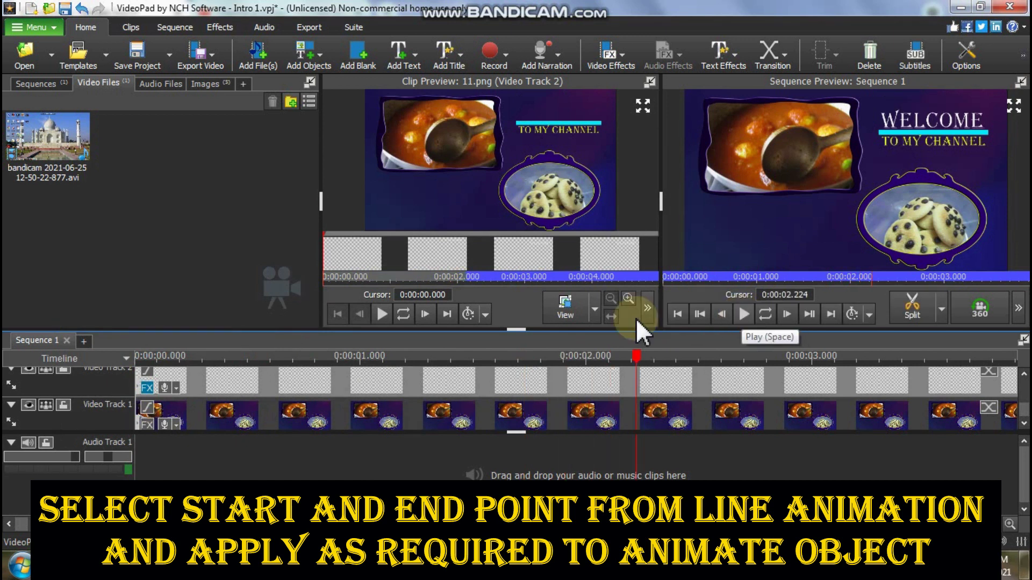
pyautogui.click(677, 315)
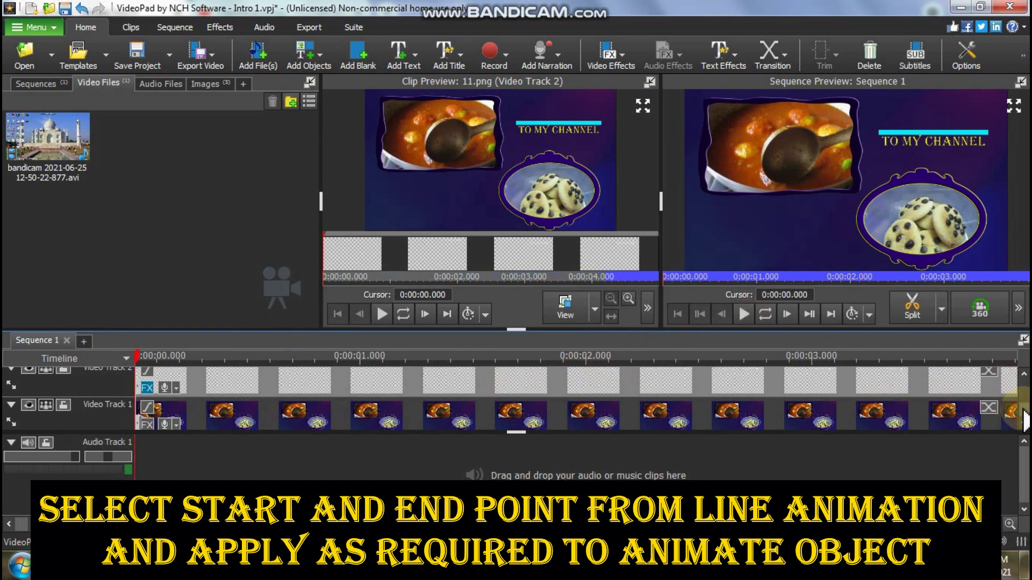
pyautogui.moveTo(1025, 419); pyautogui.dragTo(1024, 408)
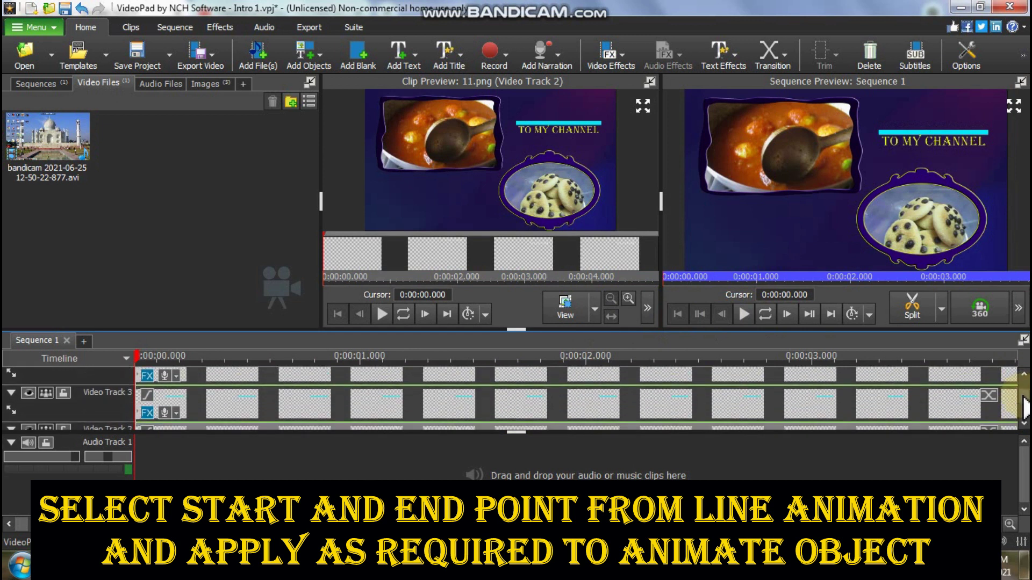
# Add a Transparency effect to the cyan line clip 13.png with opacity set to 0
pyautogui.click(148, 413)
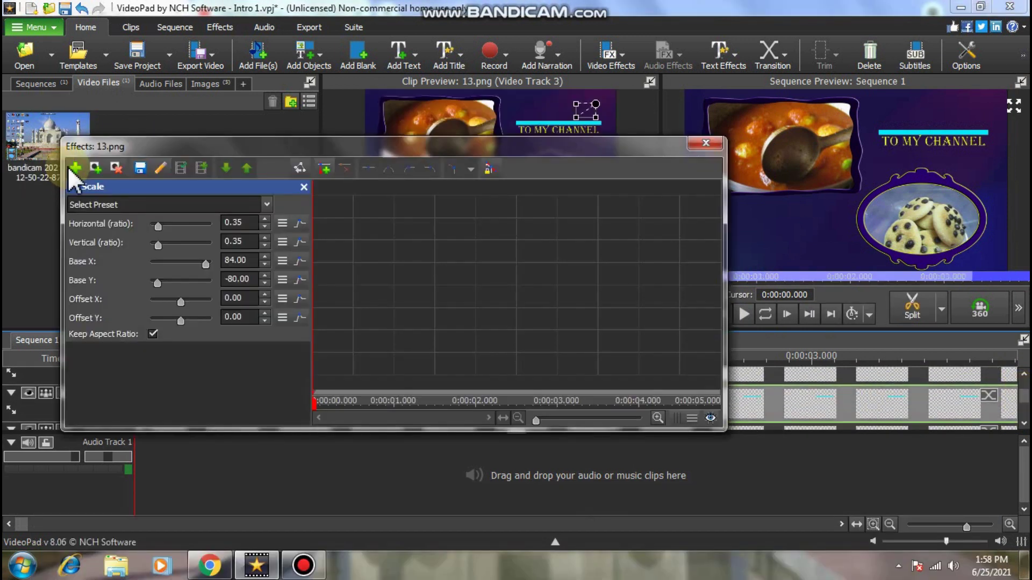
pyautogui.click(75, 170)
pyautogui.scroll(-5, 422, 231)
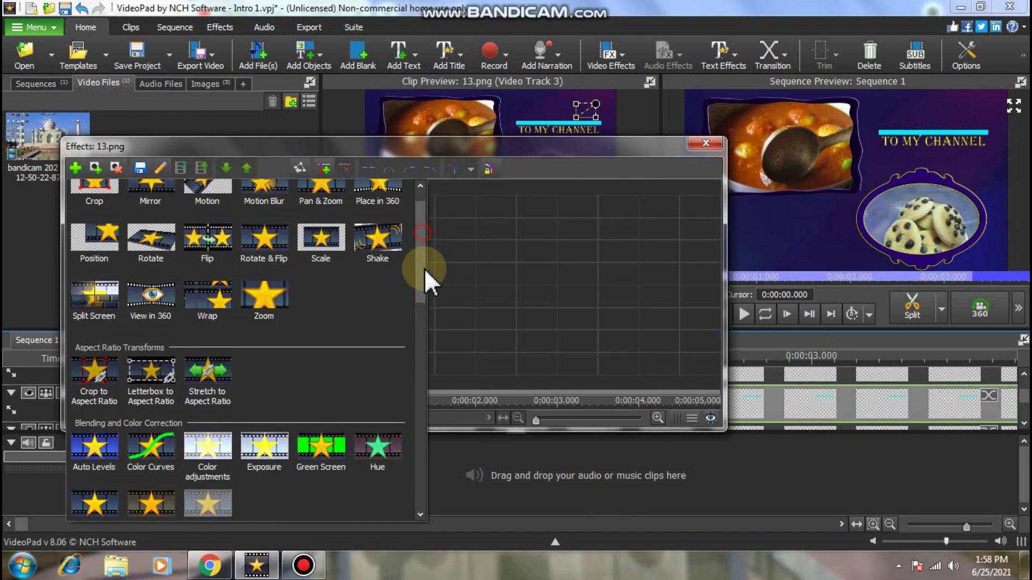
pyautogui.click(214, 259)
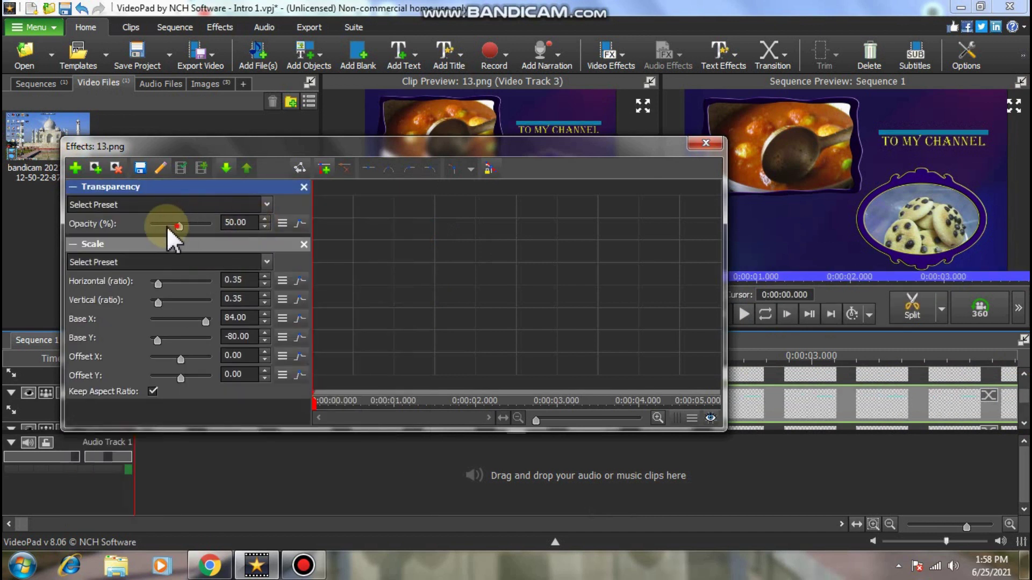
pyautogui.moveTo(166, 226); pyautogui.dragTo(139, 227)
pyautogui.click(240, 279)
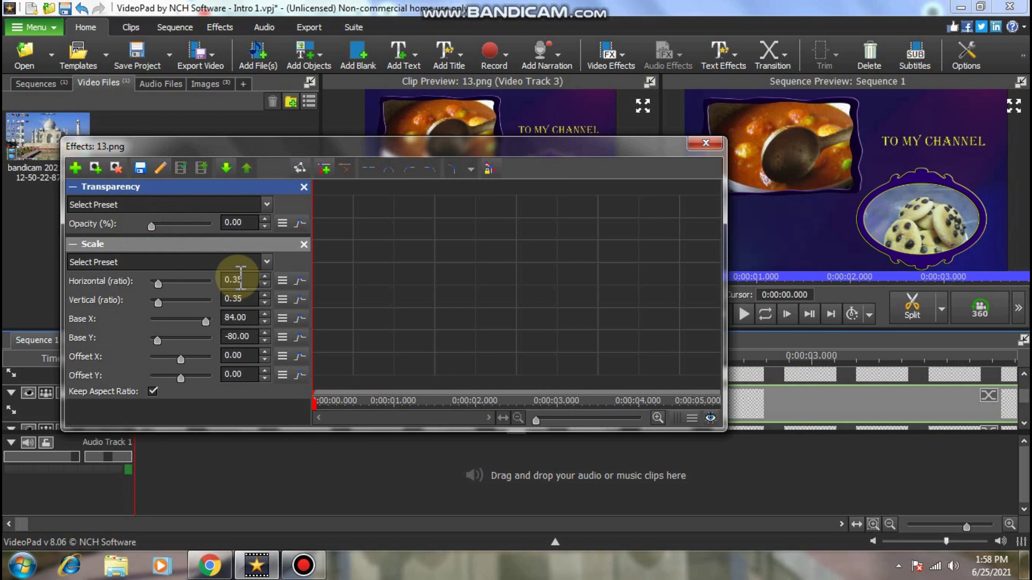
# Keyframe the opacity to reach 100% at about 2 seconds
pyautogui.click(300, 223)
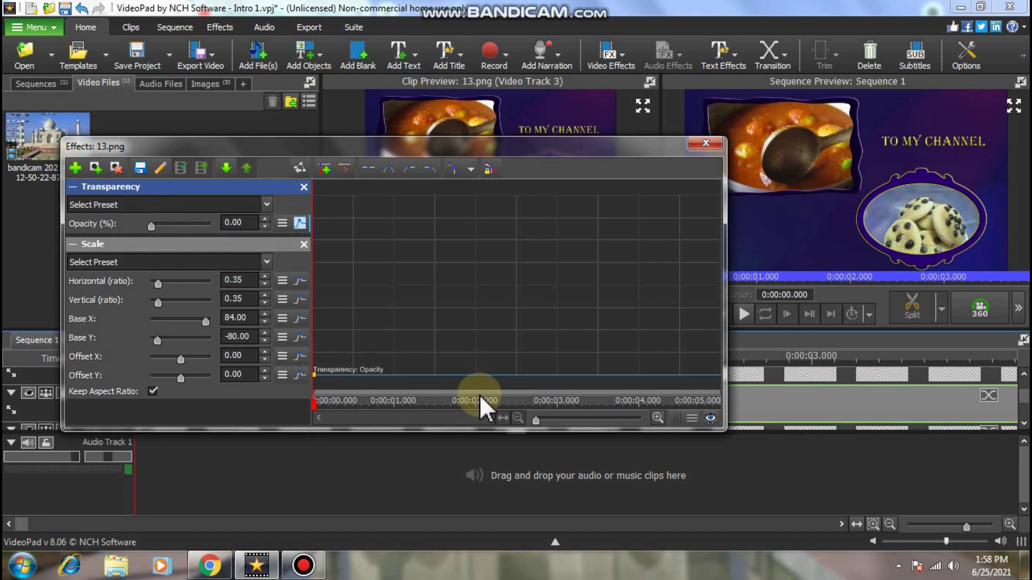
pyautogui.click(475, 375)
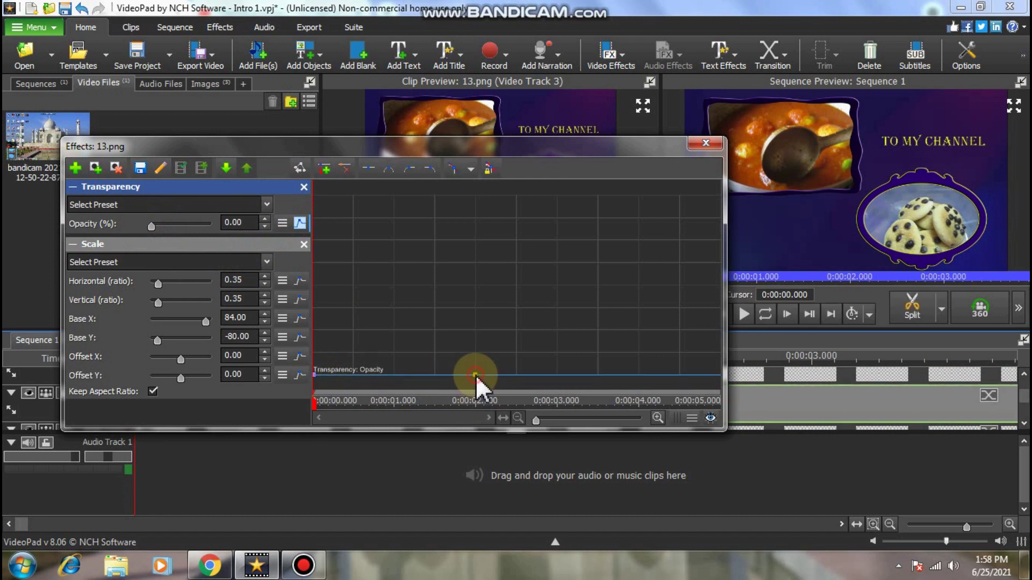
pyautogui.moveTo(475, 374); pyautogui.dragTo(474, 195)
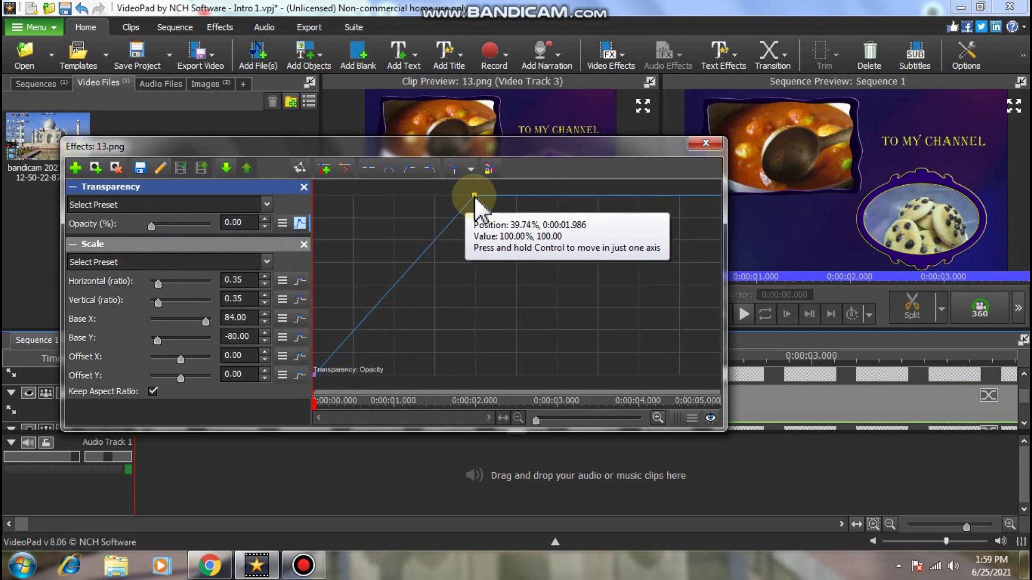
# Close the effect settings and play the sequence to check the fade-in
pyautogui.click(712, 143)
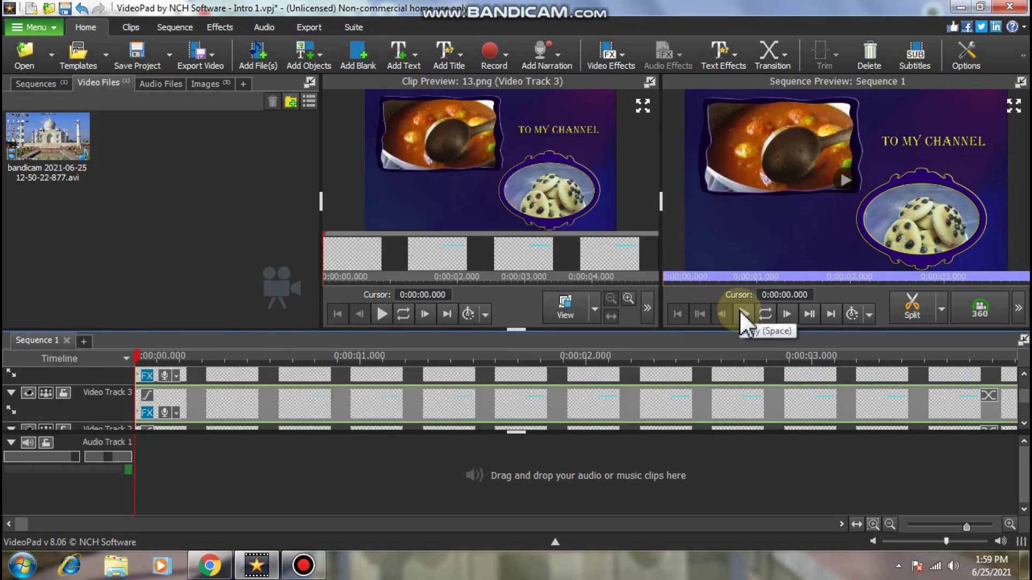
pyautogui.click(740, 311)
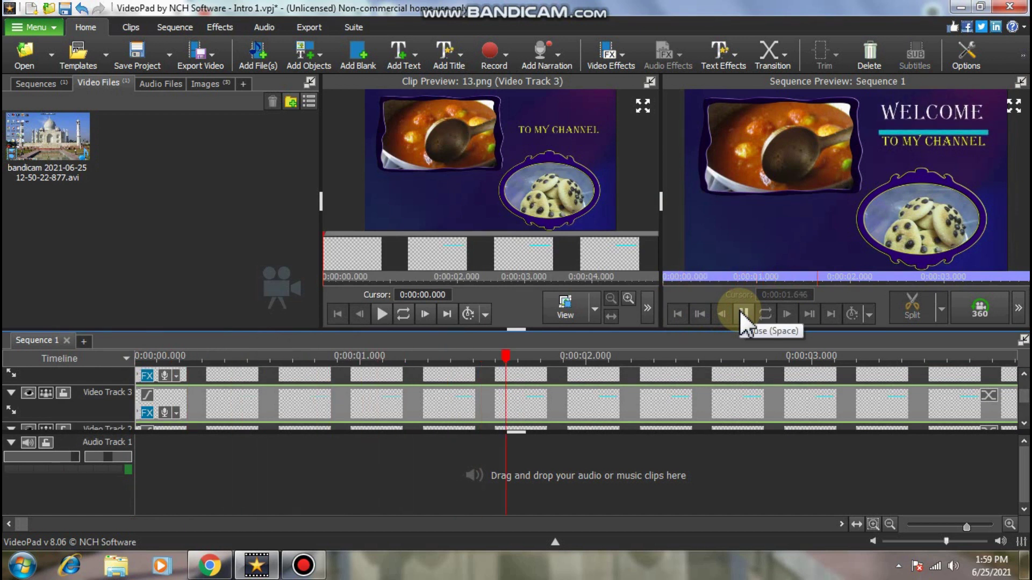
pyautogui.click(739, 309)
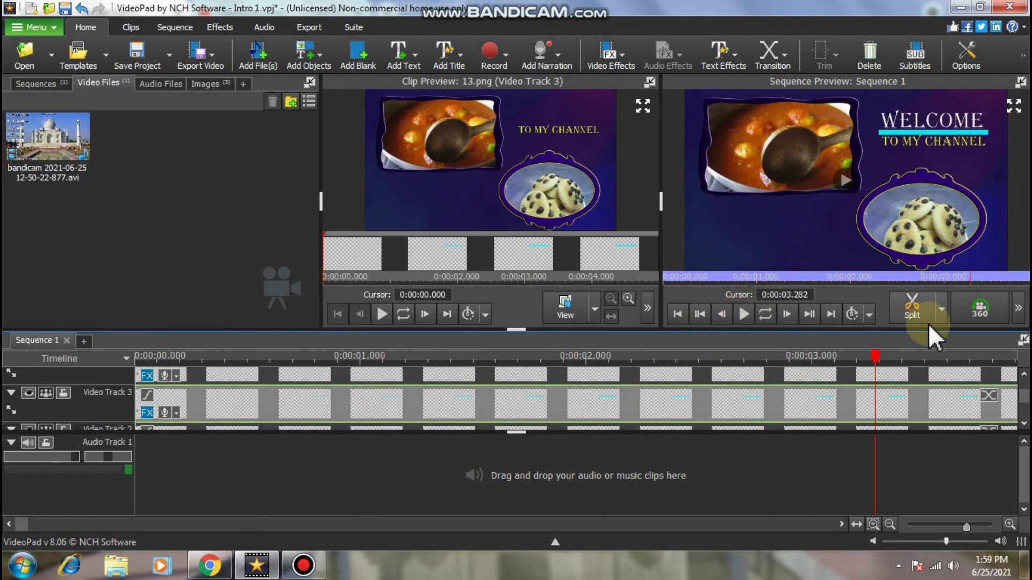
pyautogui.scroll(2, 1023, 403)
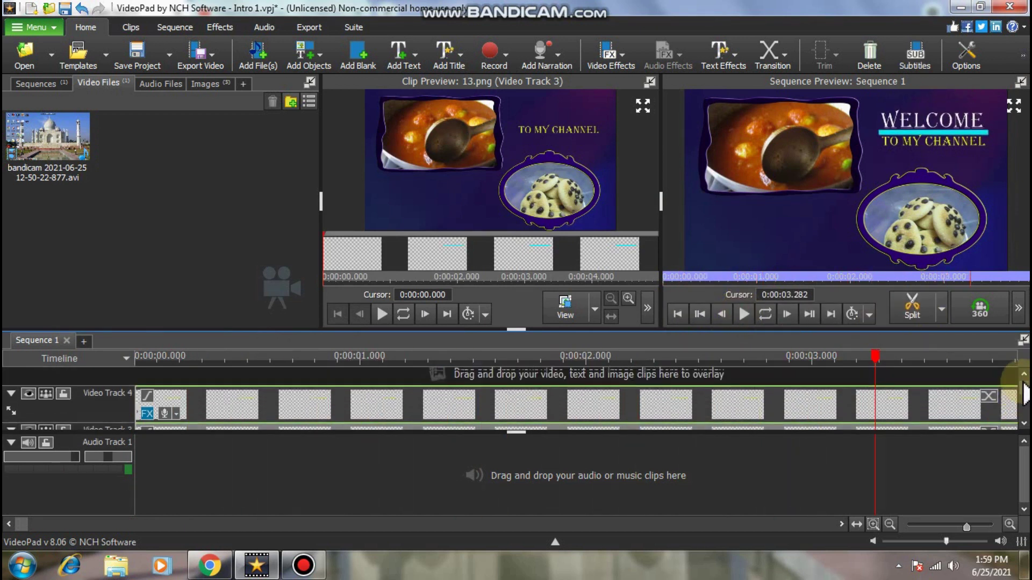
# Add a Position effect to 12.png with horizontal keyframes at the start and about 2 seconds
pyautogui.click(147, 411)
pyautogui.click(76, 168)
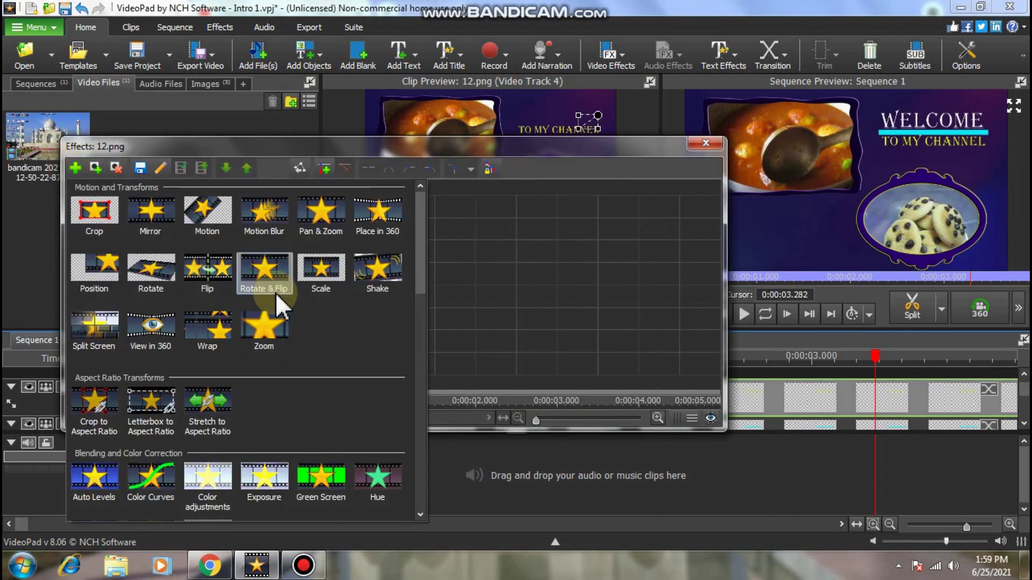
pyautogui.click(94, 268)
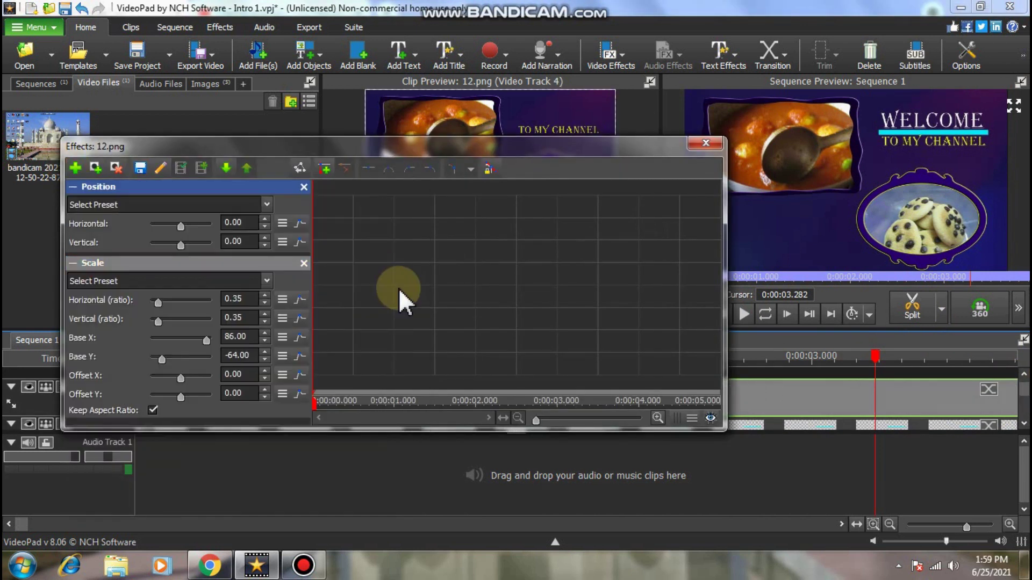
pyautogui.click(76, 167)
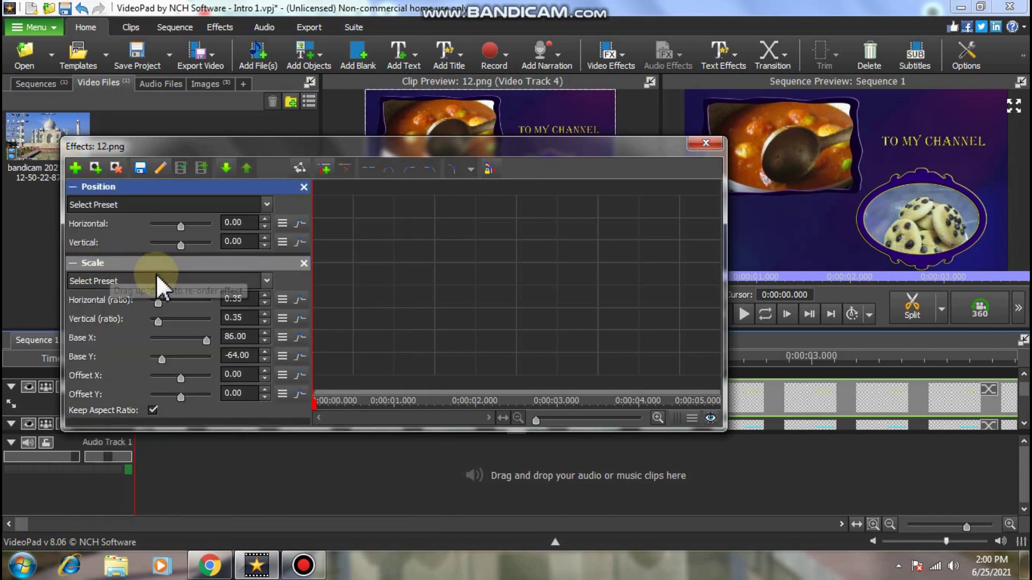
pyautogui.click(300, 224)
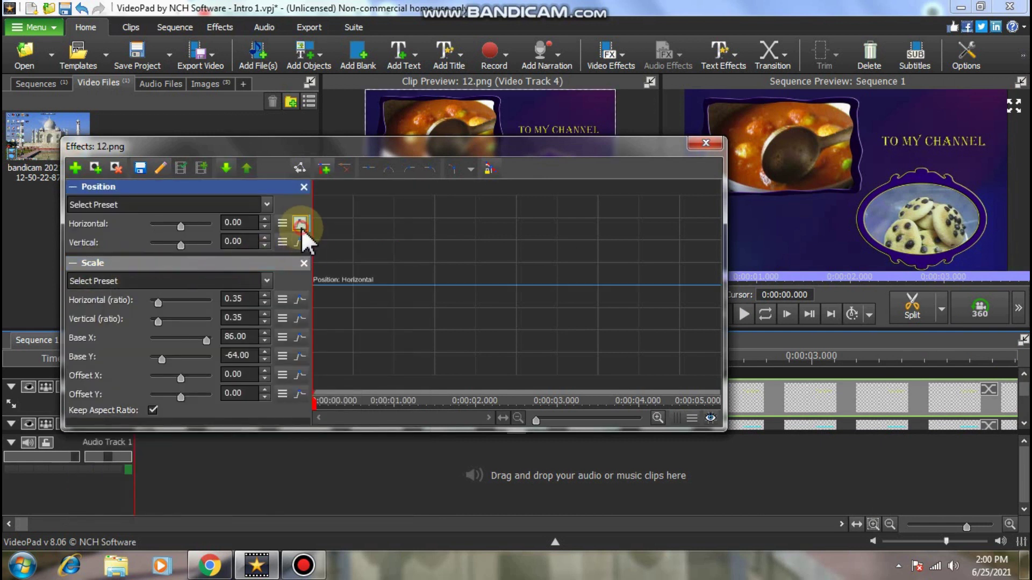
pyautogui.click(314, 285)
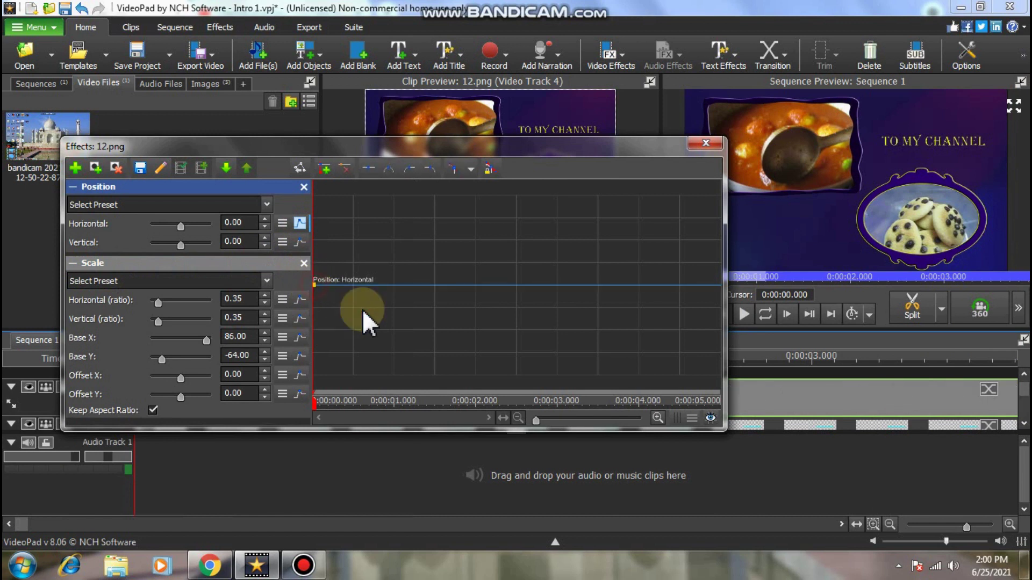
pyautogui.click(476, 284)
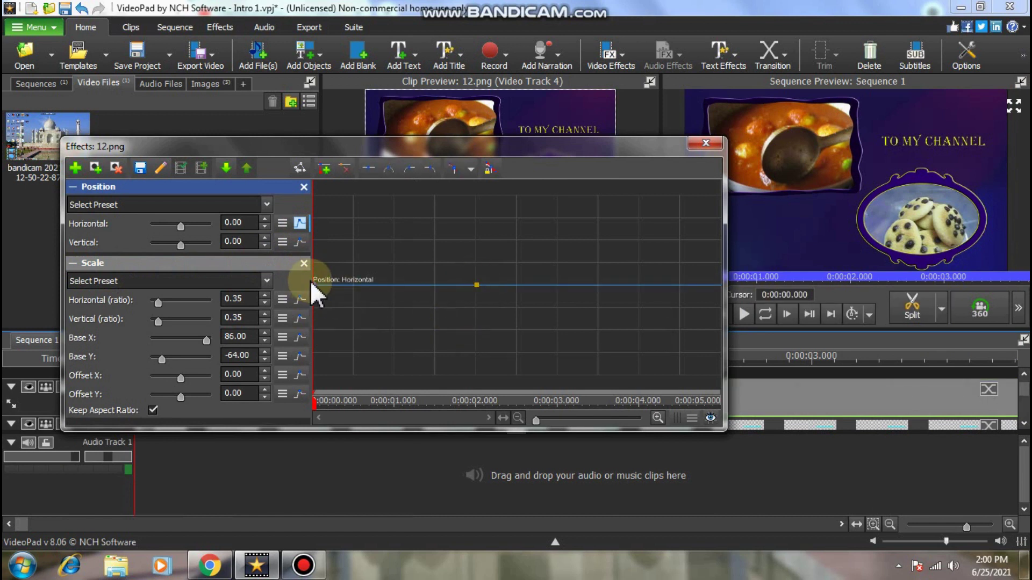
# Raise the starting horizontal position keyframe to 42.02 and close the effects window
pyautogui.moveTo(314, 284); pyautogui.dragTo(313, 276)
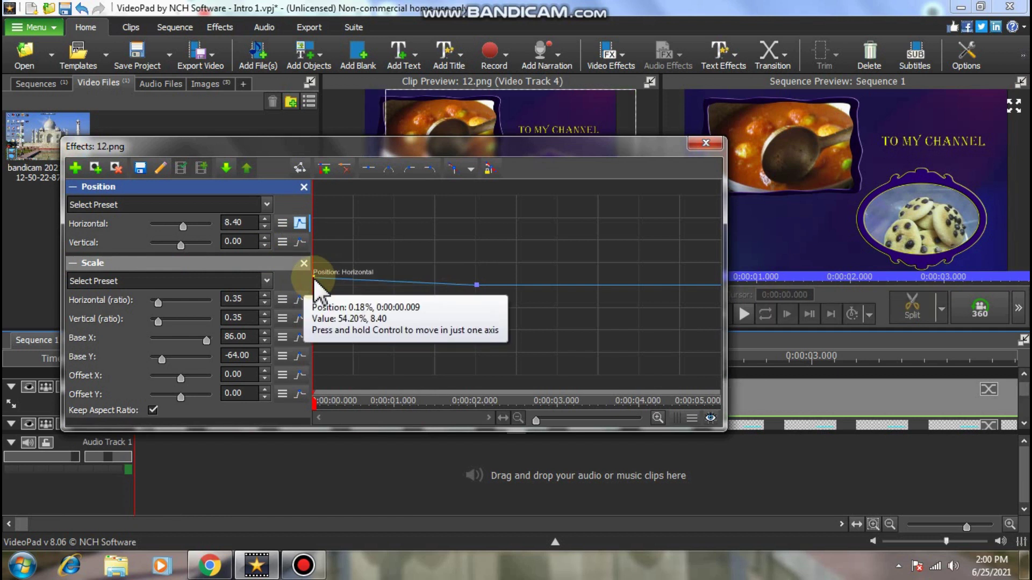
pyautogui.moveTo(313, 280); pyautogui.dragTo(313, 263)
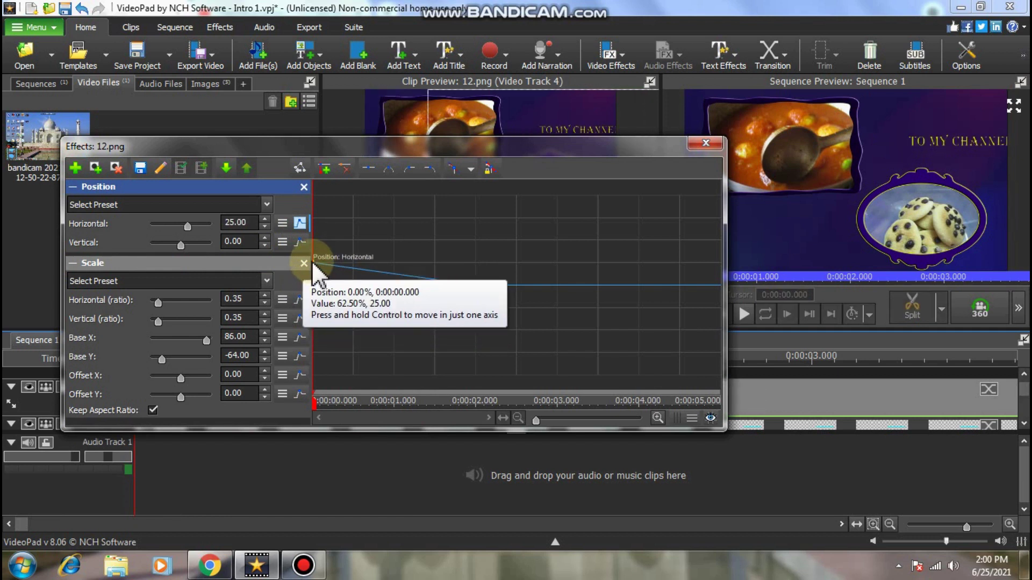
pyautogui.moveTo(314, 264); pyautogui.dragTo(313, 255)
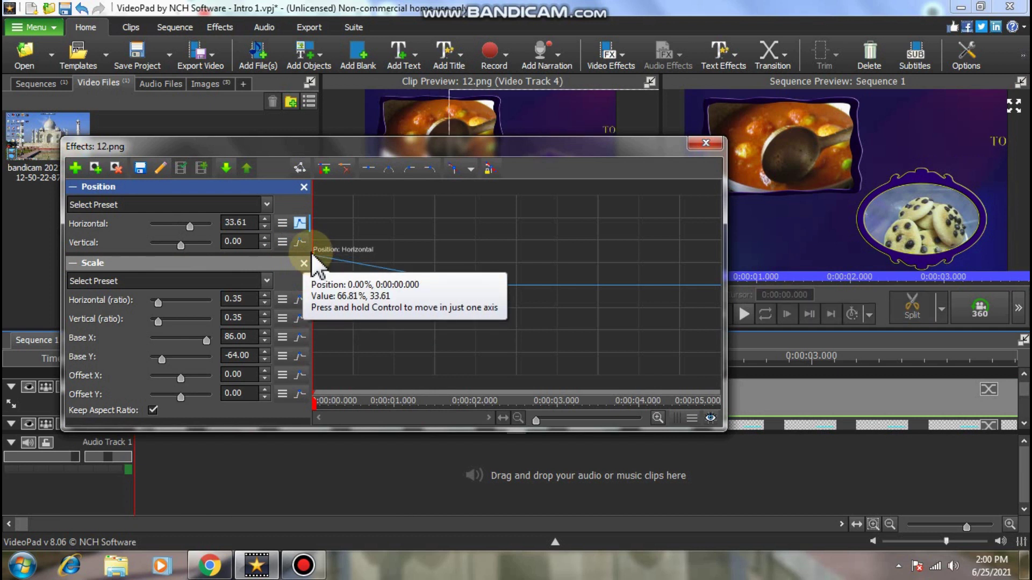
pyautogui.moveTo(313, 255); pyautogui.dragTo(312, 247)
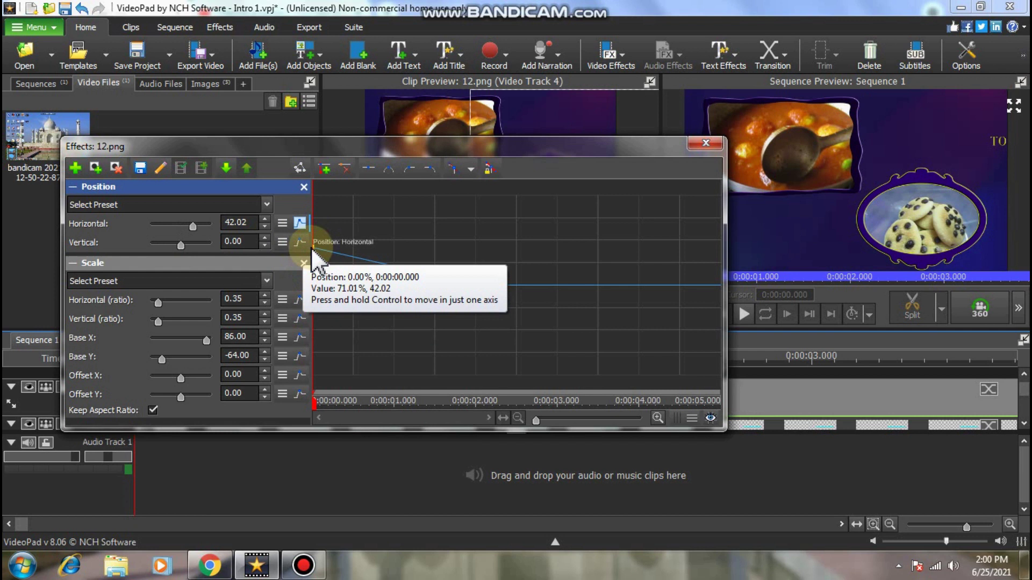
pyautogui.click(705, 143)
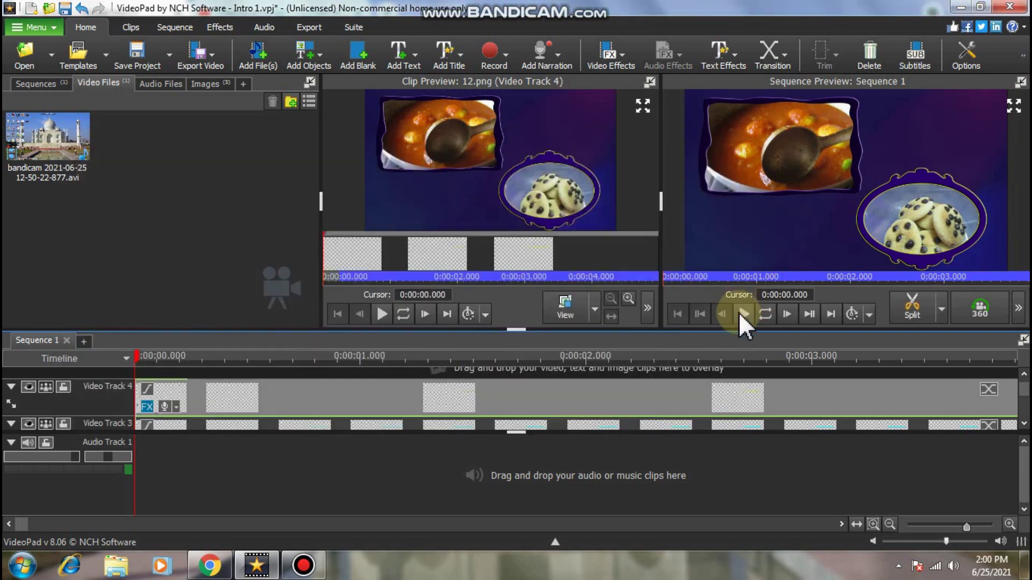
# Import 1 Introduction Channel.jpg from the D drive and place it at the timeline start
pyautogui.click(743, 314)
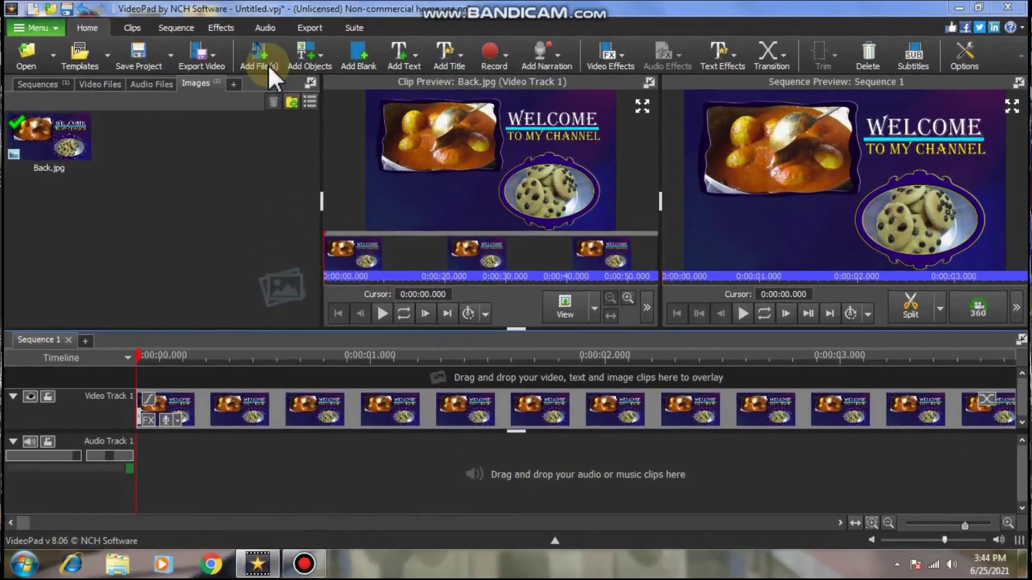
pyautogui.click(270, 75)
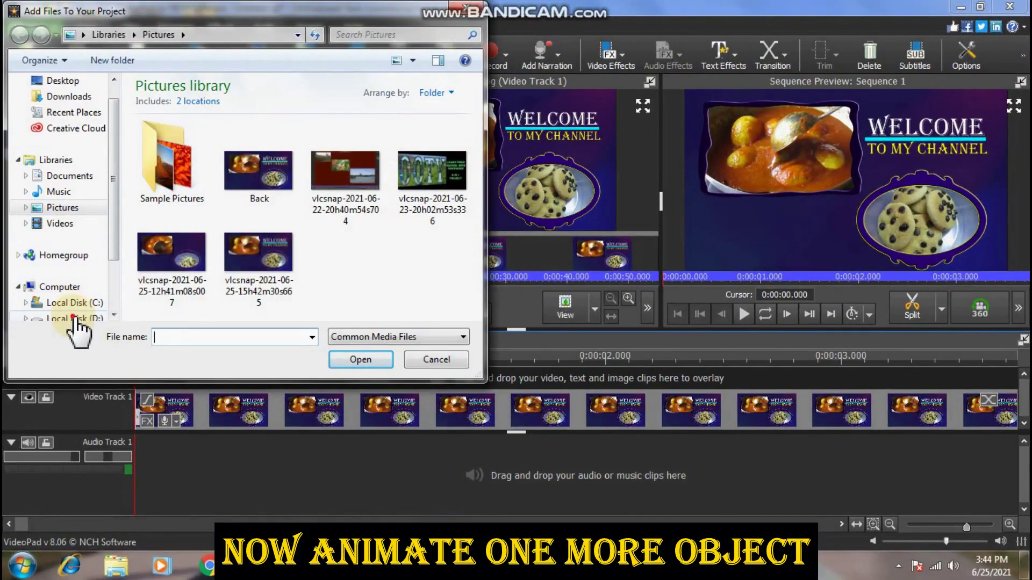
pyautogui.click(75, 320)
pyautogui.doubleClick(293, 126)
pyautogui.moveTo(477, 104); pyautogui.dragTo(476, 156)
pyautogui.click(414, 110)
pyautogui.click(361, 359)
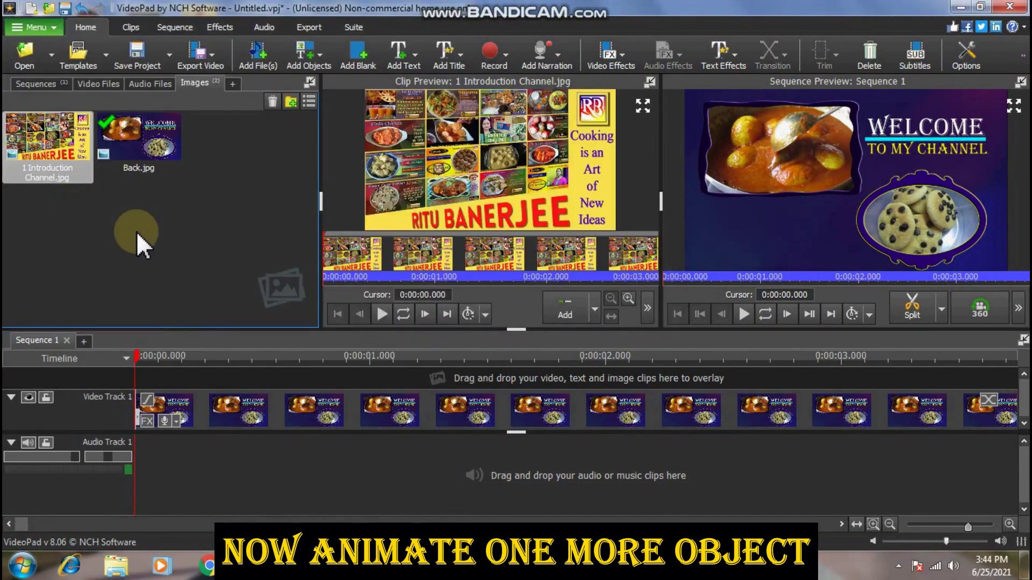
pyautogui.moveTo(49, 140); pyautogui.dragTo(142, 388)
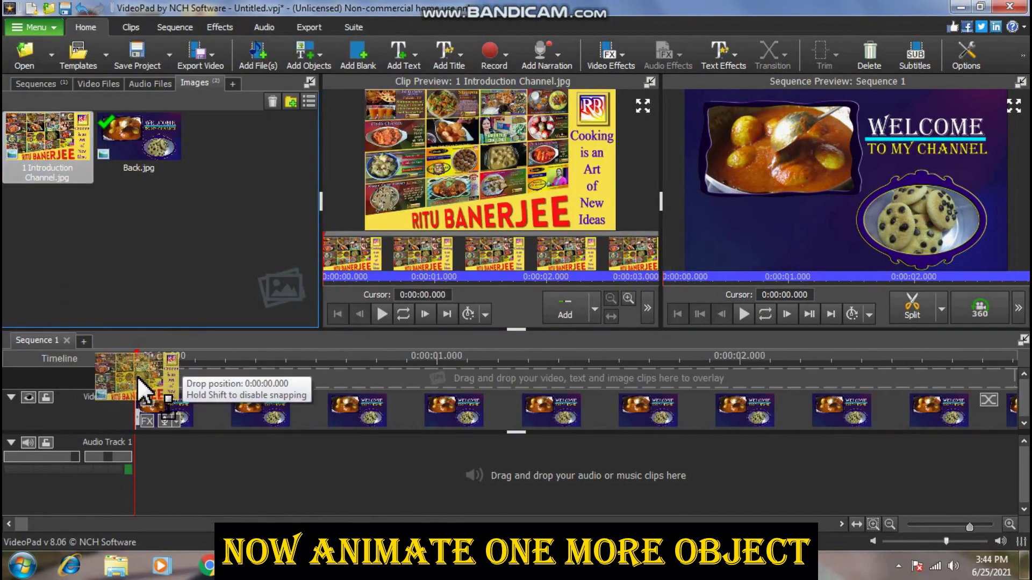
# Set the channel image clip's duration to 5 seconds and zoom the timeline out to six seconds
pyautogui.click(648, 308)
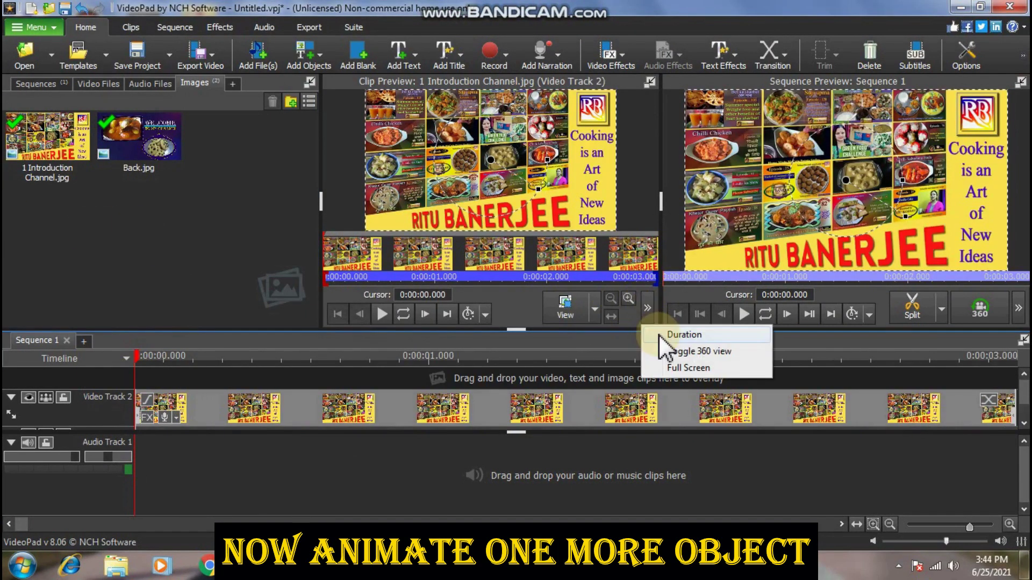
pyautogui.click(683, 335)
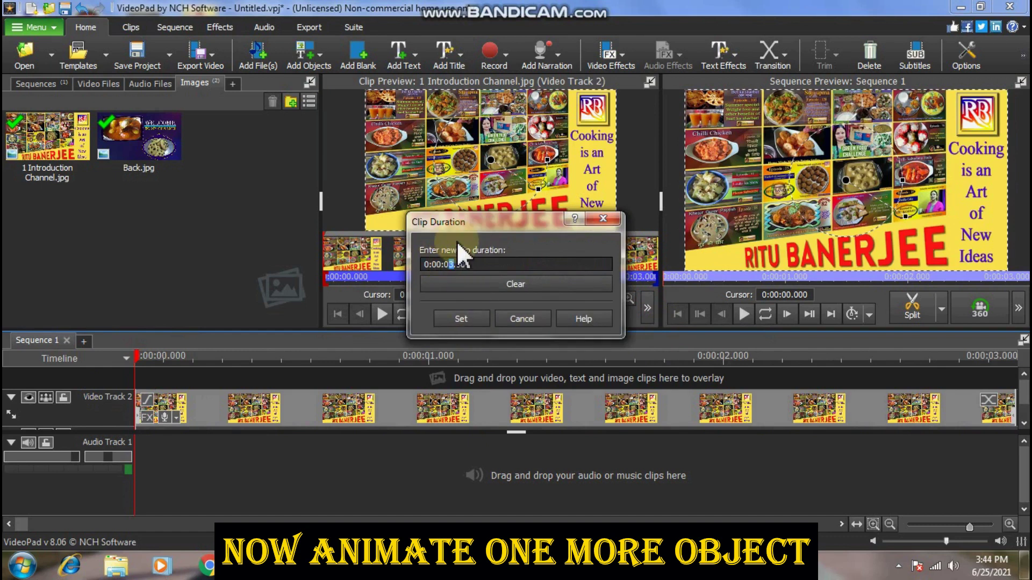
pyautogui.write('5')
pyautogui.press('Return')
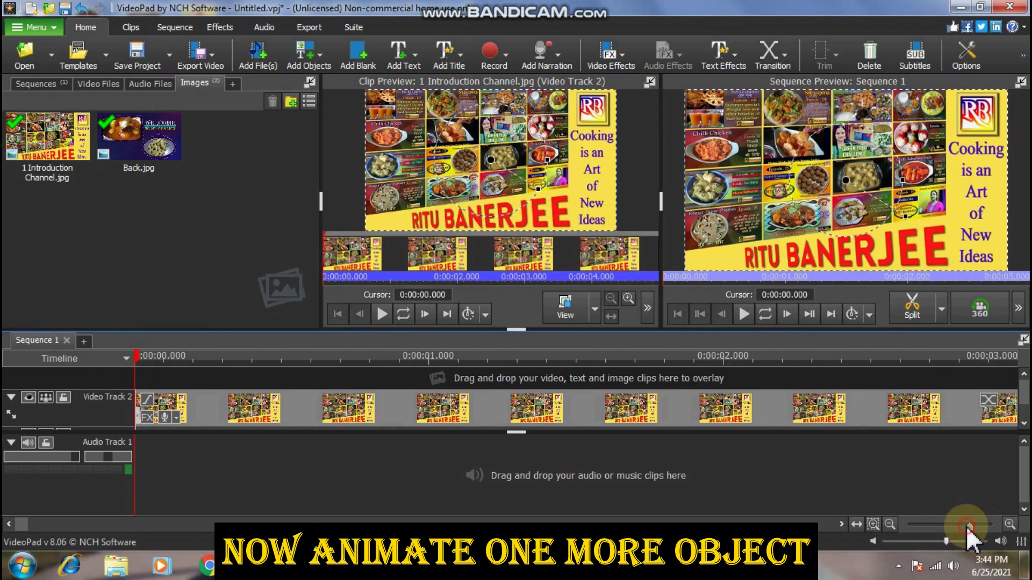
pyautogui.moveTo(969, 527); pyautogui.dragTo(964, 527)
pyautogui.click(145, 415)
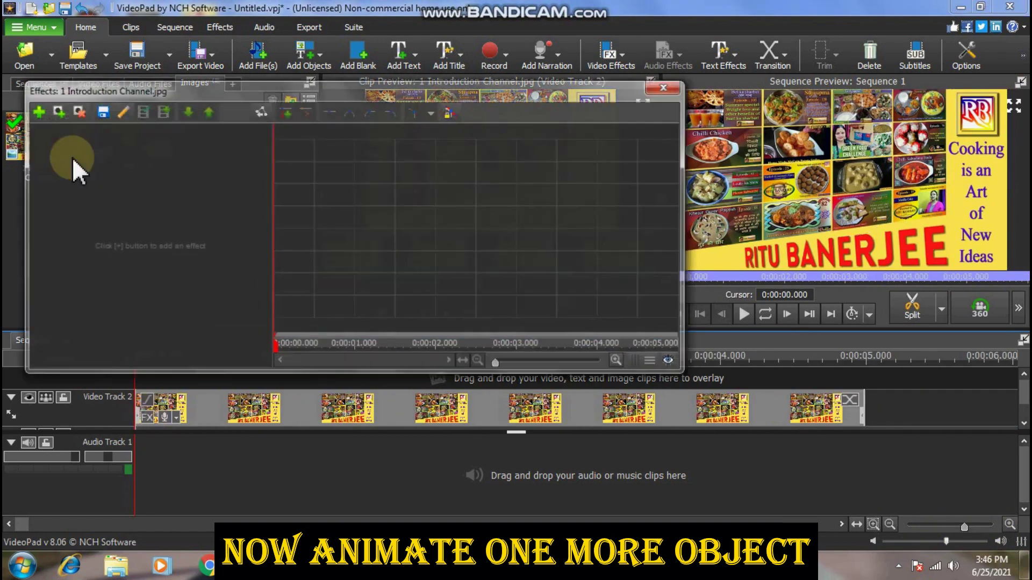
# Scale the channel image to 0.35 and move it lower left (Base X -62, Base Y 90)
pyautogui.click(38, 113)
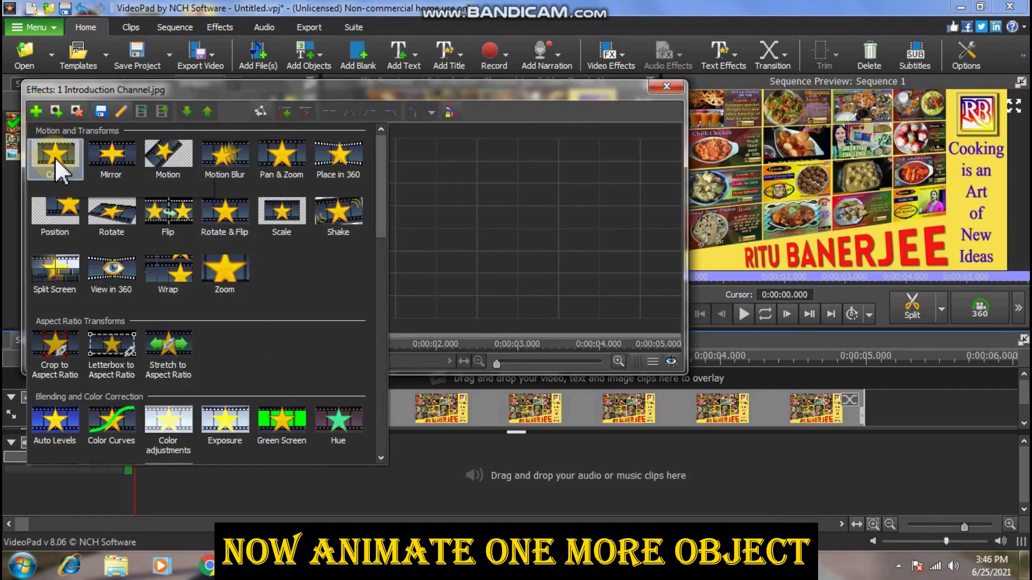
pyautogui.click(278, 207)
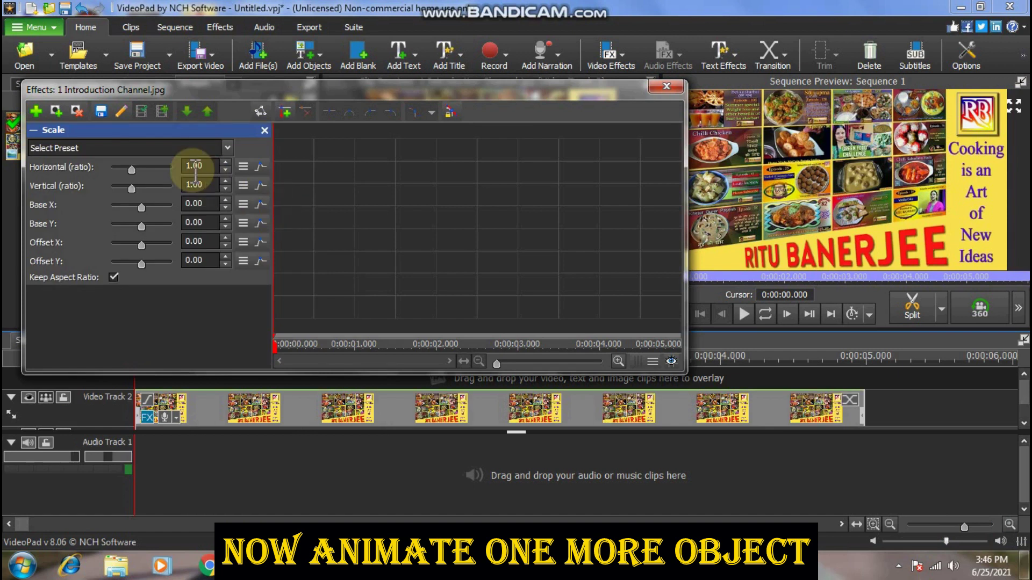
pyautogui.doubleClick(194, 165)
pyautogui.write('0.9')
pyautogui.press('Return')
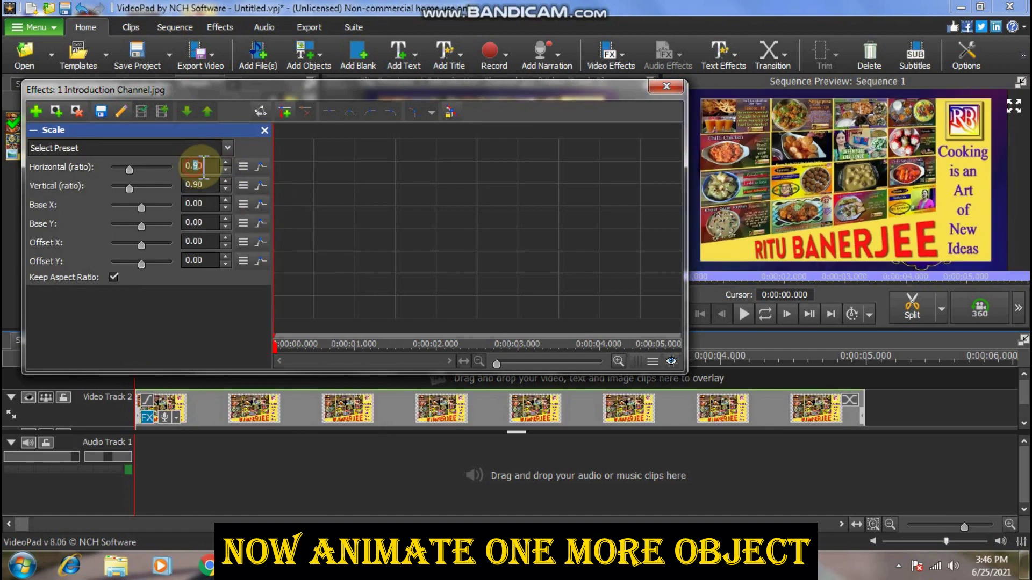
pyautogui.moveTo(203, 167); pyautogui.dragTo(212, 147)
pyautogui.write('35')
pyautogui.press('Return')
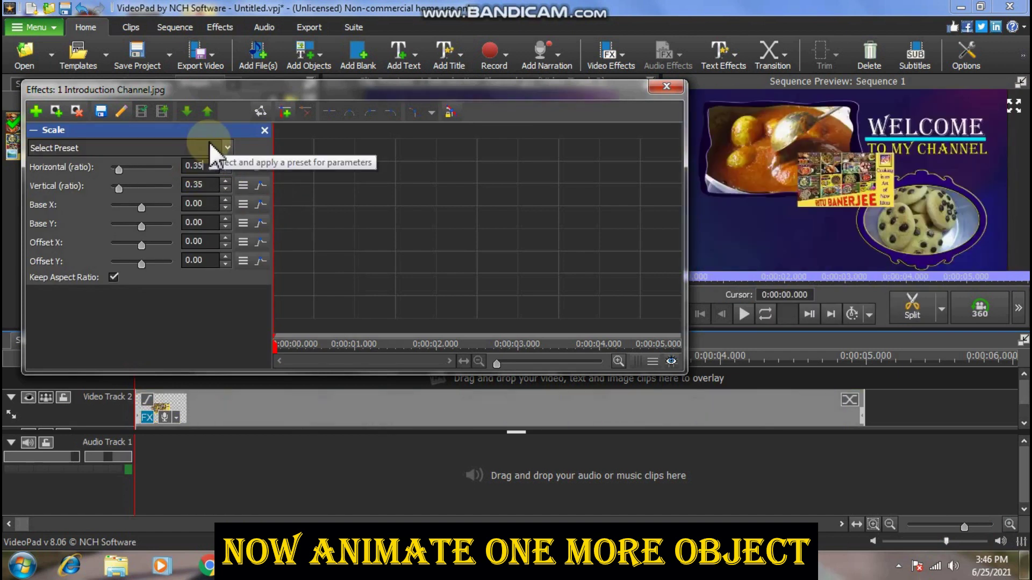
pyautogui.moveTo(142, 208)
pyautogui.mouseDown()
pyautogui.moveTo(125, 210)
pyautogui.moveTo(170, 232)
pyautogui.mouseUp()
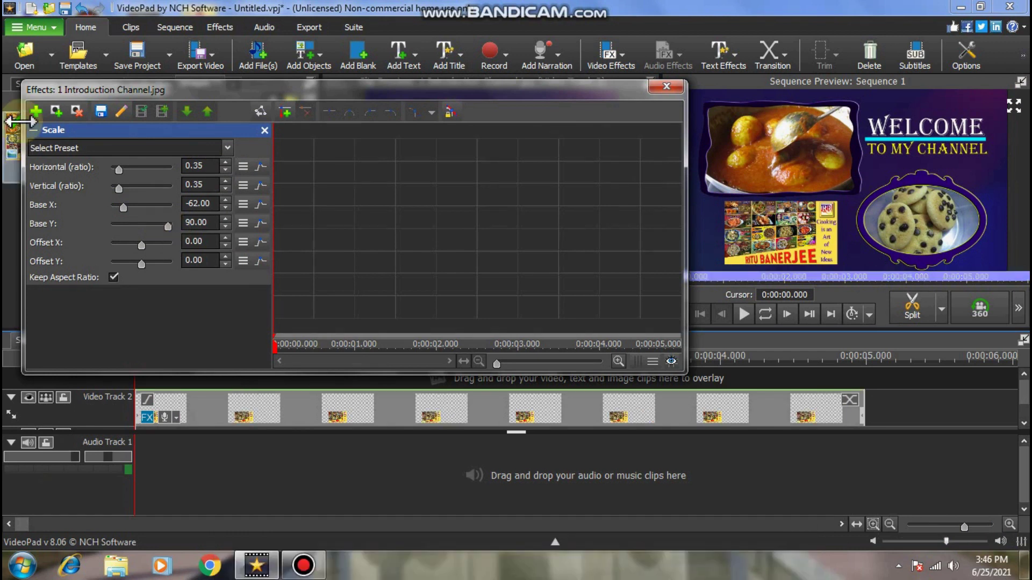
pyautogui.click(36, 112)
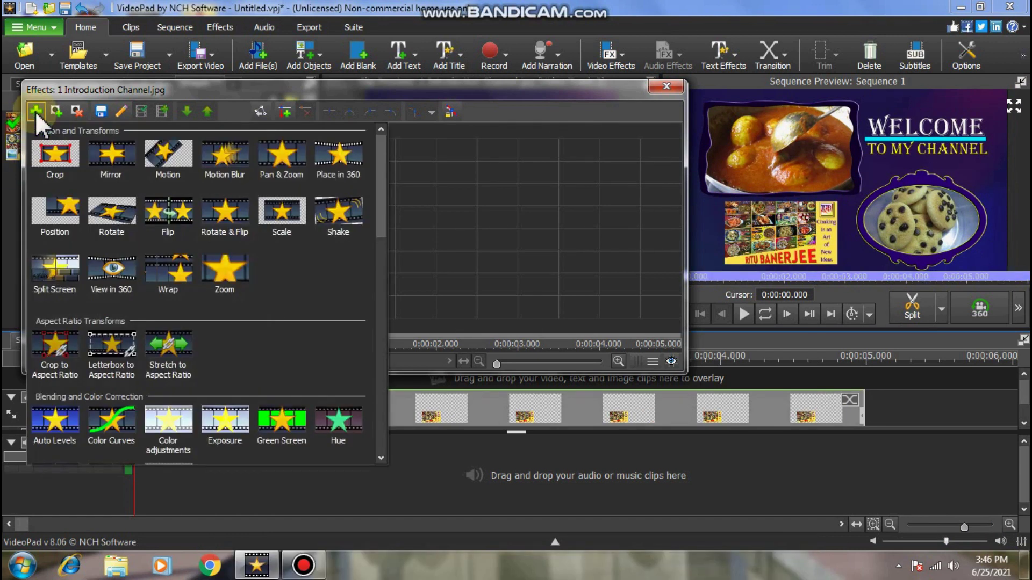
# Add a Rotate effect to the channel image, leaving horizontal flip at 0
pyautogui.click(107, 217)
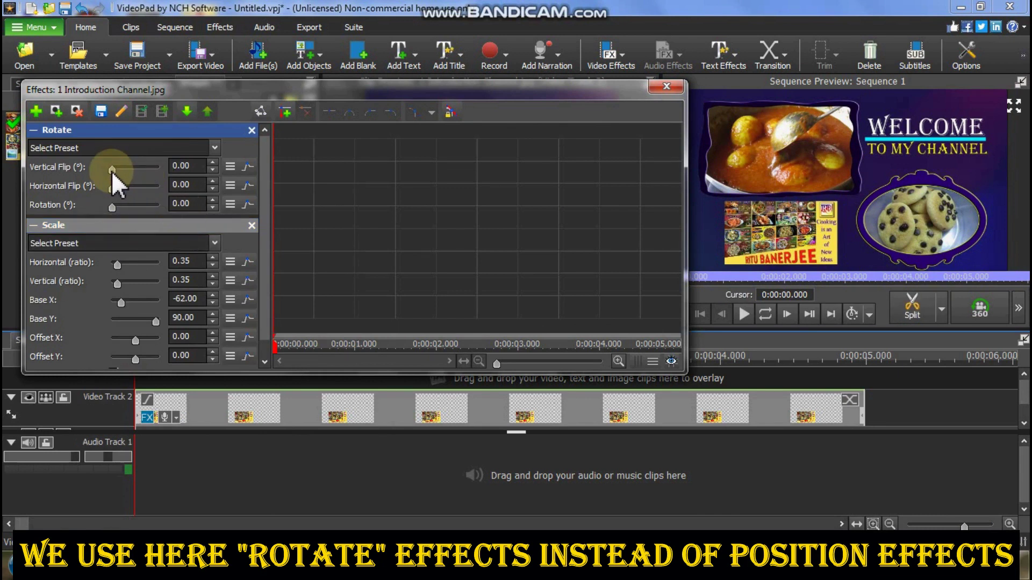
pyautogui.moveTo(443, 91); pyautogui.dragTo(465, 250)
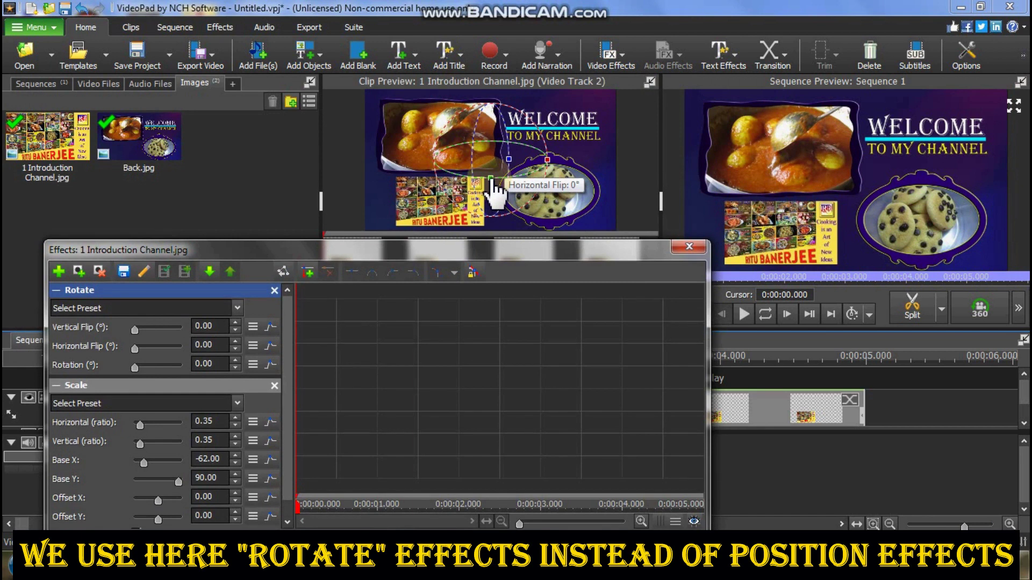
pyautogui.moveTo(491, 181); pyautogui.dragTo(551, 167)
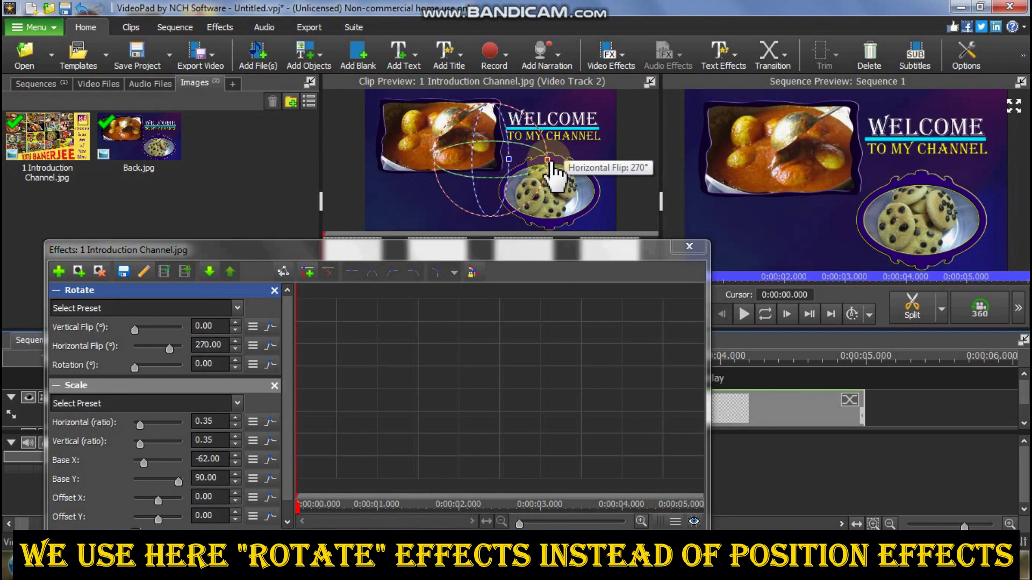
pyautogui.doubleClick(199, 344)
pyautogui.write('0')
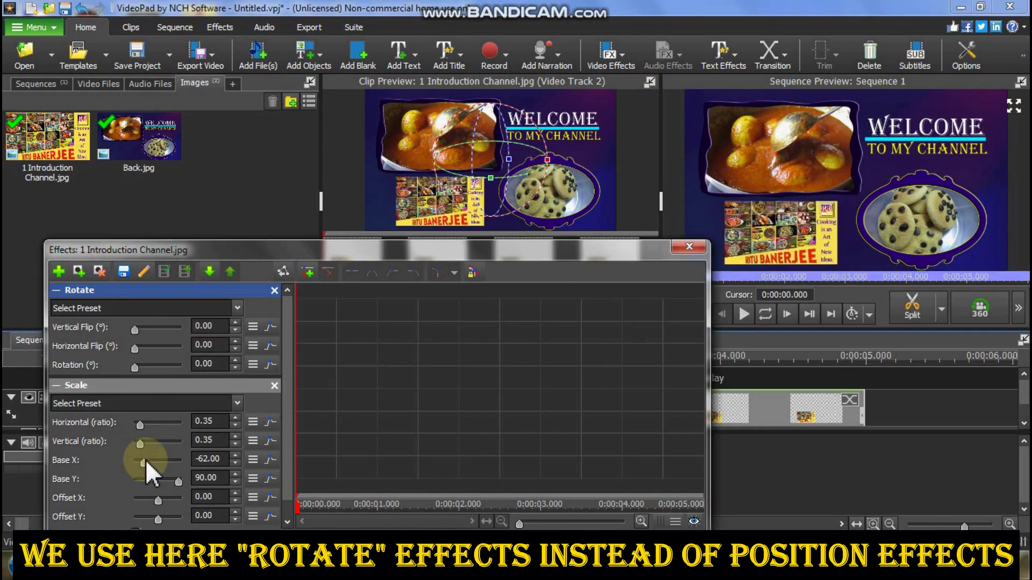
pyautogui.click(337, 422)
# Keyframe the horizontal flip to start at 90° and close the effects window
pyautogui.click(271, 345)
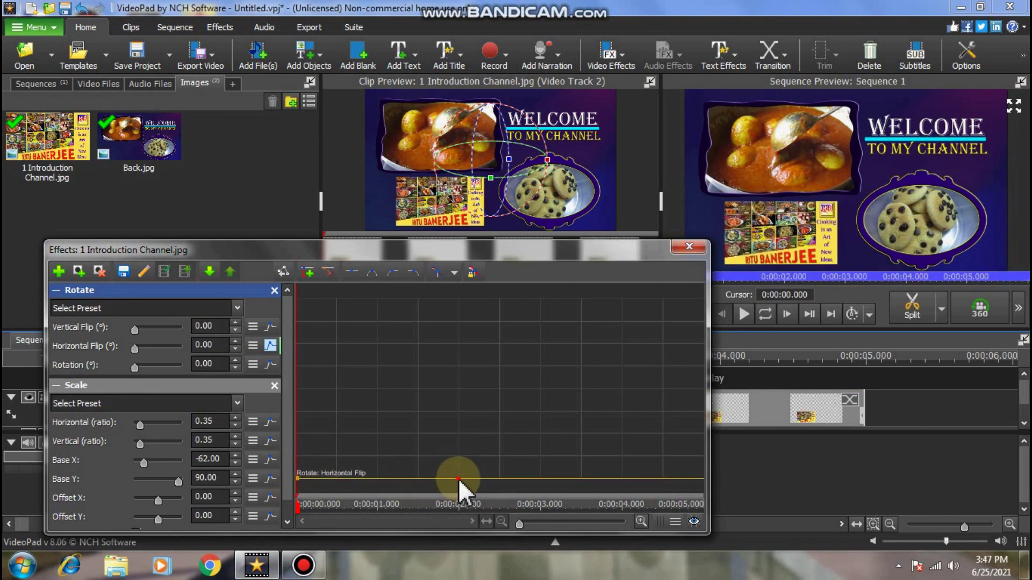
pyautogui.moveTo(299, 479); pyautogui.dragTo(295, 436)
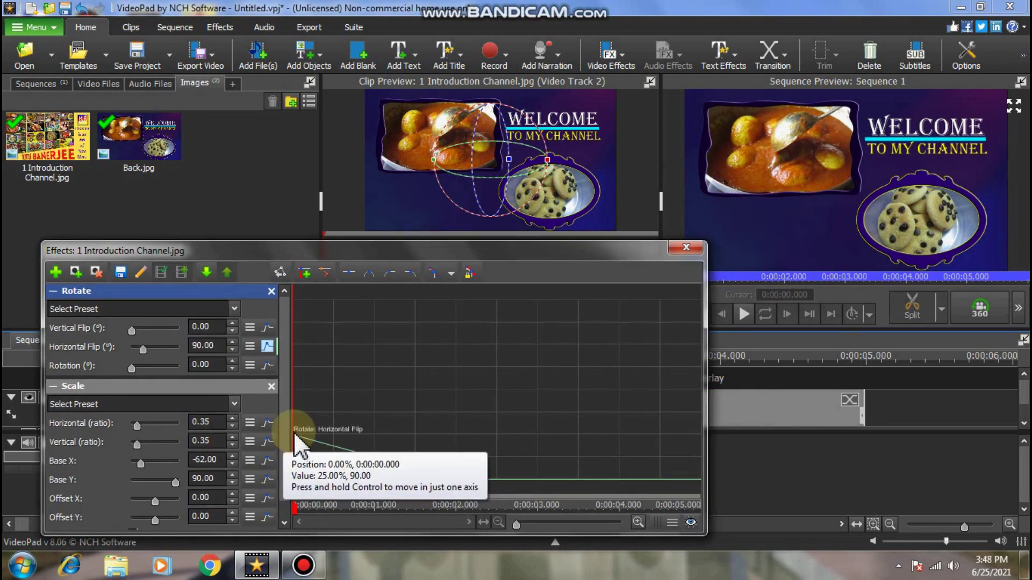
pyautogui.click(685, 247)
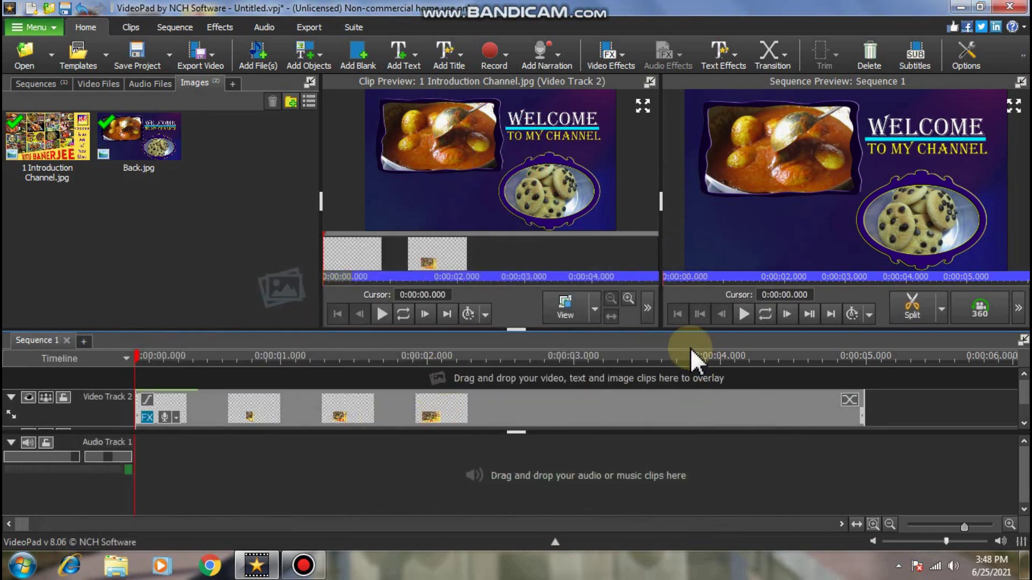
# Play the sequence and pause near 0:00:02.936 to check the channel image's flip-in
pyautogui.click(744, 314)
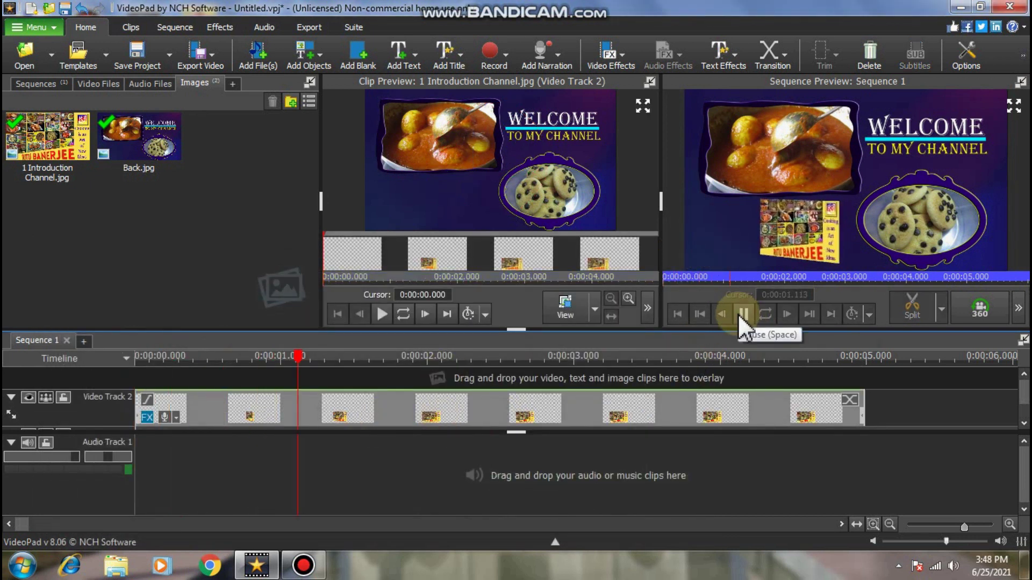
pyautogui.click(739, 315)
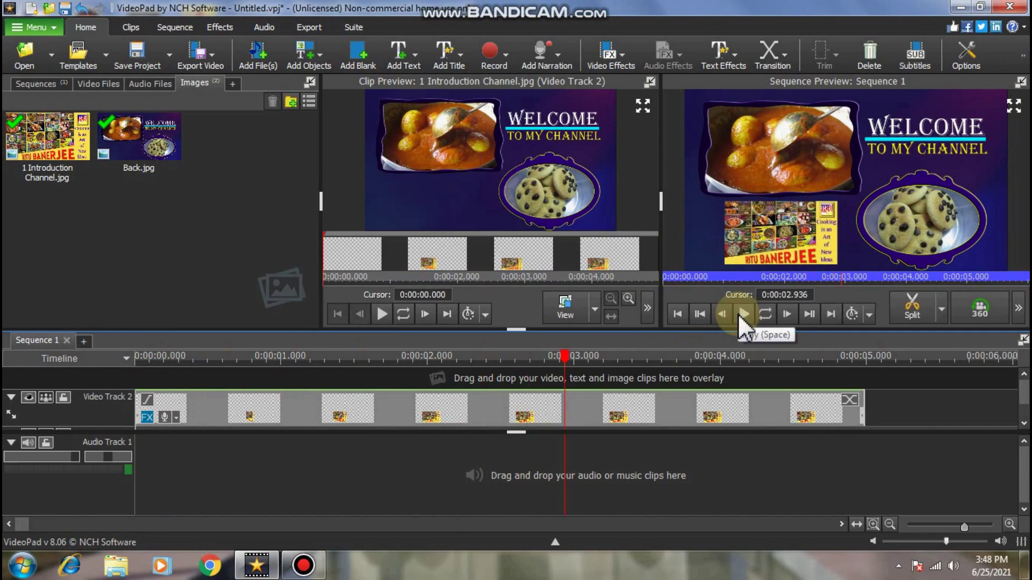